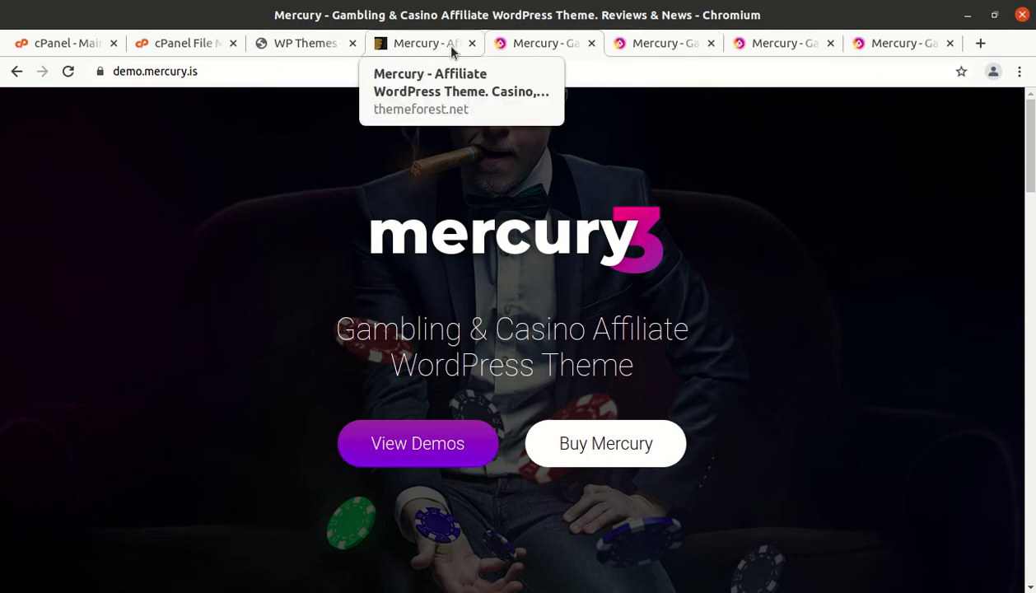
Examine the Mercury theme's ThemeForest item page and highlight its creation and last update dates
{"action": "left_click", "coordinate": [421, 48]}
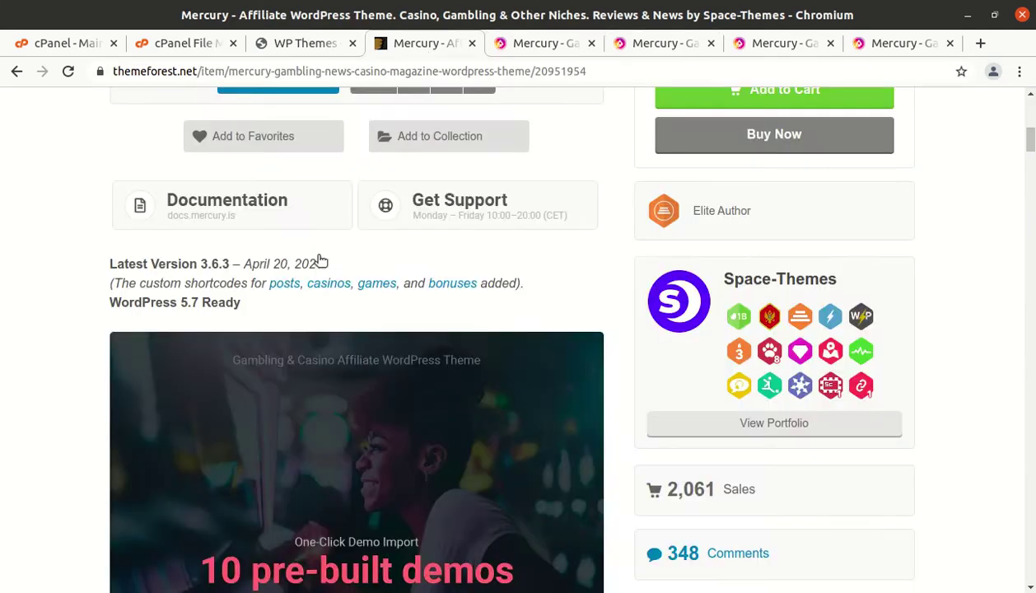
{"action": "scroll", "coordinate": [305, 381], "scroll_direction": "up", "scroll_amount": 6}
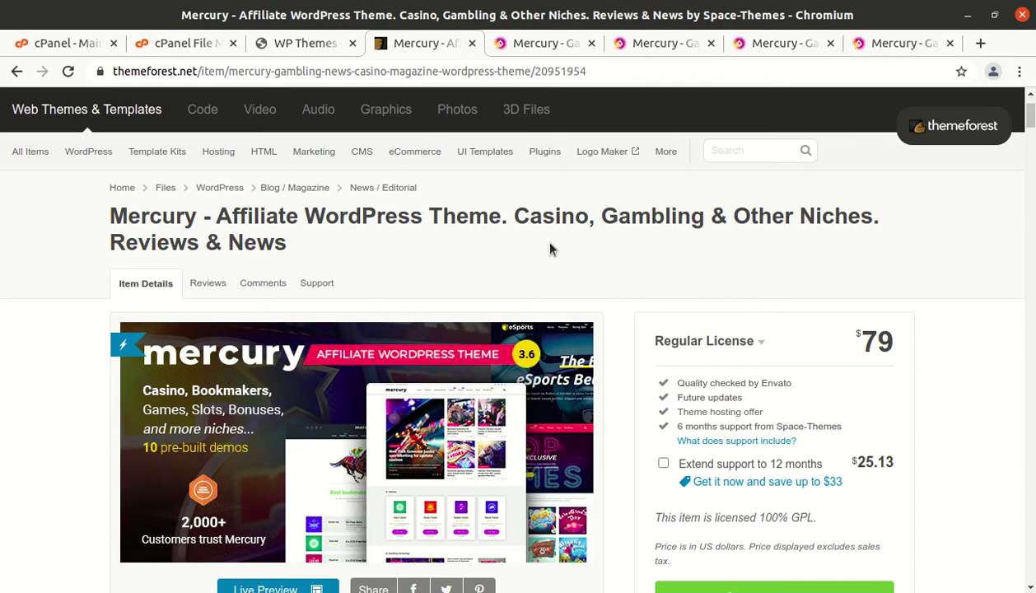
{"action": "scroll", "coordinate": [550, 249], "scroll_direction": "down", "scroll_amount": 4}
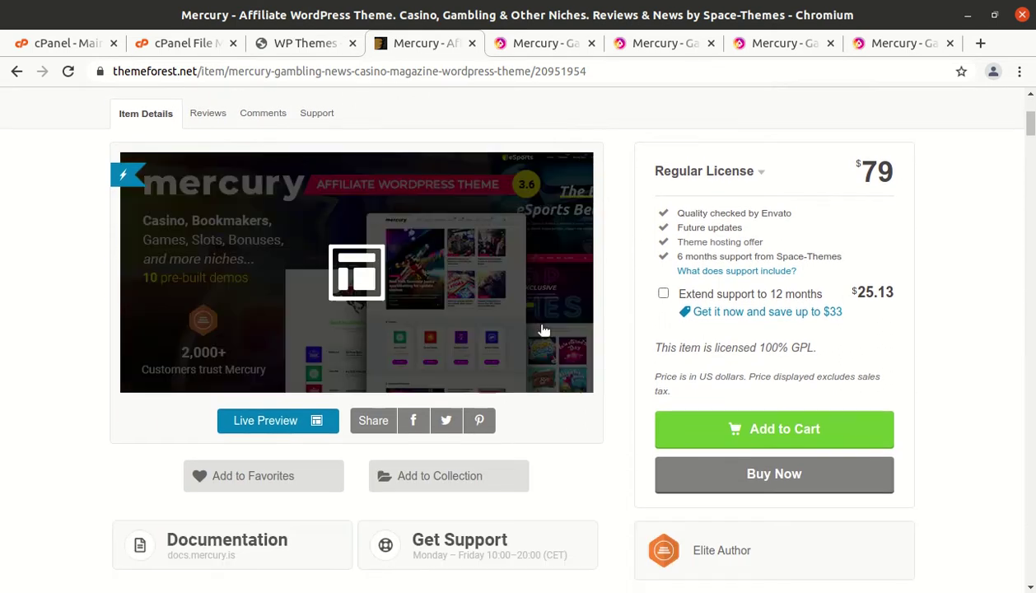
{"action": "scroll", "coordinate": [618, 505], "scroll_direction": "down", "scroll_amount": 10}
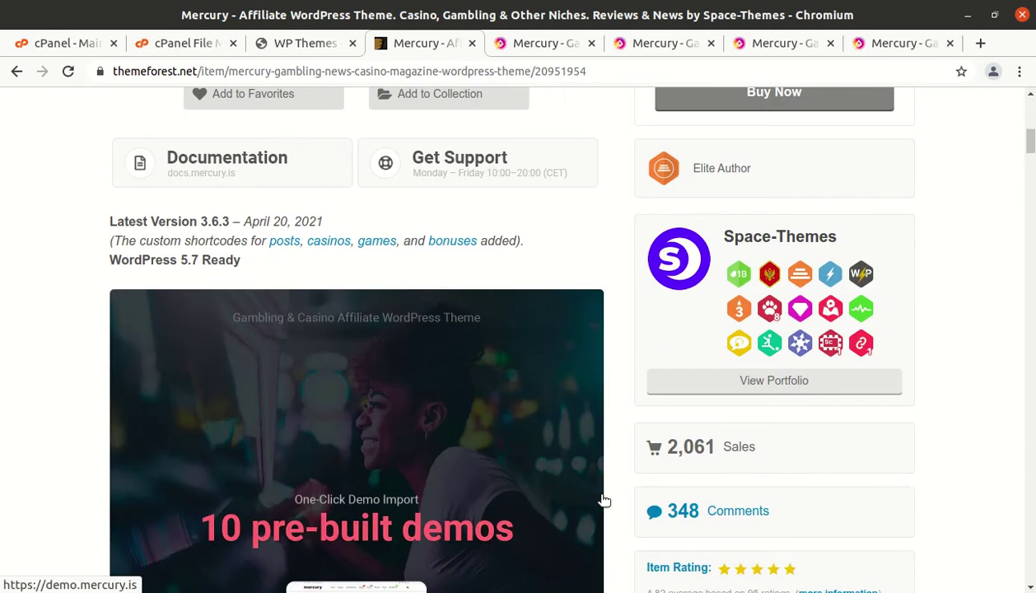
{"action": "scroll", "coordinate": [649, 501], "scroll_direction": "down", "scroll_amount": 3}
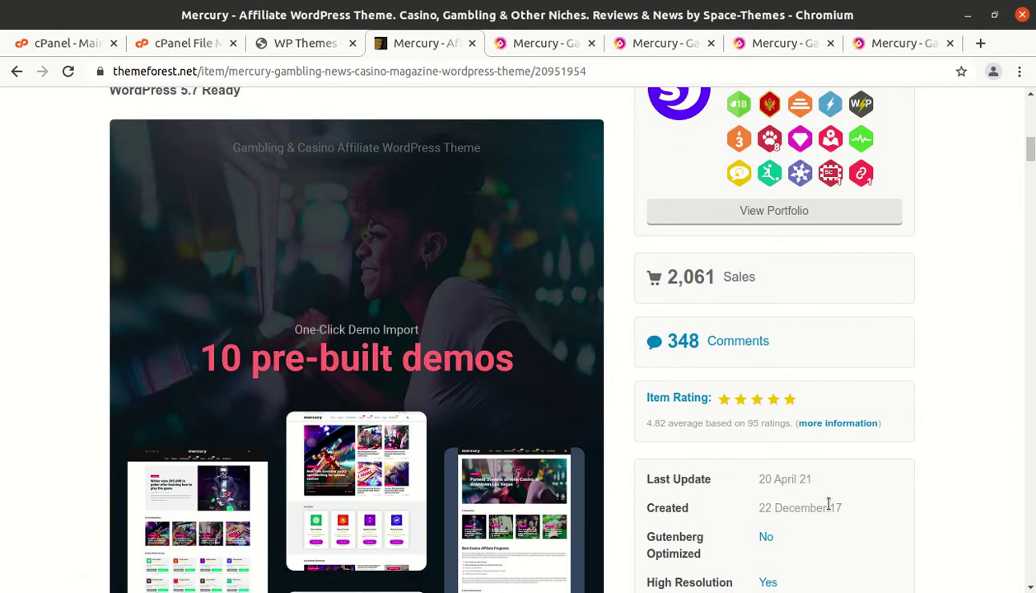
{"action": "left_click_drag", "start_coordinate": [848, 509], "coordinate": [764, 511]}
{"action": "left_click_drag", "start_coordinate": [815, 479], "coordinate": [755, 490]}
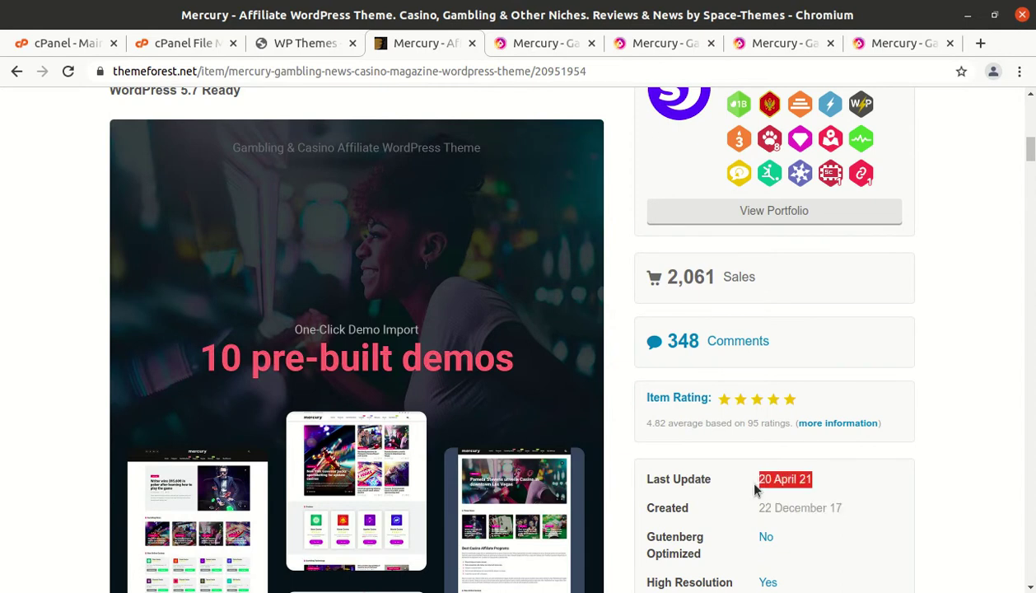
Highlight the theme's sales figure and the author name Space-Themes on the item page
{"action": "scroll", "coordinate": [752, 343], "scroll_direction": "up", "scroll_amount": 2}
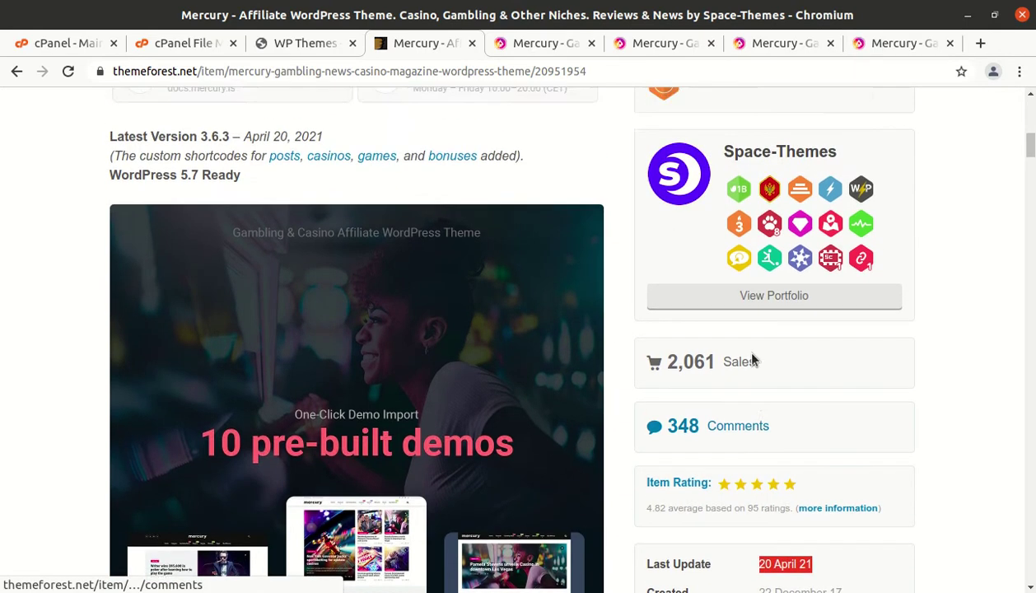
{"action": "left_click_drag", "start_coordinate": [756, 367], "coordinate": [694, 377]}
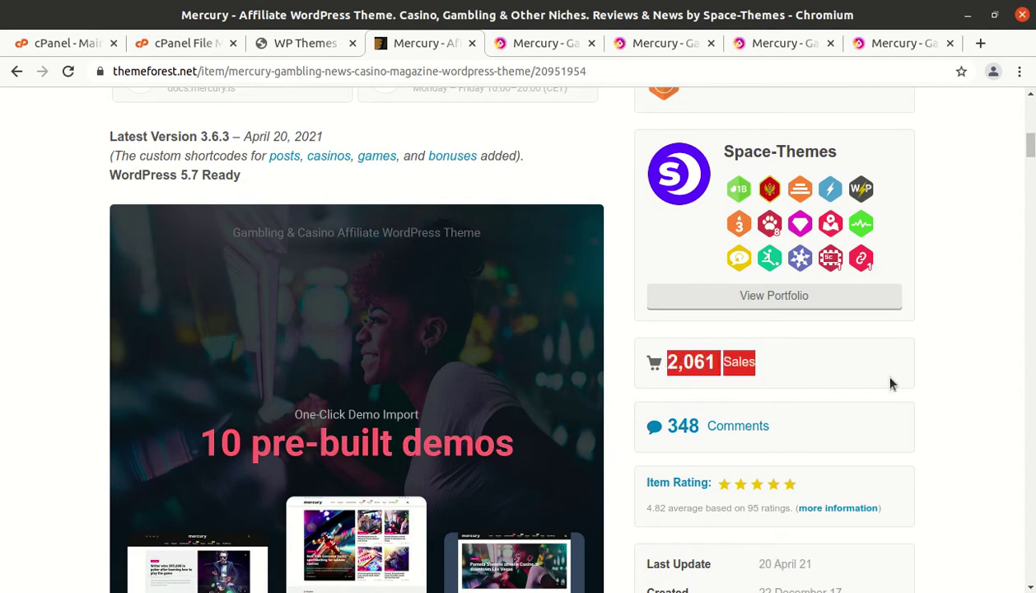
{"action": "scroll", "coordinate": [874, 400], "scroll_direction": "up", "scroll_amount": 3}
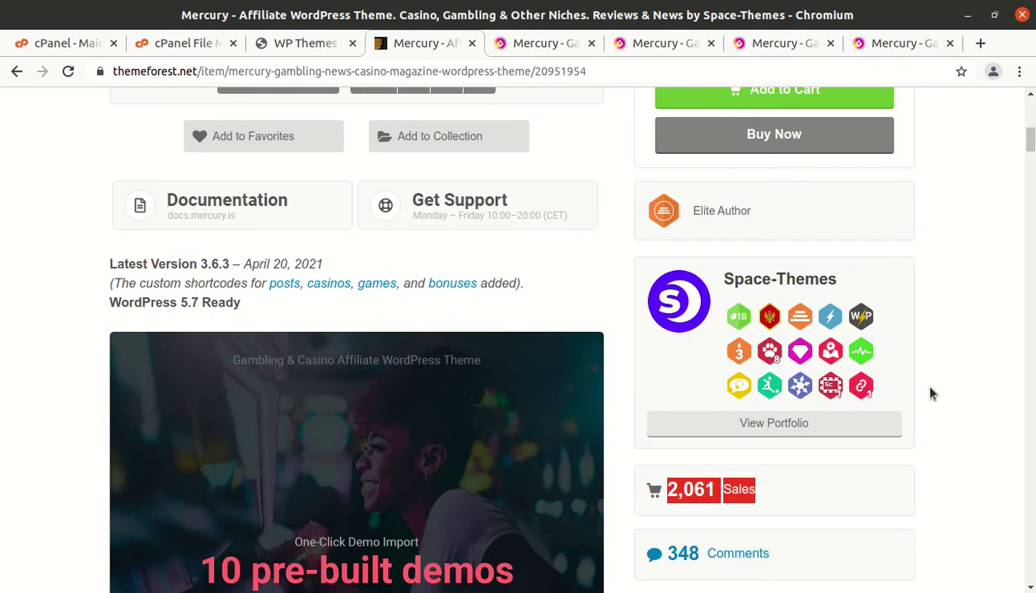
{"action": "left_click_drag", "start_coordinate": [863, 279], "coordinate": [724, 294]}
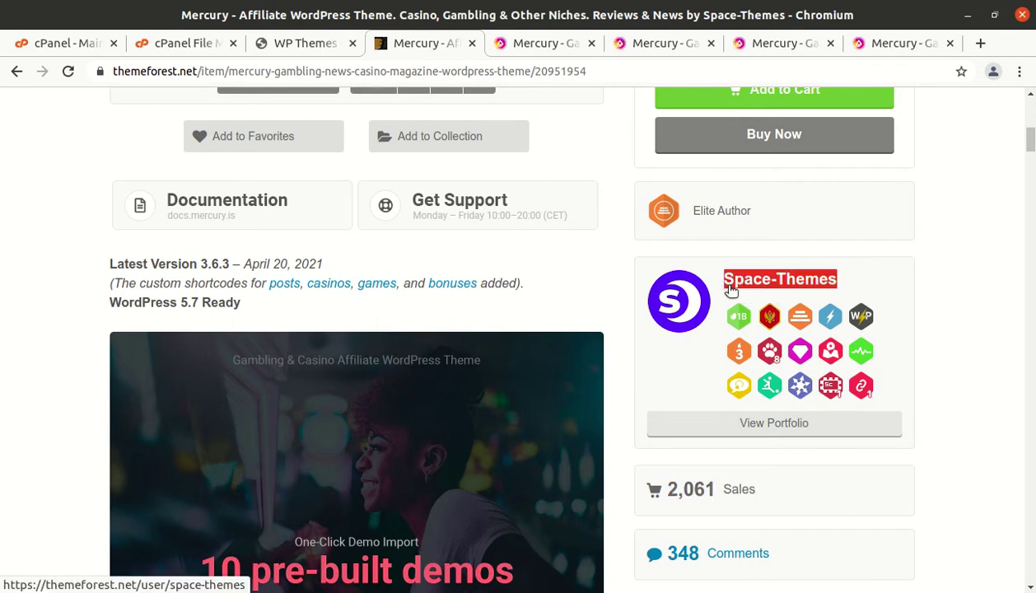
{"action": "scroll", "coordinate": [731, 289], "scroll_direction": "up", "scroll_amount": 2}
{"action": "scroll", "coordinate": [750, 296], "scroll_direction": "up", "scroll_amount": 6}
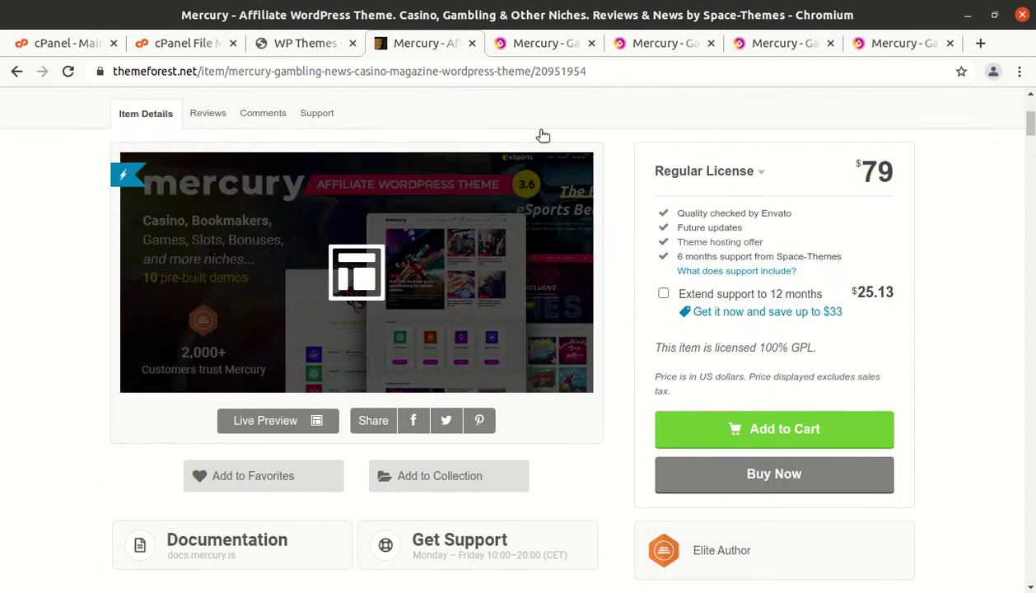
Look through the pre-built demo gallery on demo.mercury.is, from Demo 1 to Demo 10
{"action": "left_click", "coordinate": [545, 43]}
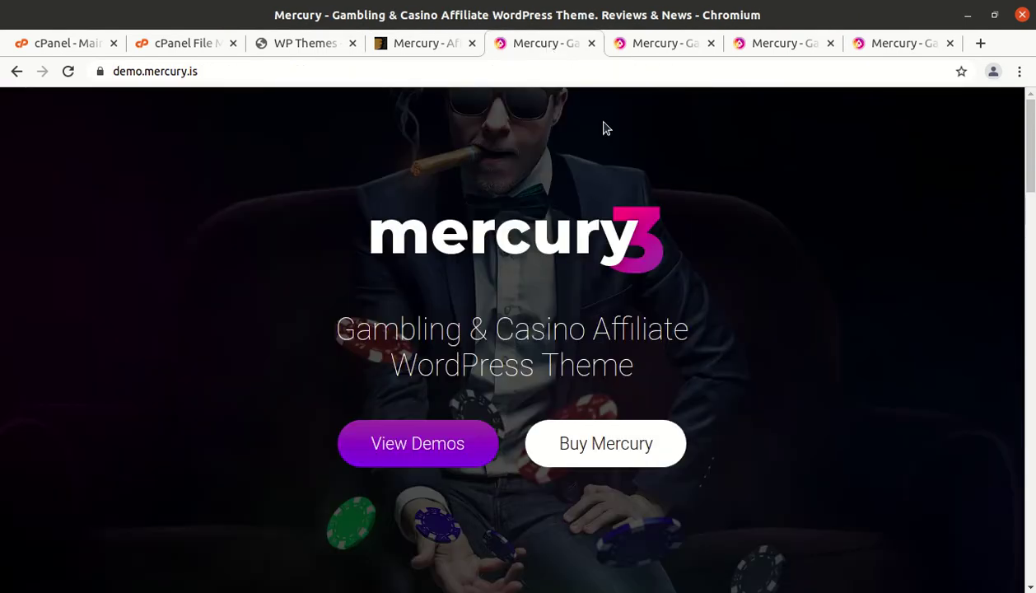
{"action": "scroll", "coordinate": [537, 435], "scroll_direction": "down", "scroll_amount": 6}
{"action": "scroll", "coordinate": [536, 437], "scroll_direction": "down", "scroll_amount": 6}
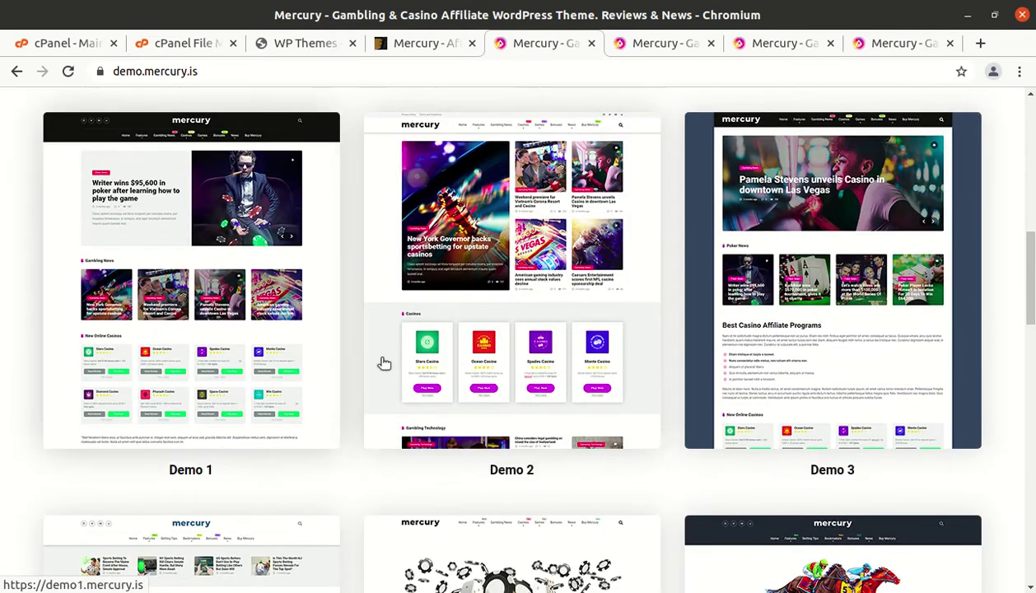
{"action": "scroll", "coordinate": [212, 314], "scroll_direction": "down", "scroll_amount": 7}
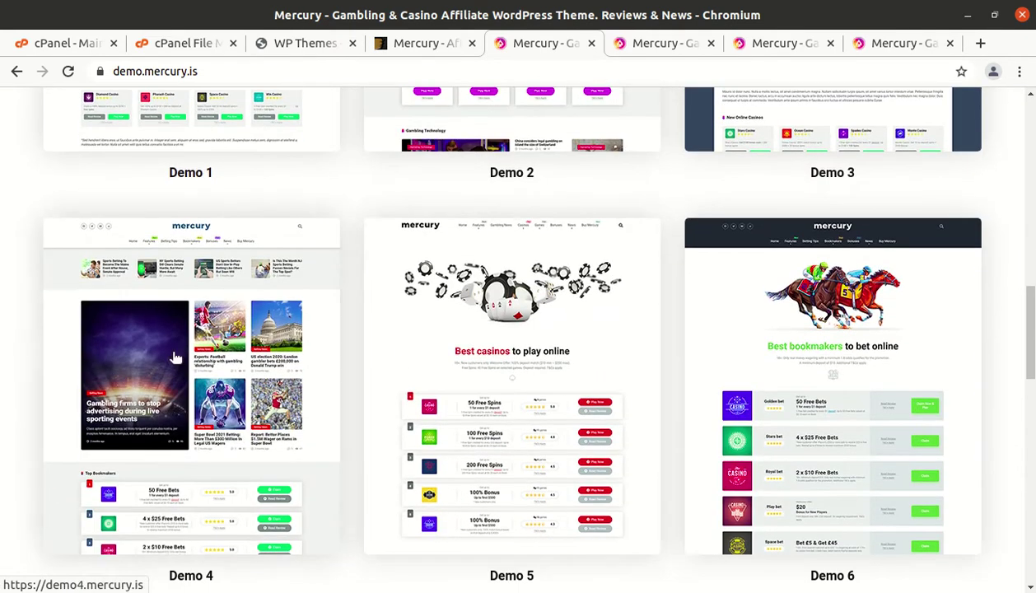
{"action": "scroll", "coordinate": [175, 354], "scroll_direction": "down", "scroll_amount": 16}
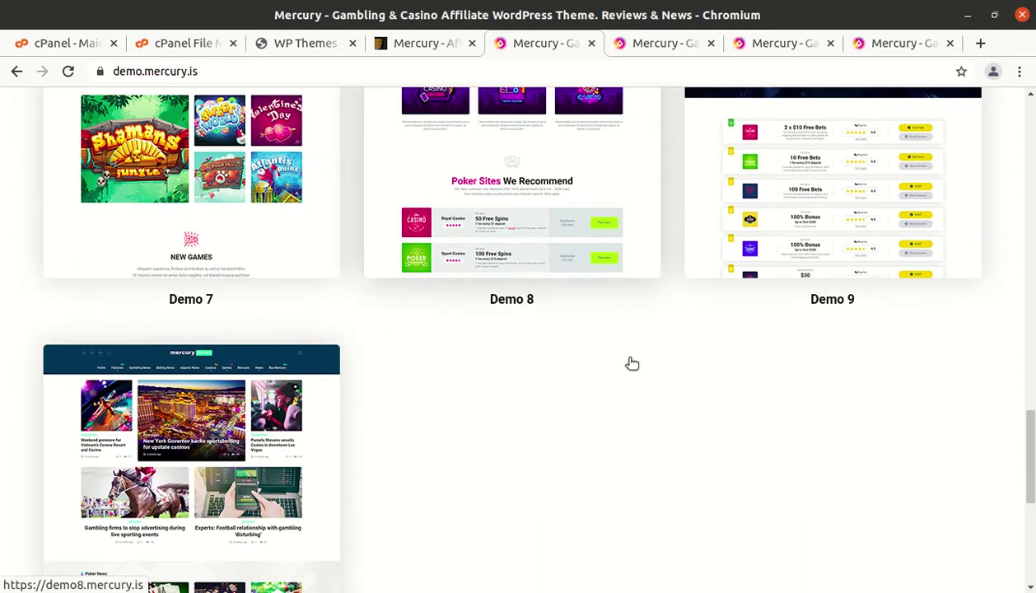
{"action": "scroll", "coordinate": [327, 449], "scroll_direction": "down", "scroll_amount": 6}
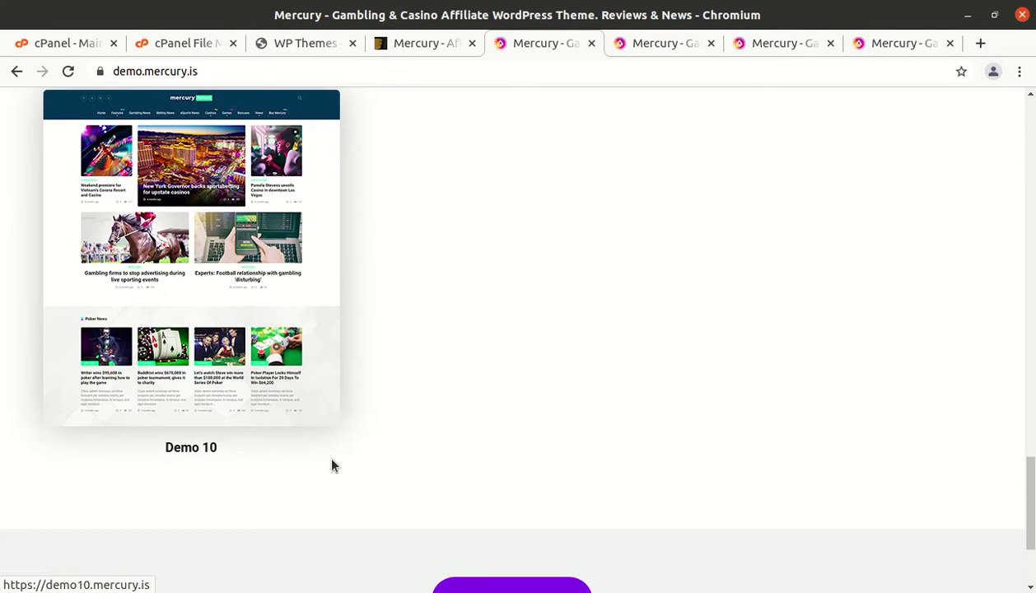
{"action": "scroll", "coordinate": [330, 464], "scroll_direction": "up", "scroll_amount": 3}
{"action": "scroll", "coordinate": [332, 466], "scroll_direction": "up", "scroll_amount": 20}
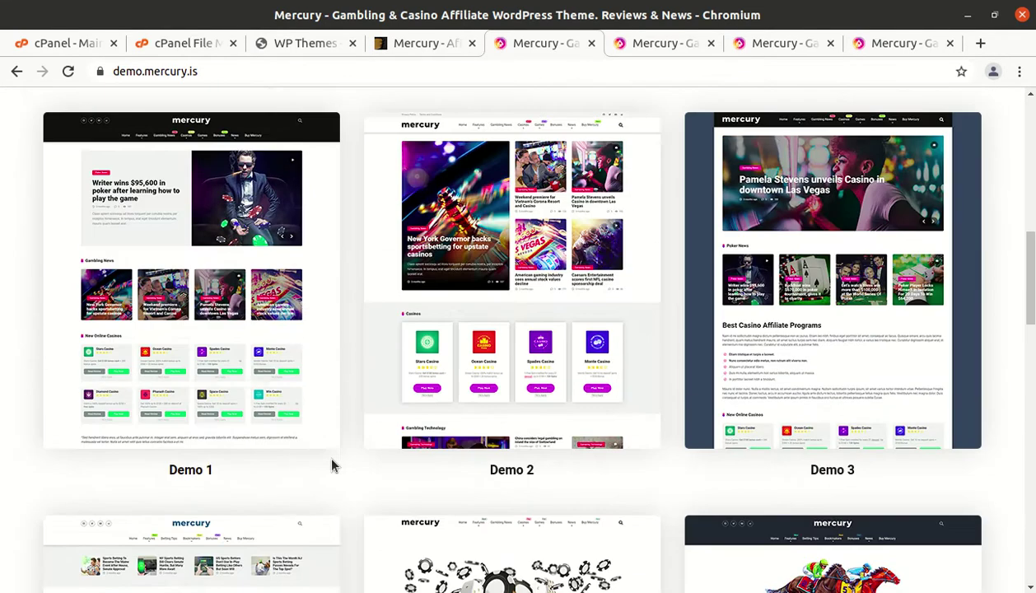
{"action": "scroll", "coordinate": [332, 466], "scroll_direction": "up", "scroll_amount": 8}
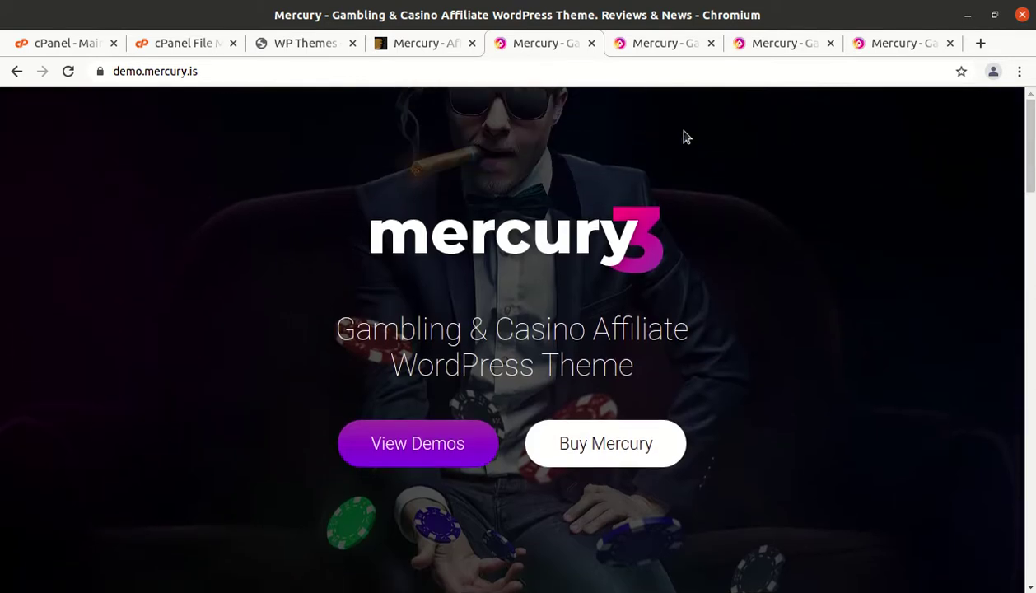
Review the Demo 1 home page on demo1.mercury.is, from the featured poker story through the casino, lottery, games and betting news sections
{"action": "left_click", "coordinate": [663, 52]}
{"action": "scroll", "coordinate": [306, 439], "scroll_direction": "down", "scroll_amount": 6}
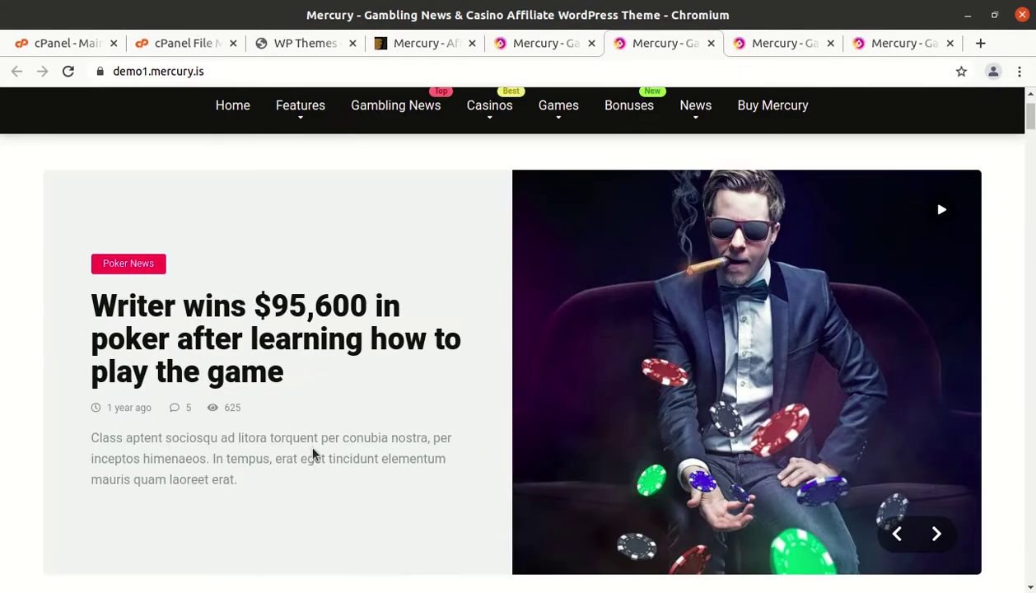
{"action": "scroll", "coordinate": [311, 460], "scroll_direction": "up", "scroll_amount": 5}
{"action": "scroll", "coordinate": [312, 459], "scroll_direction": "down", "scroll_amount": 4}
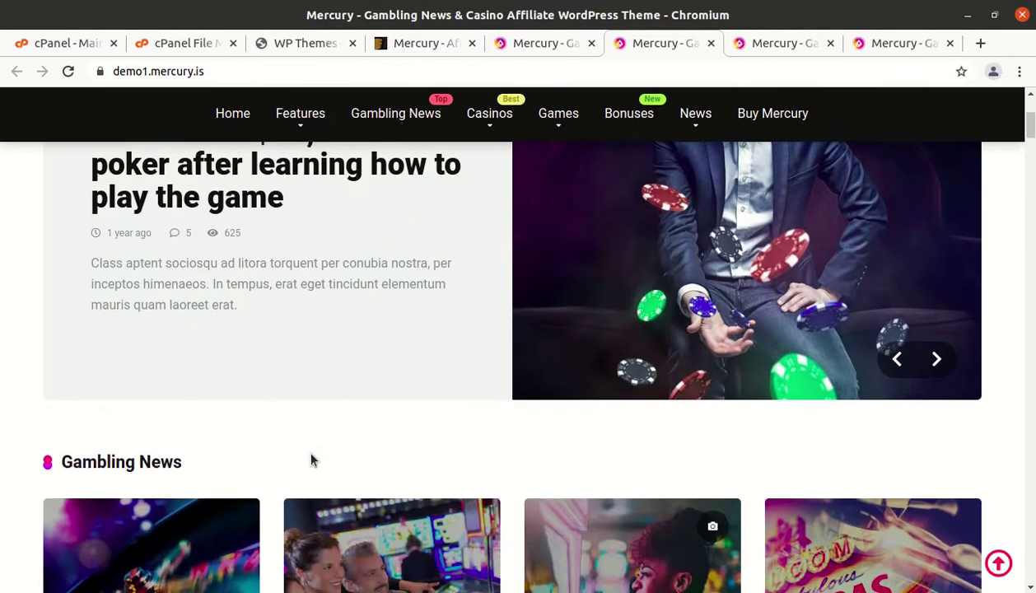
{"action": "scroll", "coordinate": [311, 459], "scroll_direction": "up", "scroll_amount": 5}
{"action": "scroll", "coordinate": [311, 460], "scroll_direction": "down", "scroll_amount": 10}
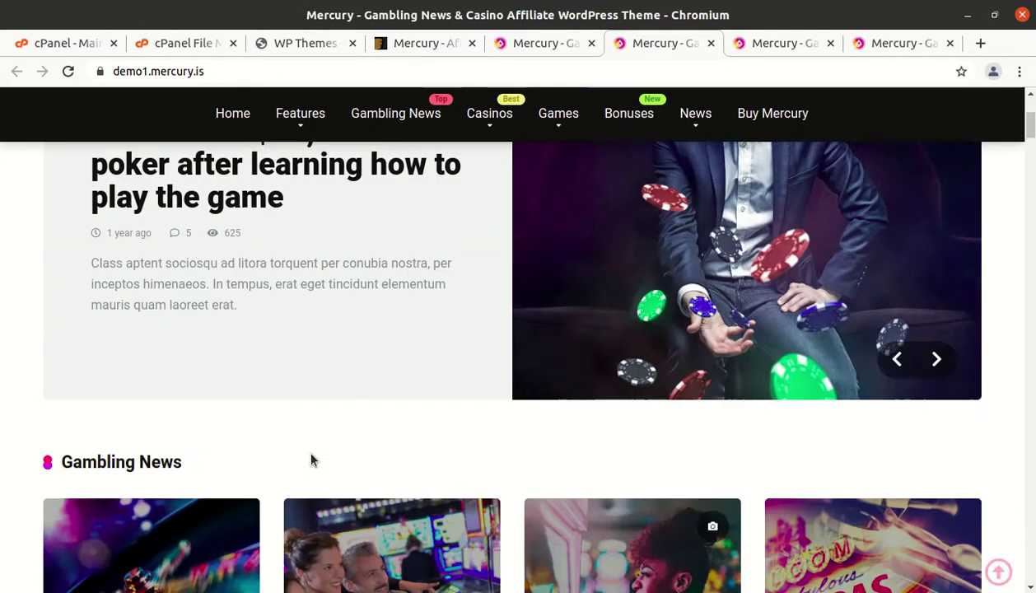
{"action": "scroll", "coordinate": [311, 460], "scroll_direction": "down", "scroll_amount": 6}
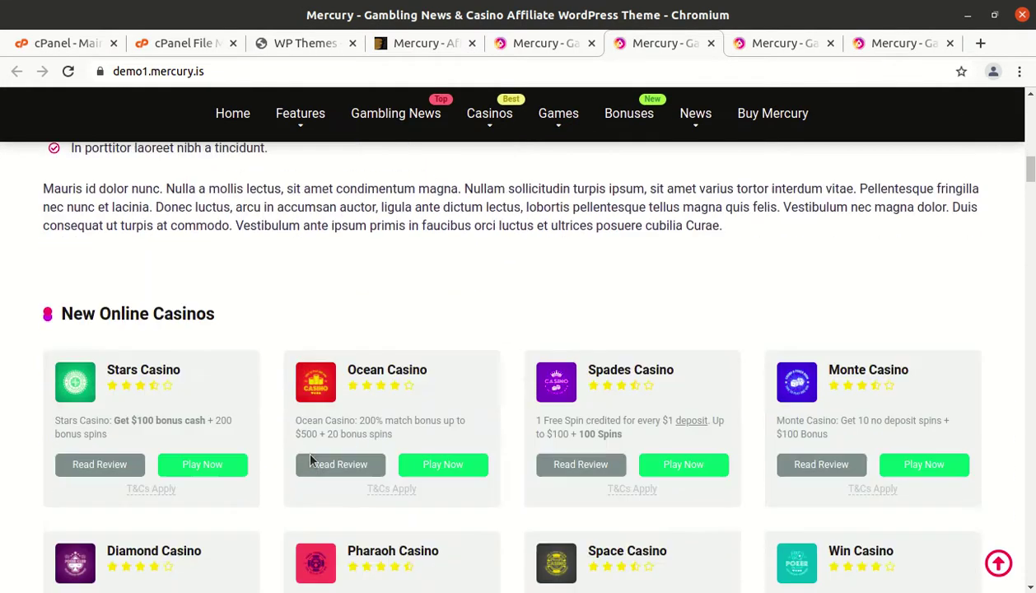
{"action": "scroll", "coordinate": [310, 460], "scroll_direction": "down", "scroll_amount": 5}
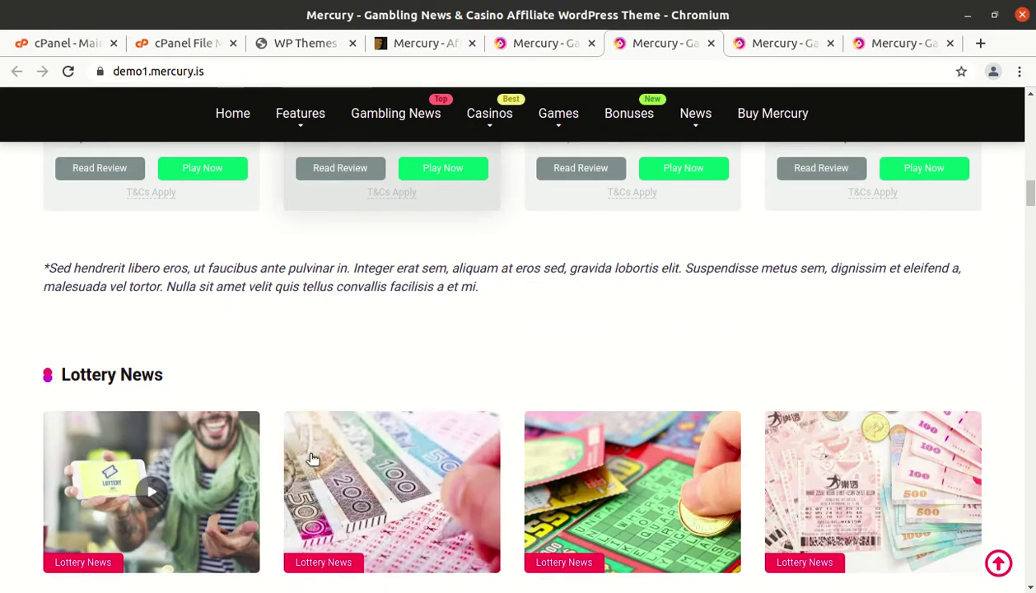
{"action": "scroll", "coordinate": [413, 412], "scroll_direction": "down", "scroll_amount": 7}
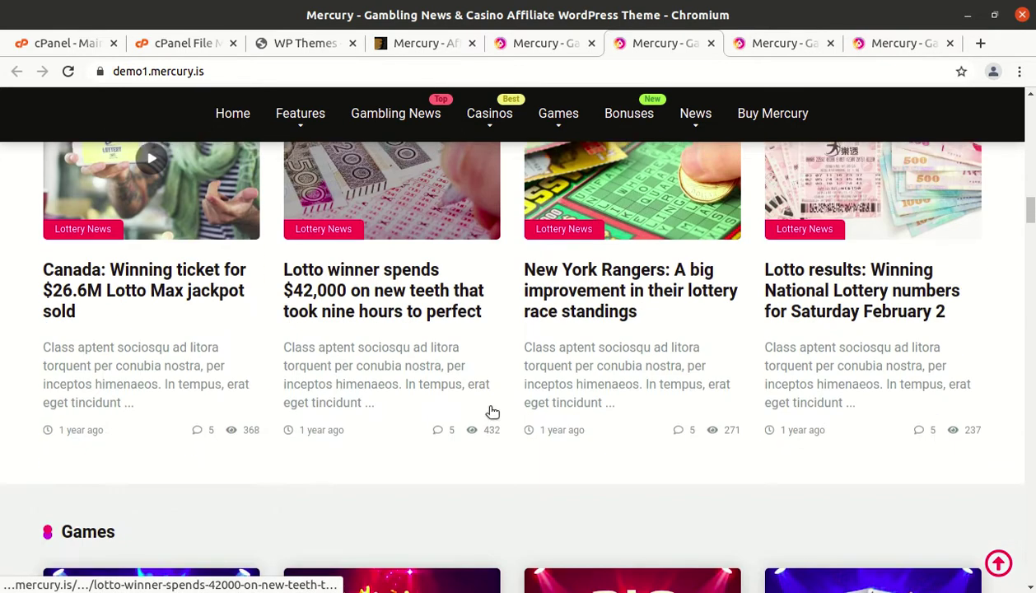
{"action": "scroll", "coordinate": [379, 428], "scroll_direction": "down", "scroll_amount": 9}
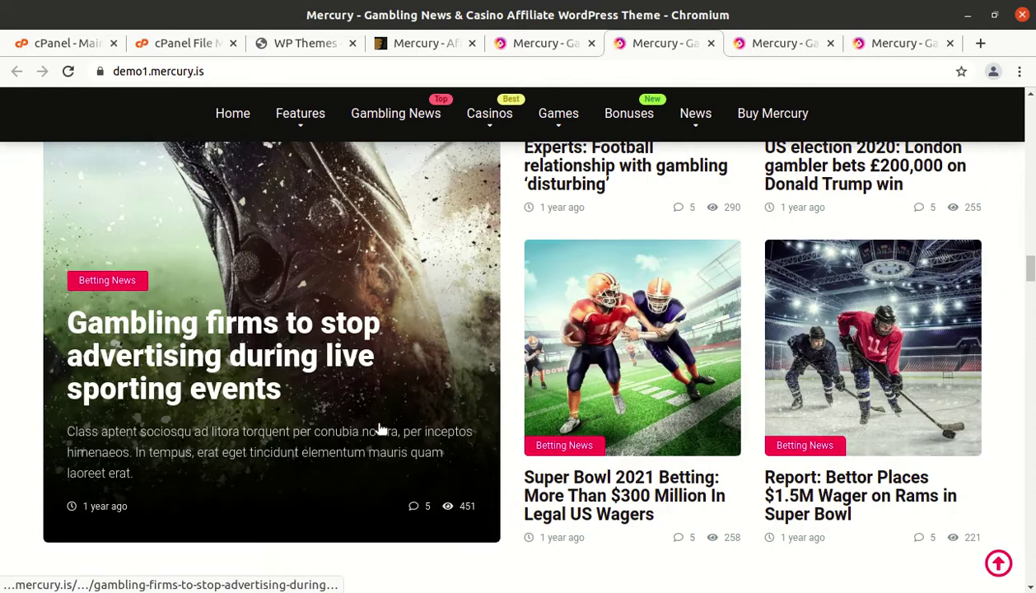
Open Demo 1's Gambling News category and read through the article "New York Governor backs sportsbetting for upstate casinos"
{"action": "left_click", "coordinate": [397, 113]}
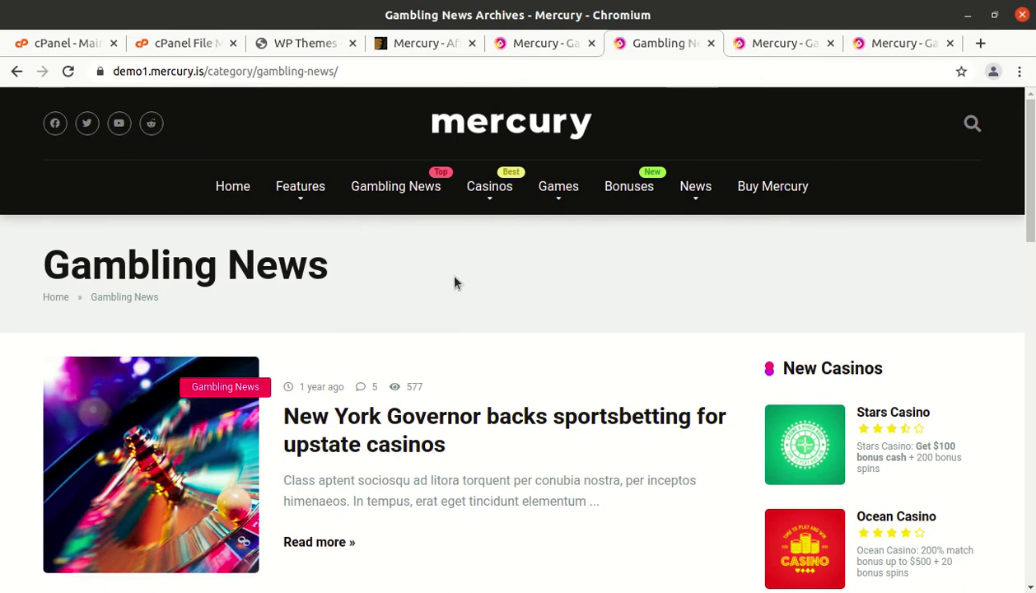
{"action": "scroll", "coordinate": [455, 283], "scroll_direction": "down", "scroll_amount": 3}
{"action": "left_click", "coordinate": [377, 219]}
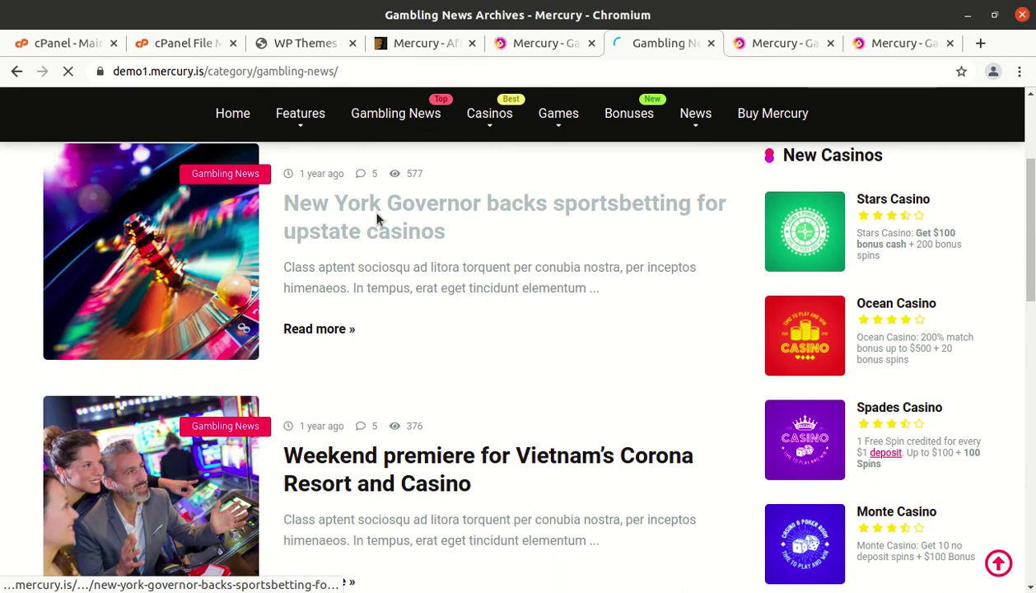
{"action": "scroll", "coordinate": [344, 335], "scroll_direction": "down", "scroll_amount": 3}
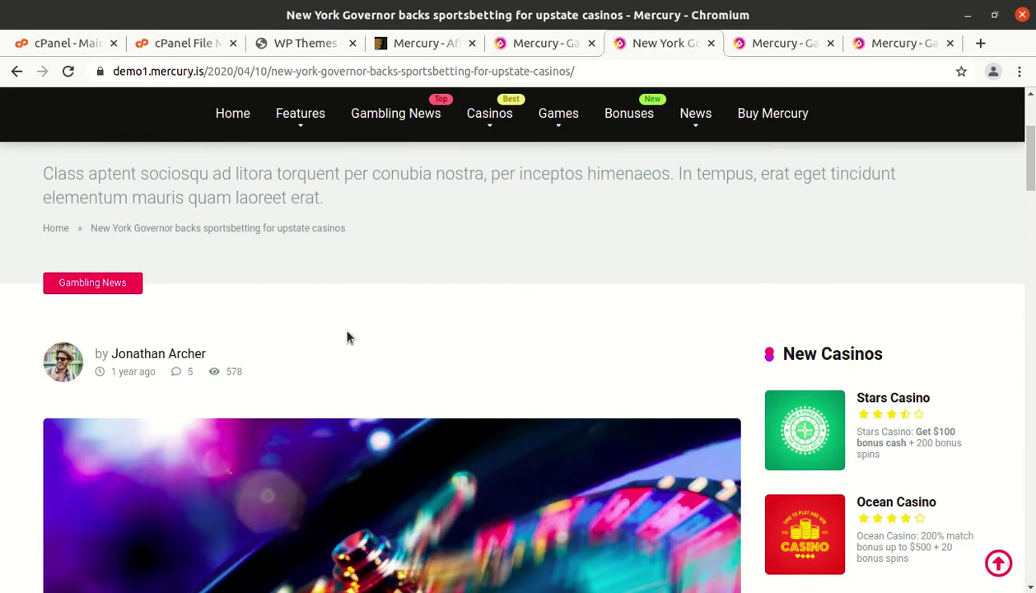
{"action": "scroll", "coordinate": [347, 336], "scroll_direction": "down", "scroll_amount": 10}
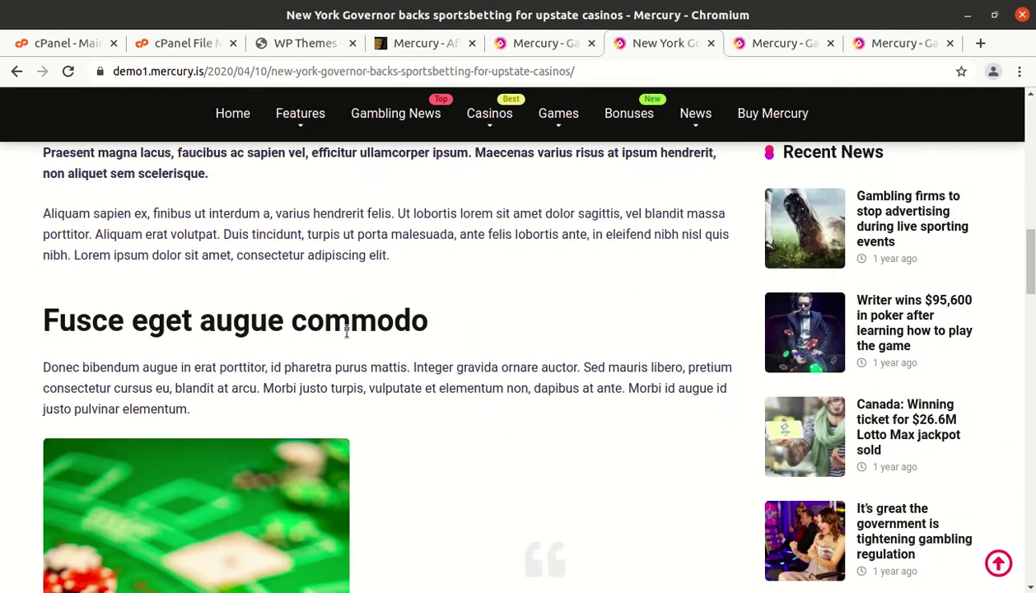
{"action": "scroll", "coordinate": [347, 332], "scroll_direction": "down", "scroll_amount": 2}
Look over the Demo 2 home page on demo2.mercury.is down to its Casinos section
{"action": "left_click", "coordinate": [779, 47]}
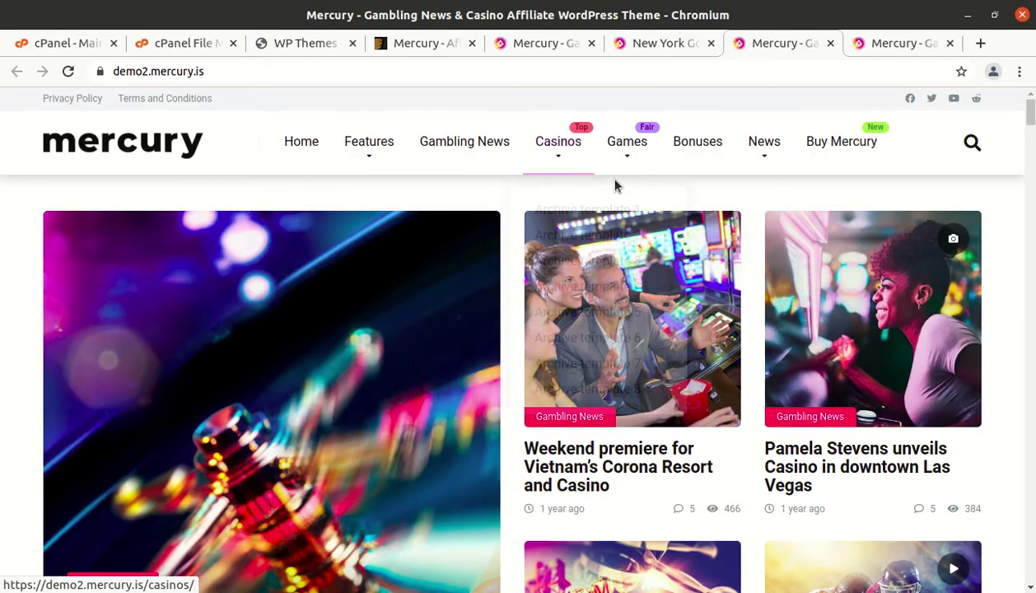
{"action": "scroll", "coordinate": [548, 446], "scroll_direction": "down", "scroll_amount": 3}
{"action": "scroll", "coordinate": [548, 445], "scroll_direction": "down", "scroll_amount": 3}
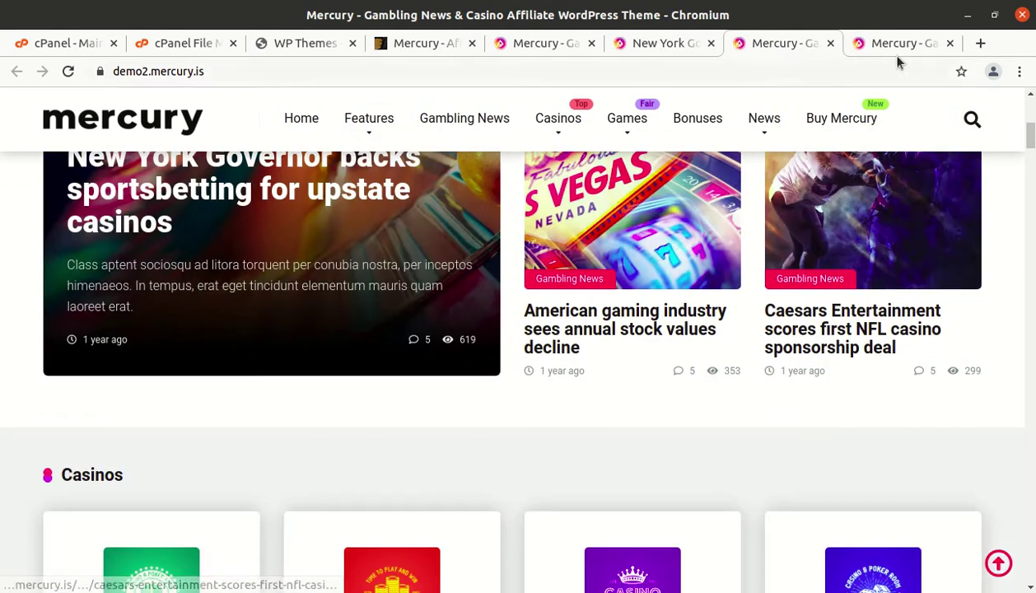
Review the Demo 7 home page's games on demo7.mercury.is and follow the Play Now link of the Cash Vandal game
{"action": "left_click", "coordinate": [874, 45]}
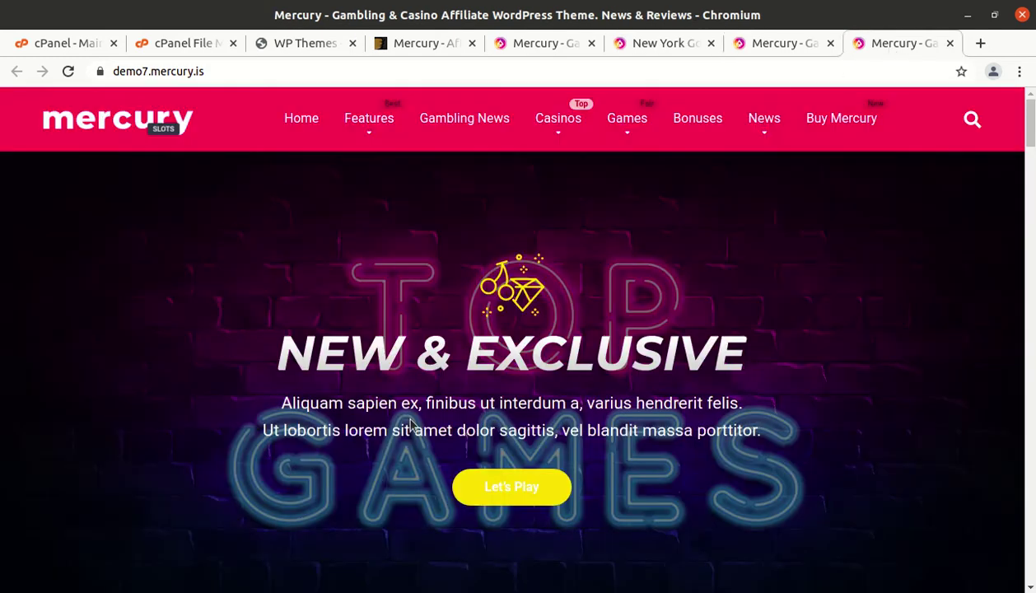
{"action": "scroll", "coordinate": [410, 421], "scroll_direction": "down", "scroll_amount": 10}
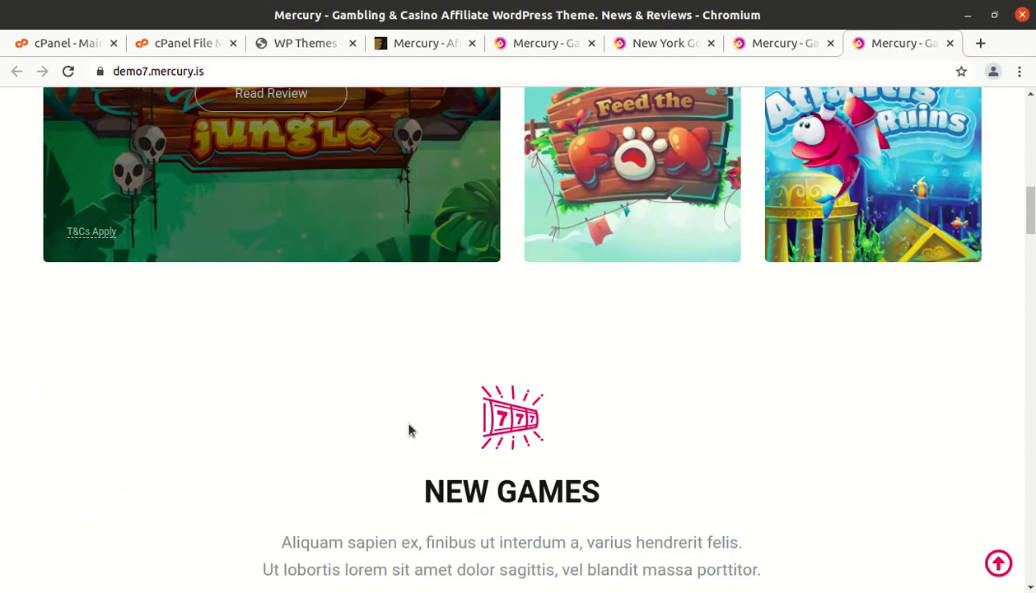
{"action": "scroll", "coordinate": [411, 430], "scroll_direction": "down", "scroll_amount": 7}
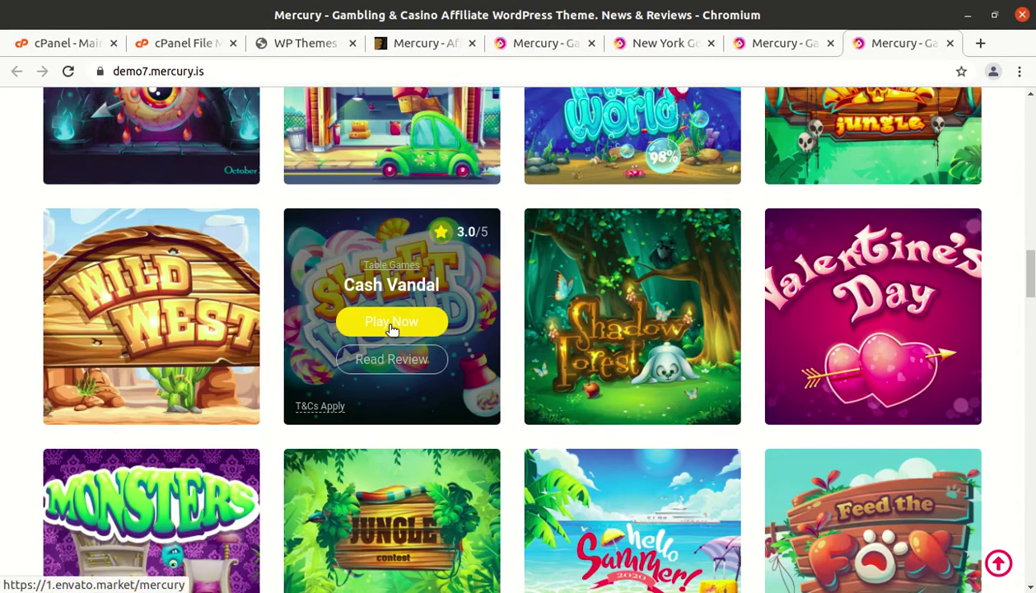
{"action": "left_click", "coordinate": [389, 329]}
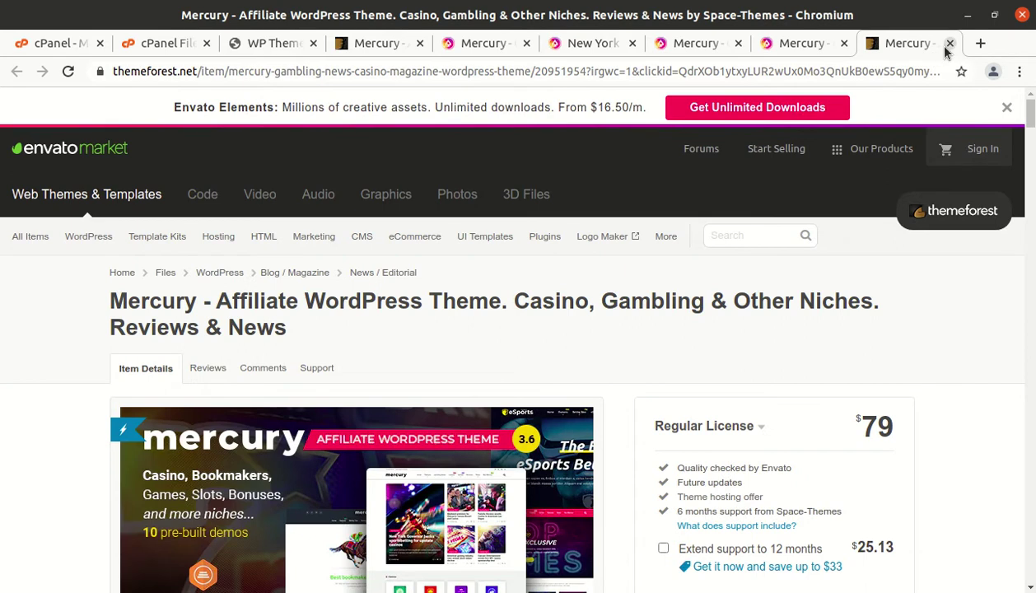
Close the duplicate ThemeForest page, look over Demo 7's Golden Guns game review, and return to the Mercury theme's ThemeForest page
{"action": "left_click", "coordinate": [949, 43]}
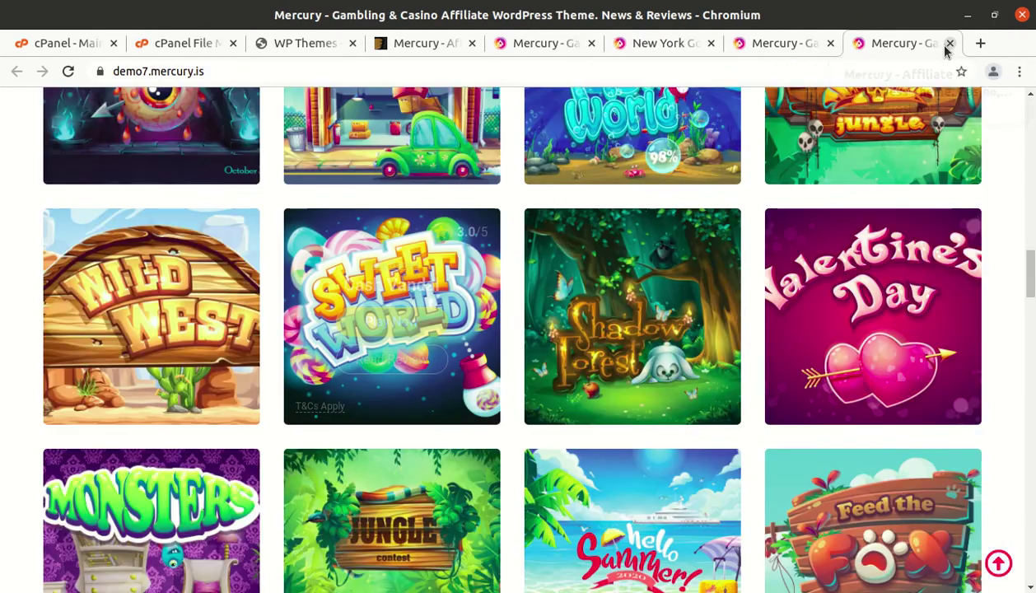
{"action": "scroll", "coordinate": [592, 469], "scroll_direction": "up", "scroll_amount": 3}
{"action": "mouse_move", "coordinate": [419, 310]}
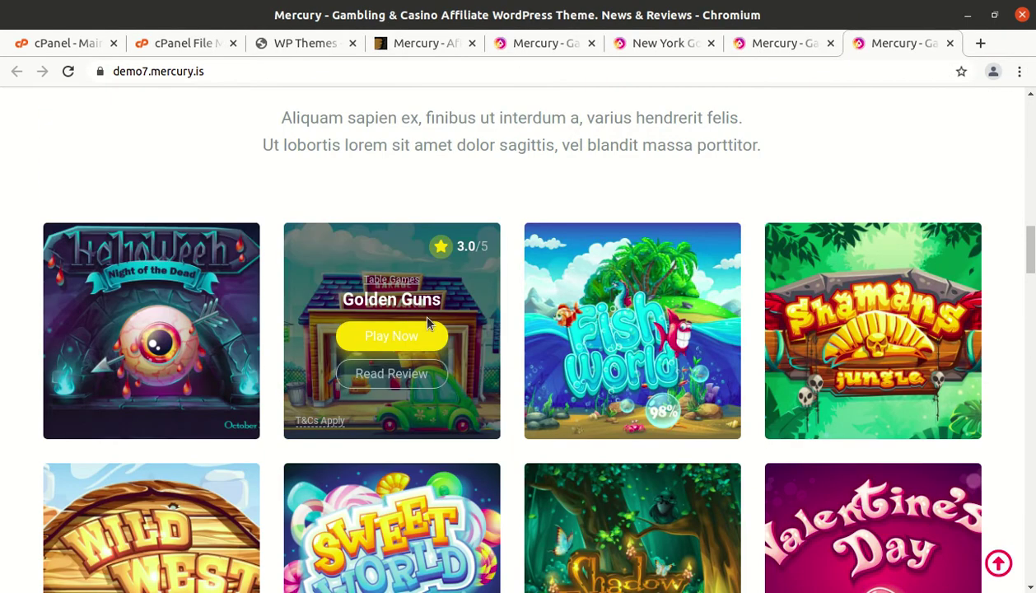
{"action": "left_click", "coordinate": [382, 378]}
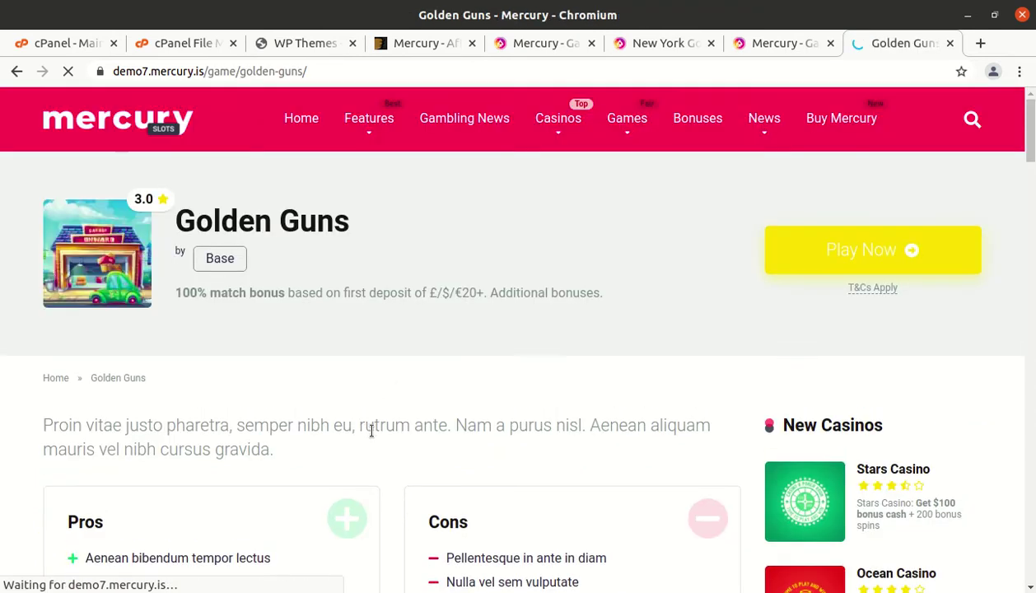
{"action": "scroll", "coordinate": [375, 429], "scroll_direction": "down", "scroll_amount": 3}
{"action": "scroll", "coordinate": [371, 437], "scroll_direction": "down", "scroll_amount": 2}
{"action": "scroll", "coordinate": [371, 432], "scroll_direction": "up", "scroll_amount": 5}
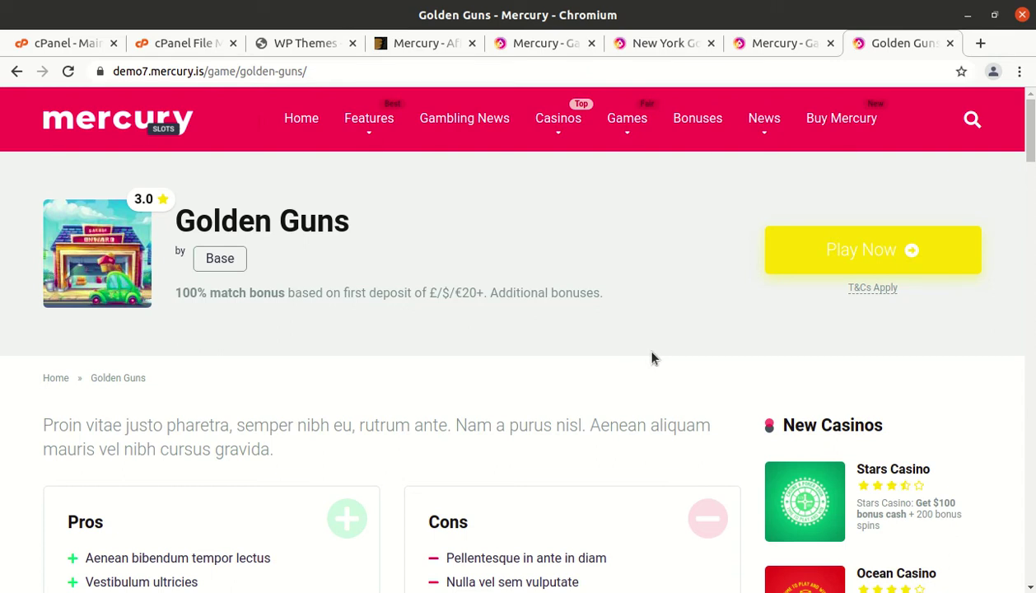
{"action": "left_click", "coordinate": [417, 43]}
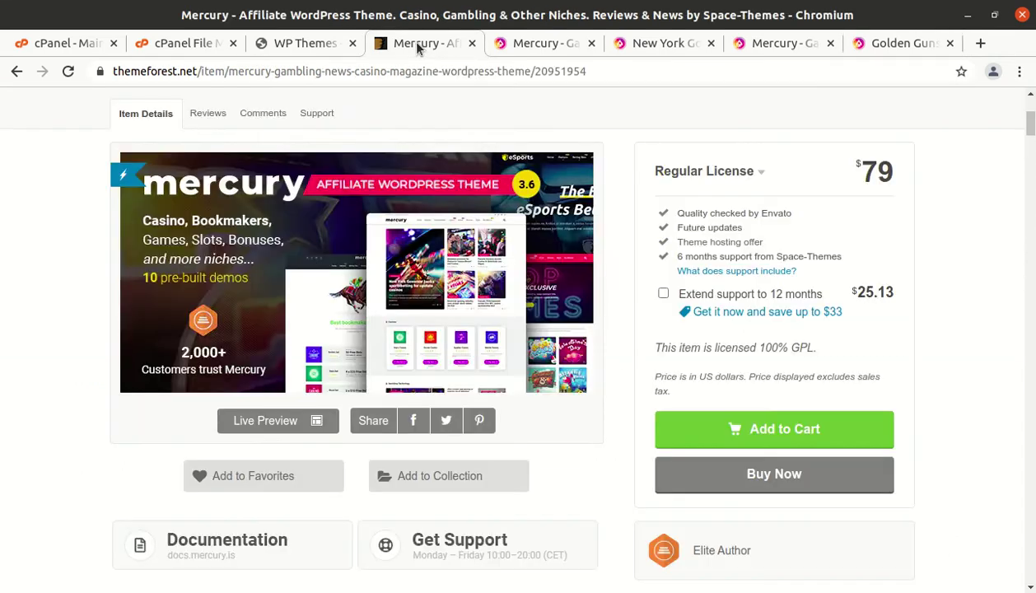
{"action": "scroll", "coordinate": [159, 490], "scroll_direction": "up", "scroll_amount": 3}
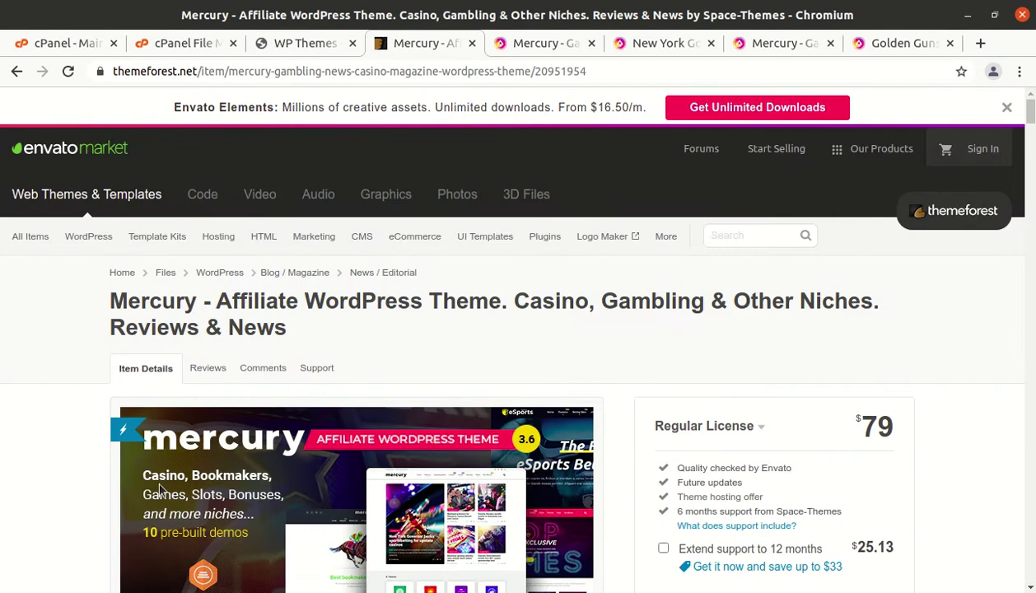
Switch to the WP Themes site, and inspect the contents of the downloaded Mercury_v3.6.3 folder in the Files app
{"action": "left_click", "coordinate": [294, 48]}
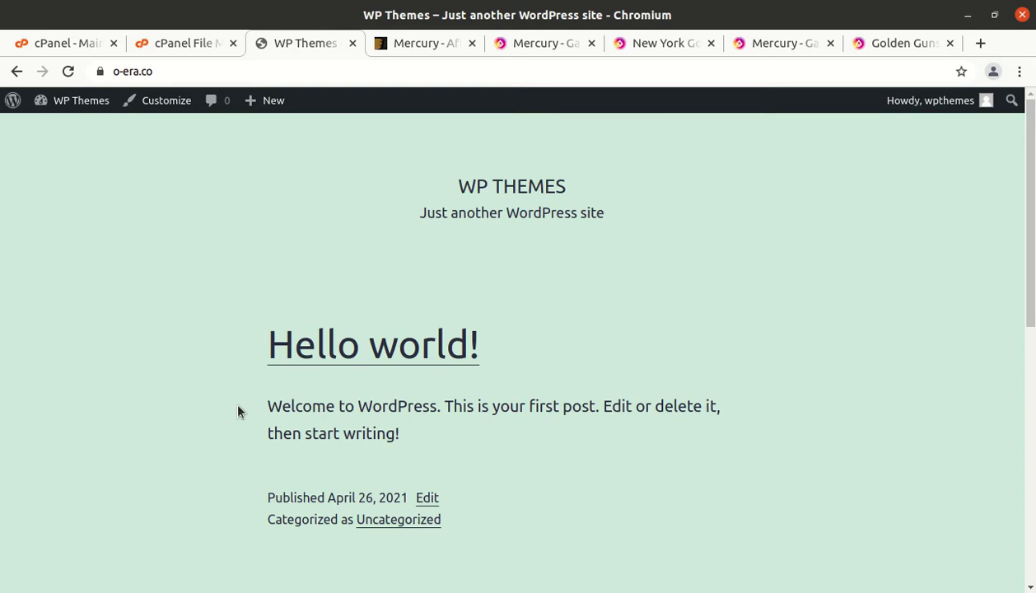
{"action": "mouse_move", "coordinate": [78, 105]}
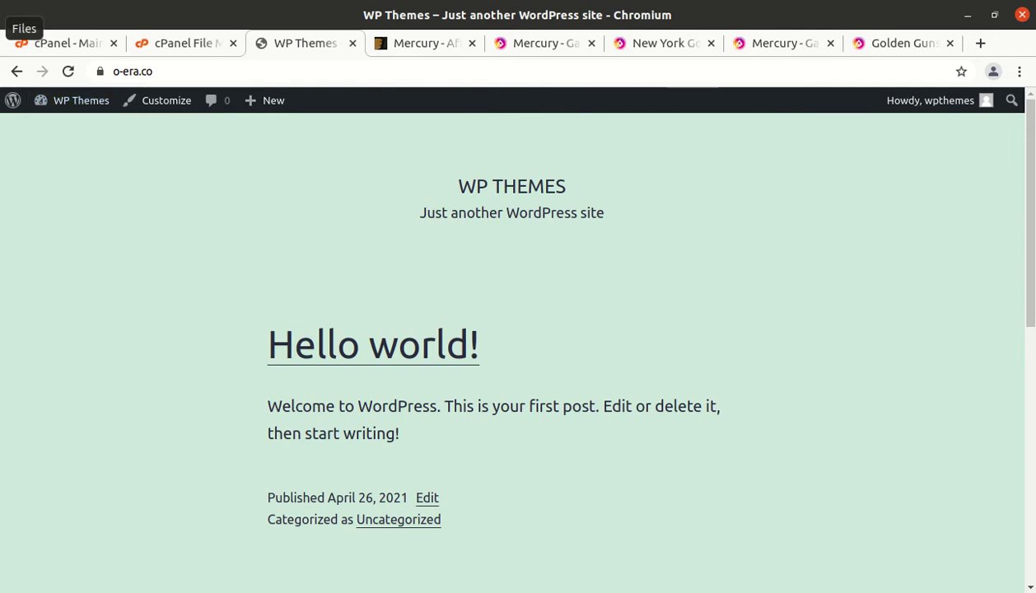
{"action": "left_click", "coordinate": [4, 28]}
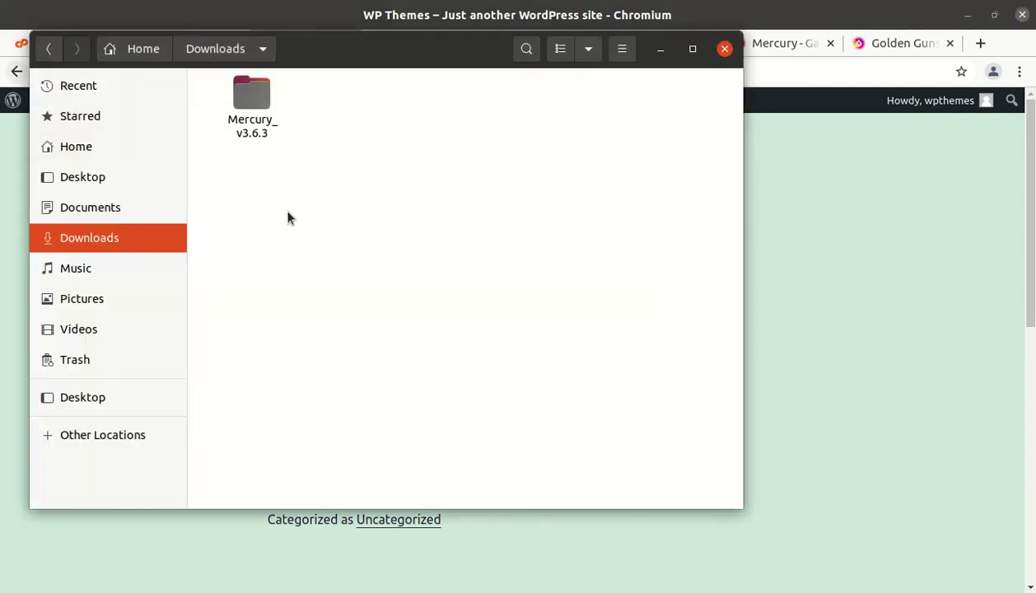
{"action": "left_click", "coordinate": [247, 94]}
{"action": "double_click", "coordinate": [245, 93]}
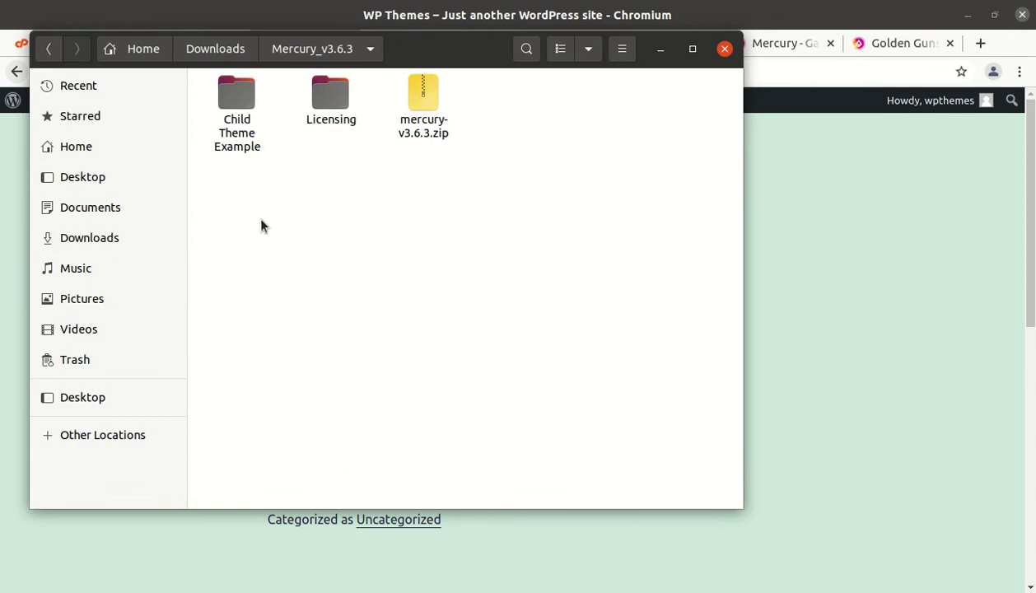
{"action": "left_click", "coordinate": [236, 103]}
{"action": "left_click", "coordinate": [326, 109]}
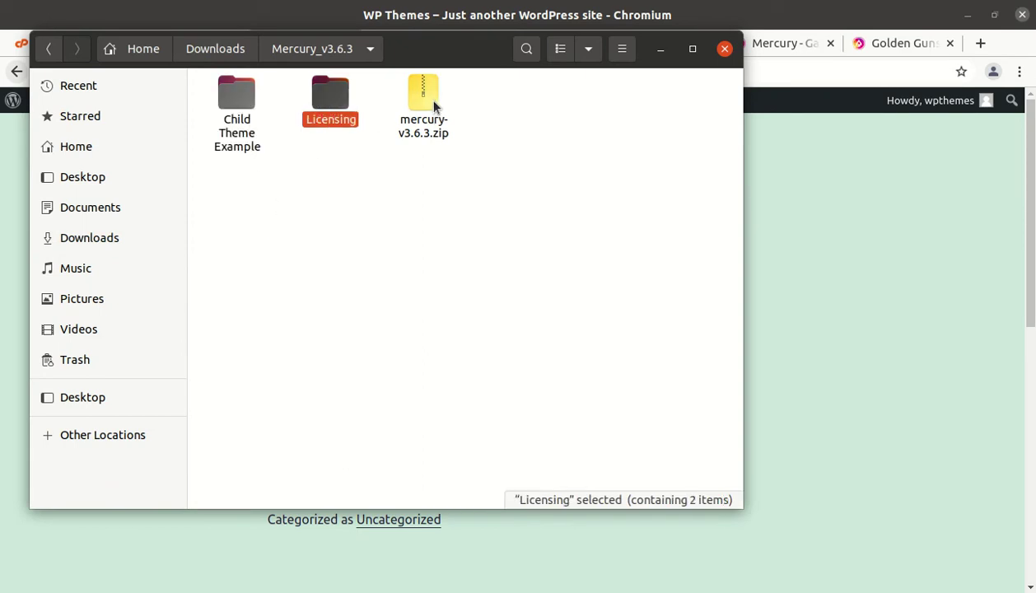
{"action": "left_click", "coordinate": [434, 105]}
{"action": "left_click", "coordinate": [527, 170]}
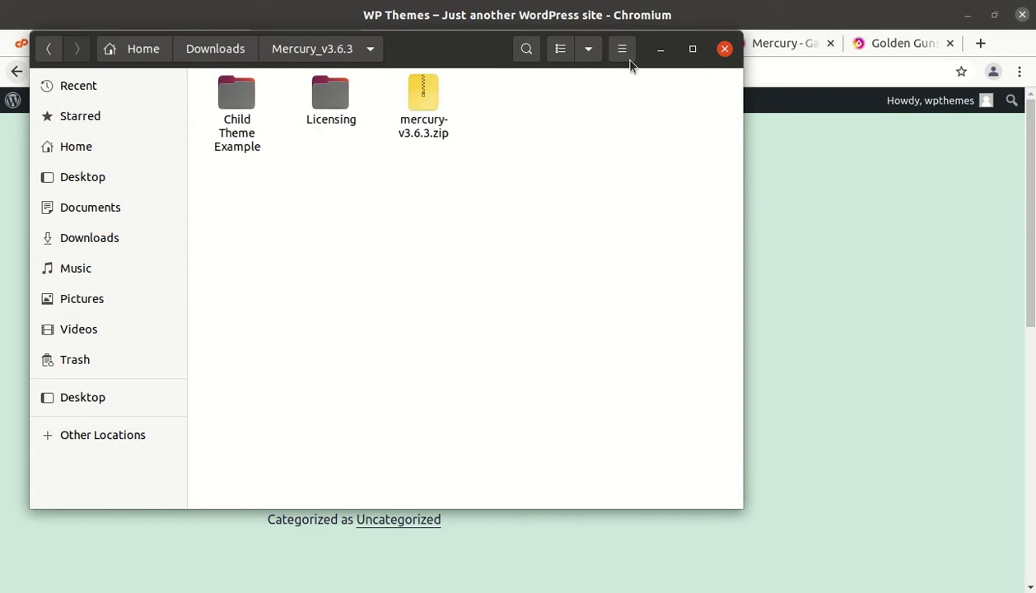
{"action": "left_click", "coordinate": [660, 49]}
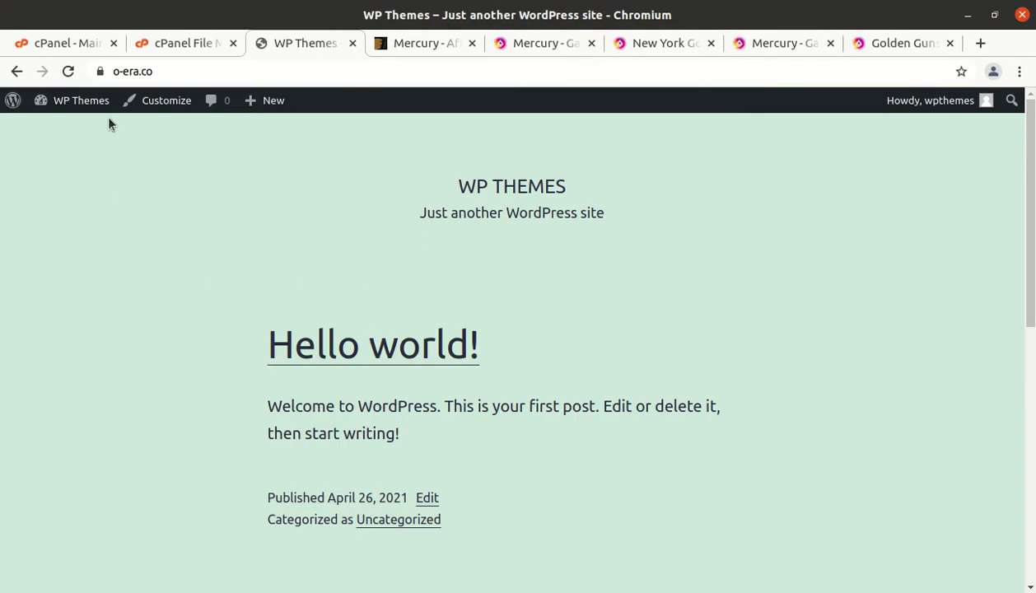
{"action": "mouse_move", "coordinate": [101, 113]}
{"action": "left_click", "coordinate": [55, 151]}
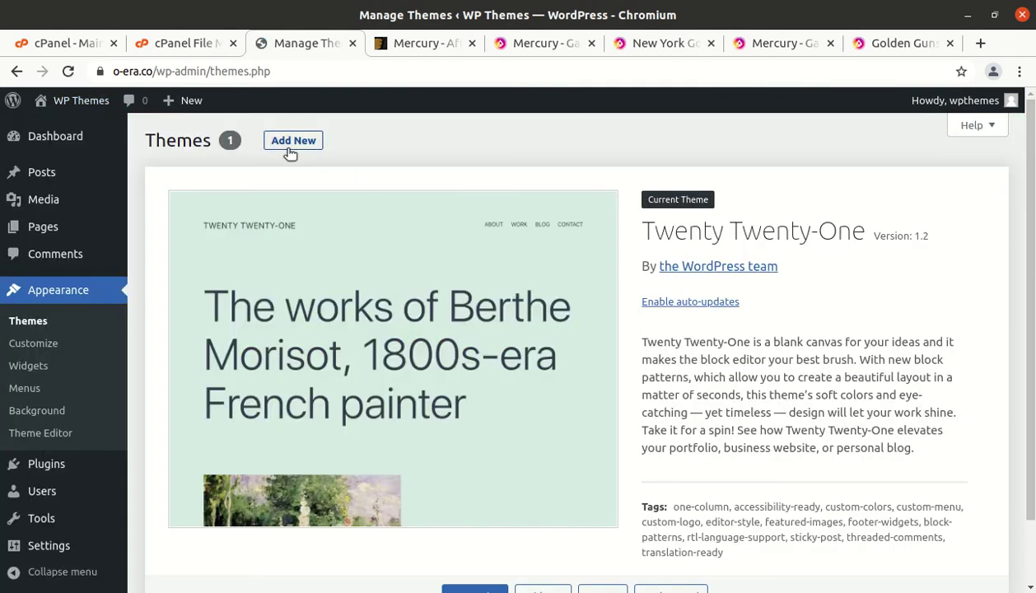
{"action": "left_click", "coordinate": [290, 146]}
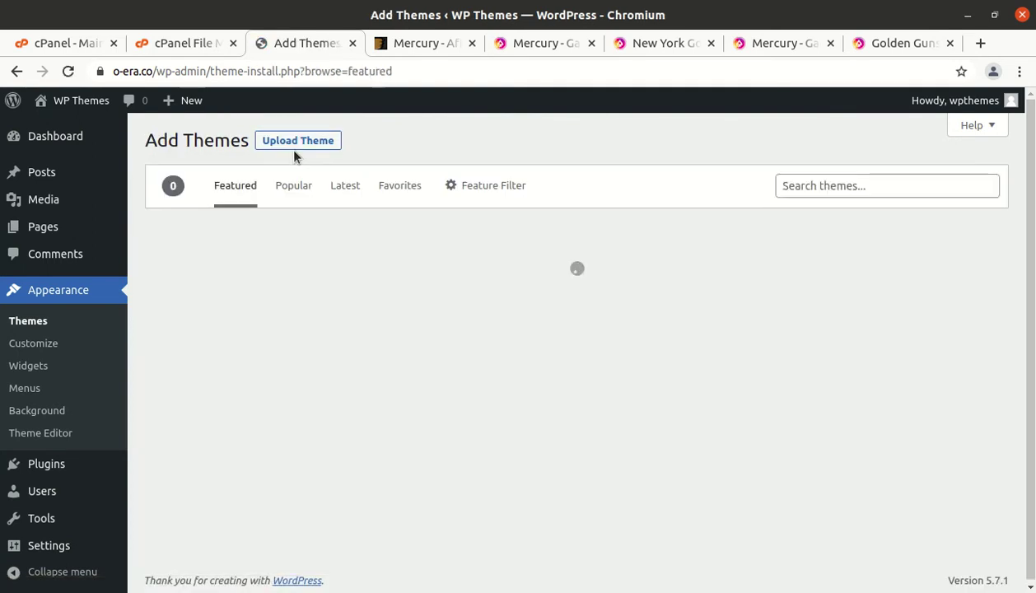
{"action": "left_click", "coordinate": [292, 142]}
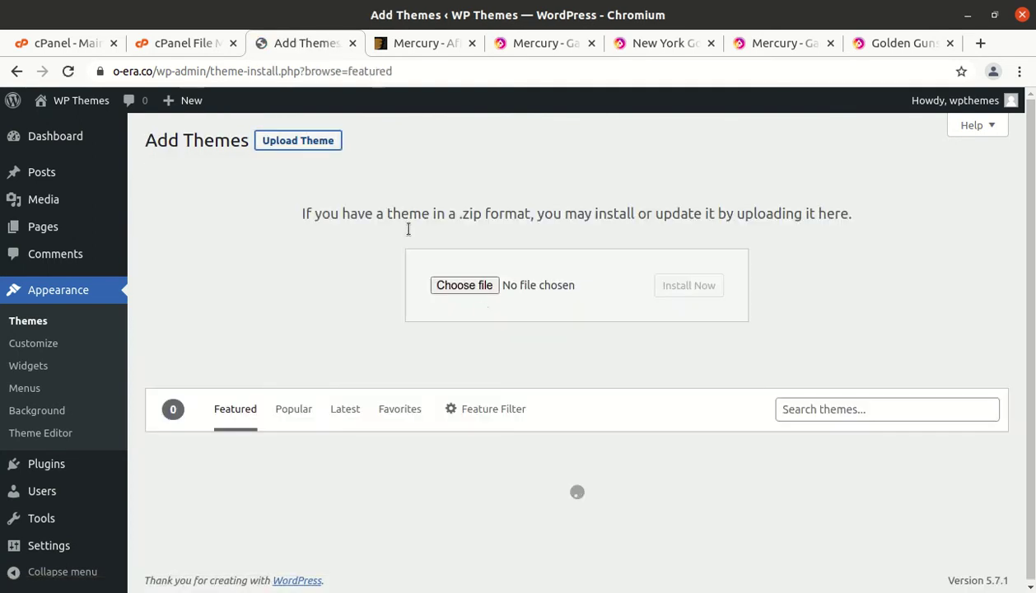
{"action": "left_click", "coordinate": [465, 286]}
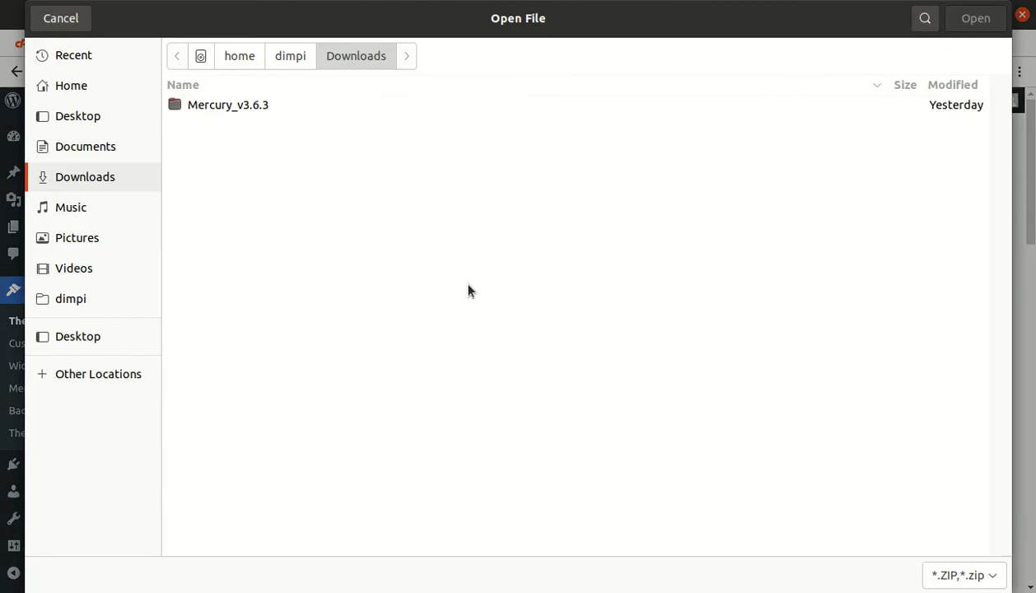
{"action": "double_click", "coordinate": [243, 106]}
{"action": "left_click", "coordinate": [244, 145]}
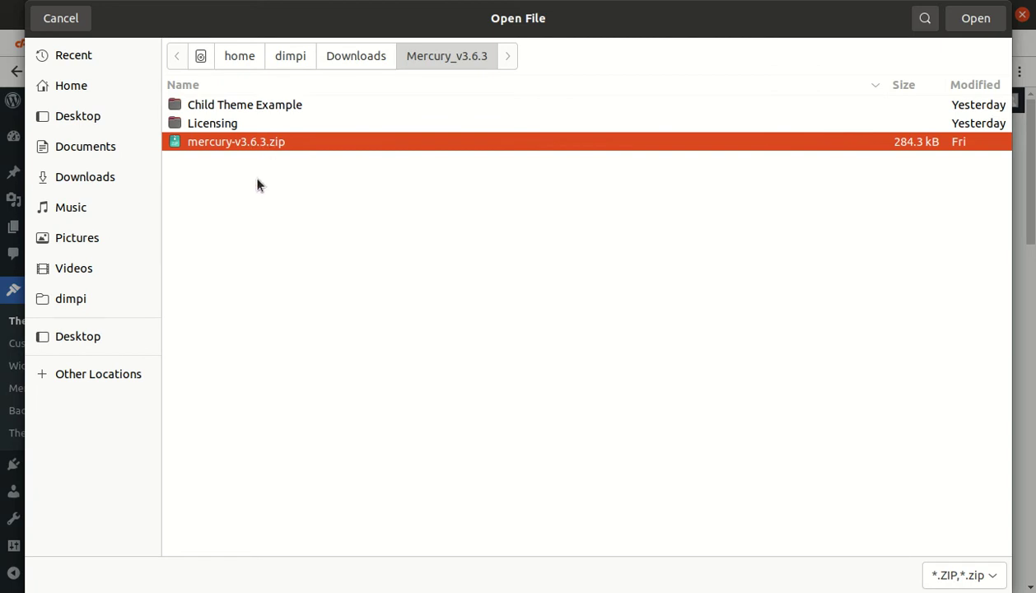
{"action": "left_click", "coordinate": [56, 18]}
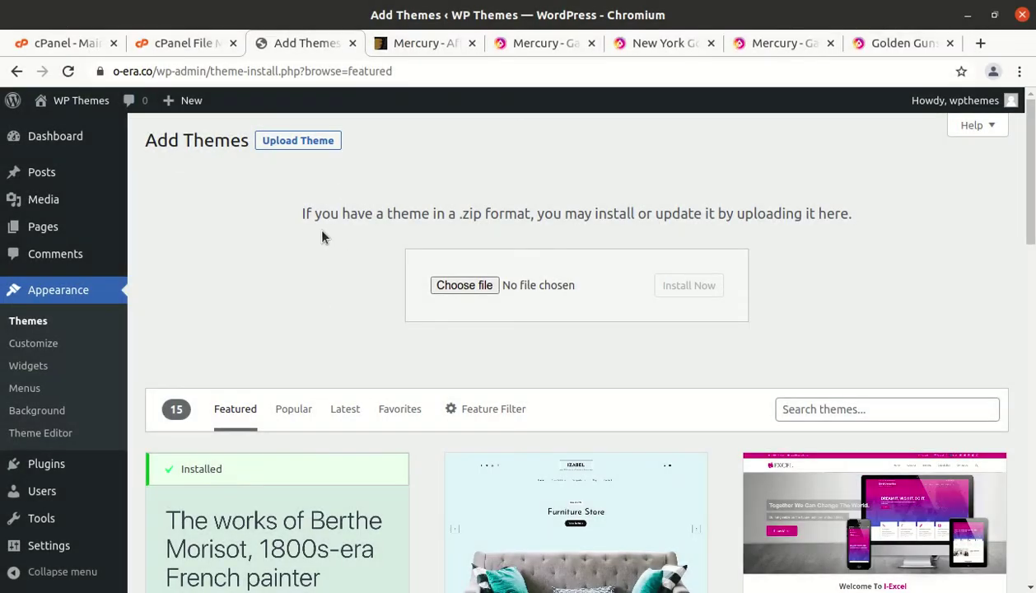
Switch to cPanel File Manager and upload mercury-v3.6.3.zip from the Mercury_v3.6.3 download folder into o-era.co/wp-content/themes
{"action": "left_click", "coordinate": [212, 44]}
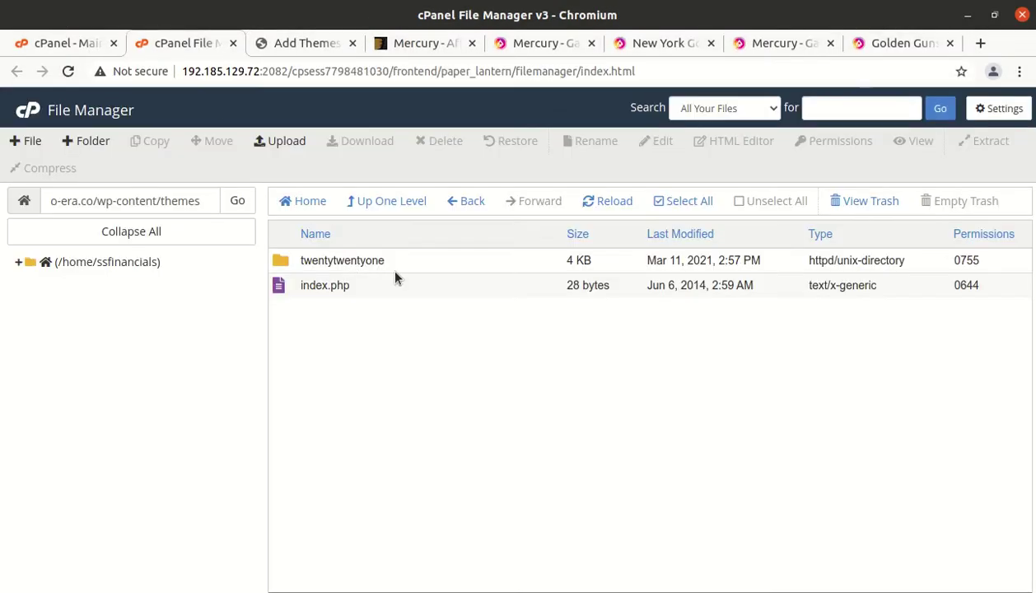
{"action": "left_click", "coordinate": [280, 141]}
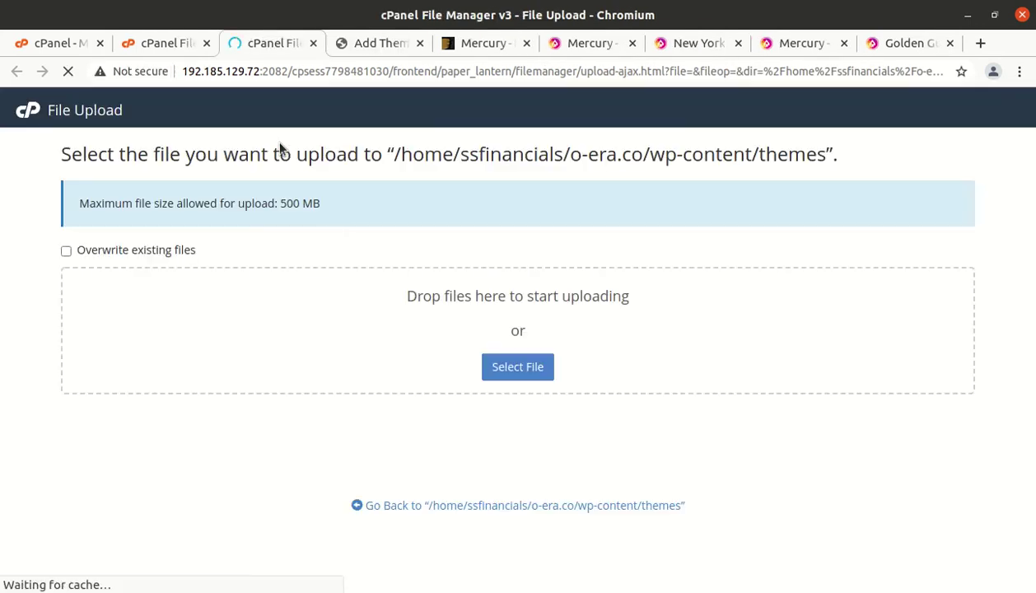
{"action": "left_click", "coordinate": [500, 373]}
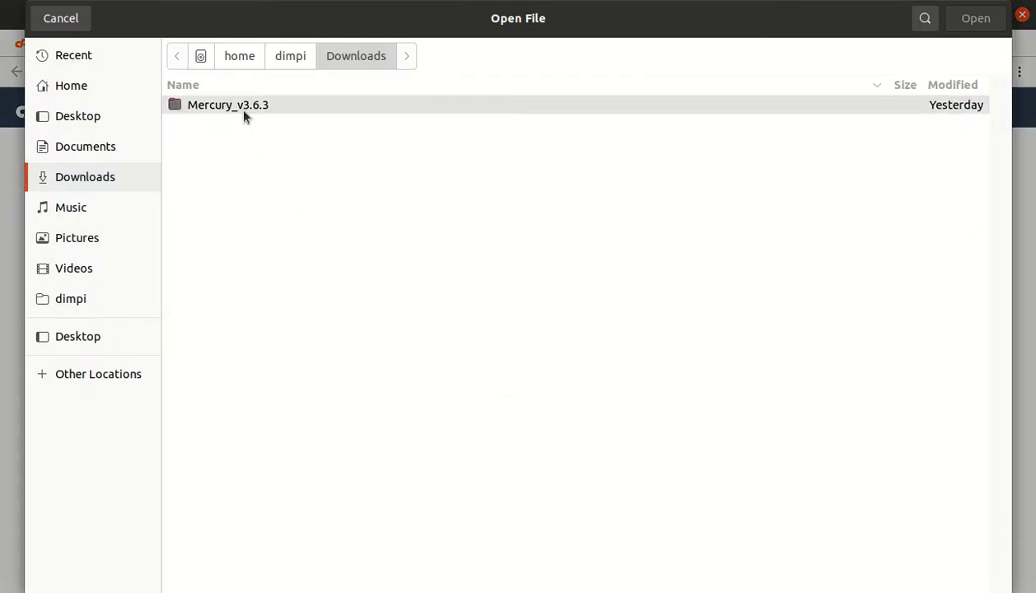
{"action": "double_click", "coordinate": [245, 113]}
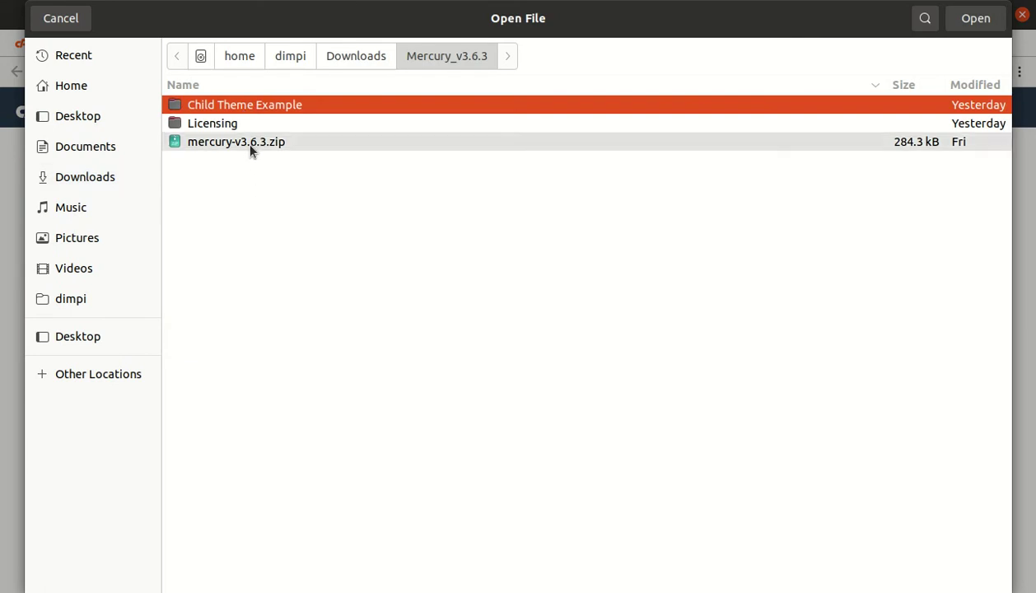
{"action": "left_click", "coordinate": [245, 141]}
{"action": "left_click", "coordinate": [973, 22]}
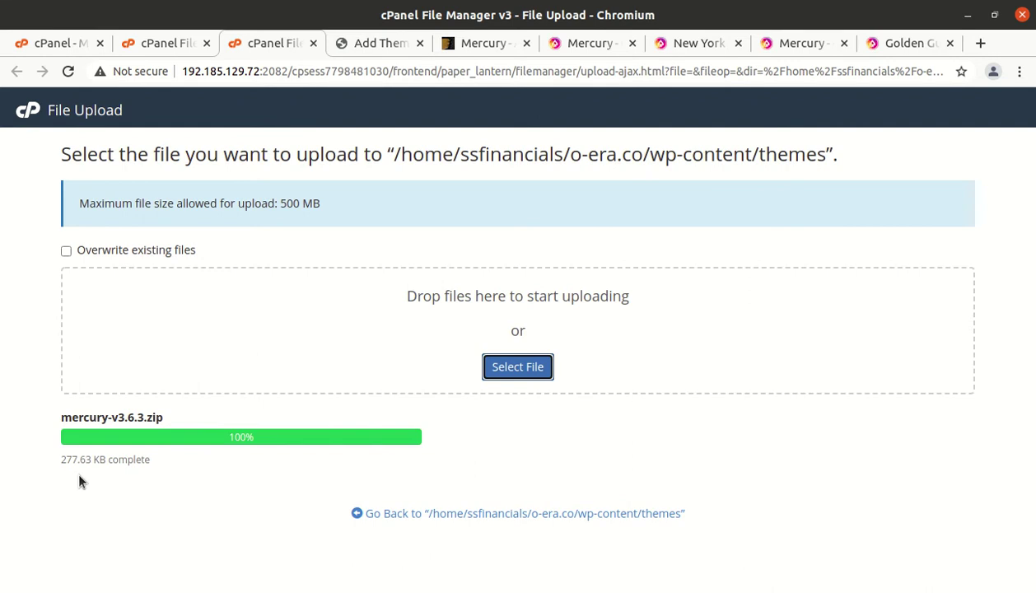
{"action": "left_click", "coordinate": [441, 516]}
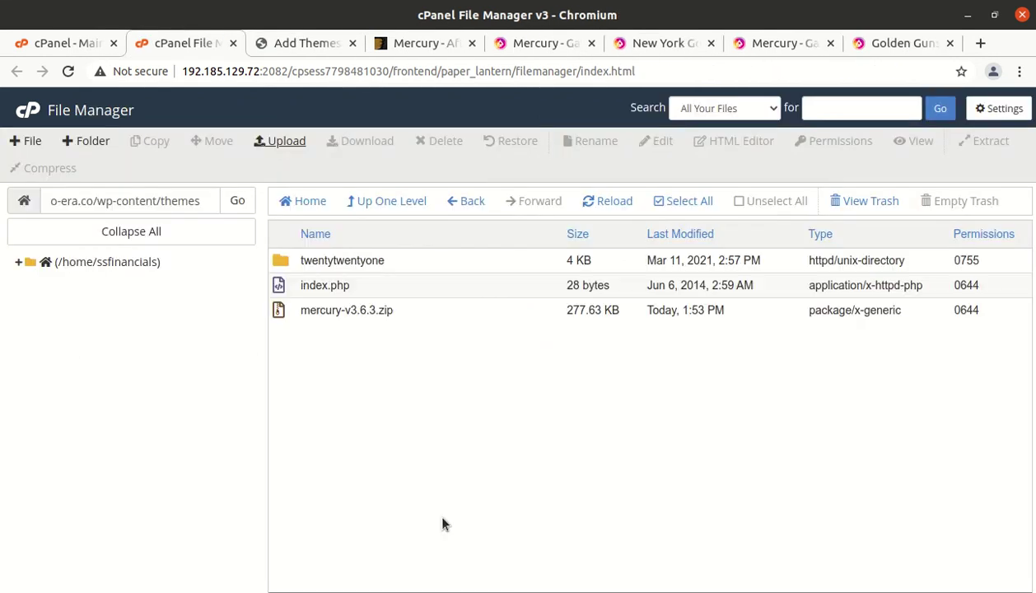
Extract mercury-v3.6.3.zip into /o-era.co/wp-content/themes and reload the file listing
{"action": "left_click", "coordinate": [443, 320]}
{"action": "right_click", "coordinate": [443, 319]}
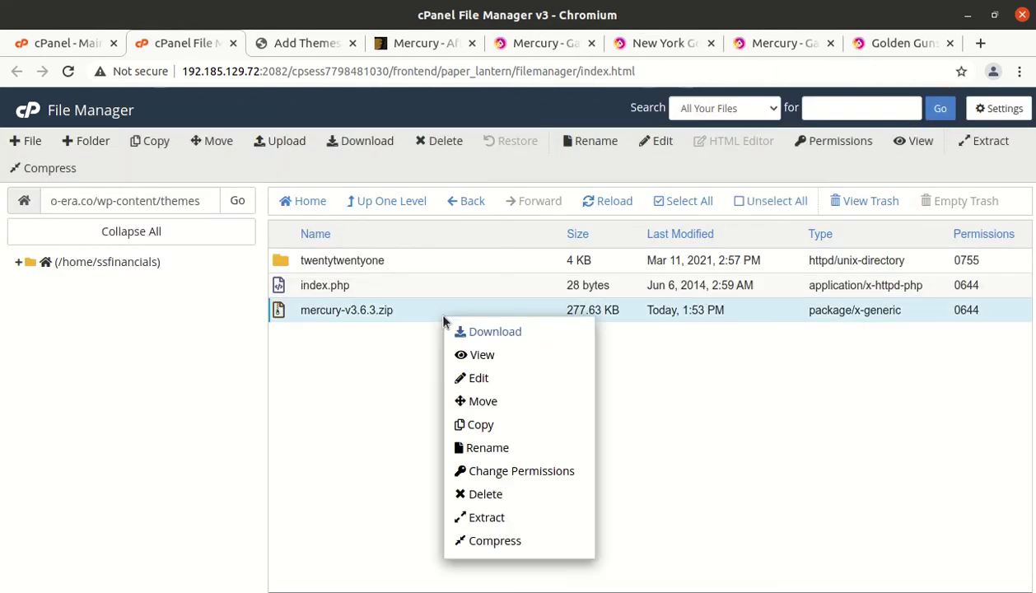
{"action": "left_click", "coordinate": [485, 520]}
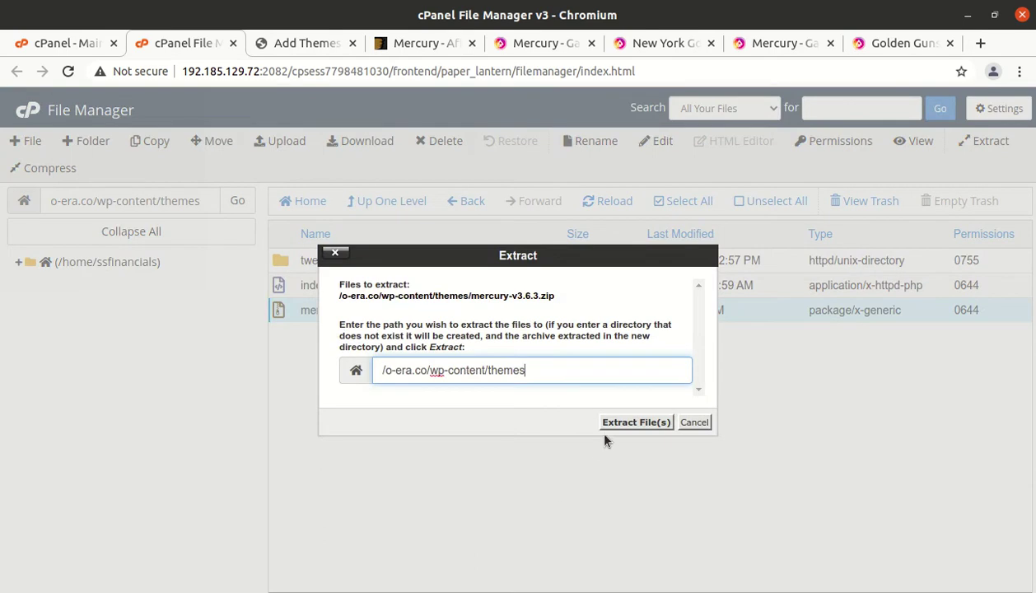
{"action": "left_click", "coordinate": [634, 421]}
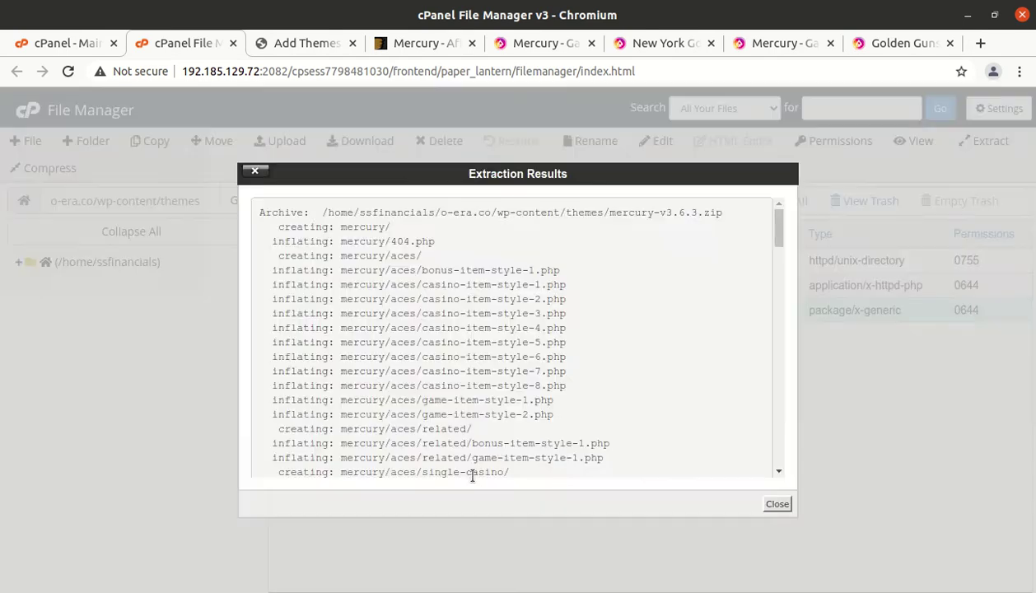
{"action": "left_click", "coordinate": [777, 506]}
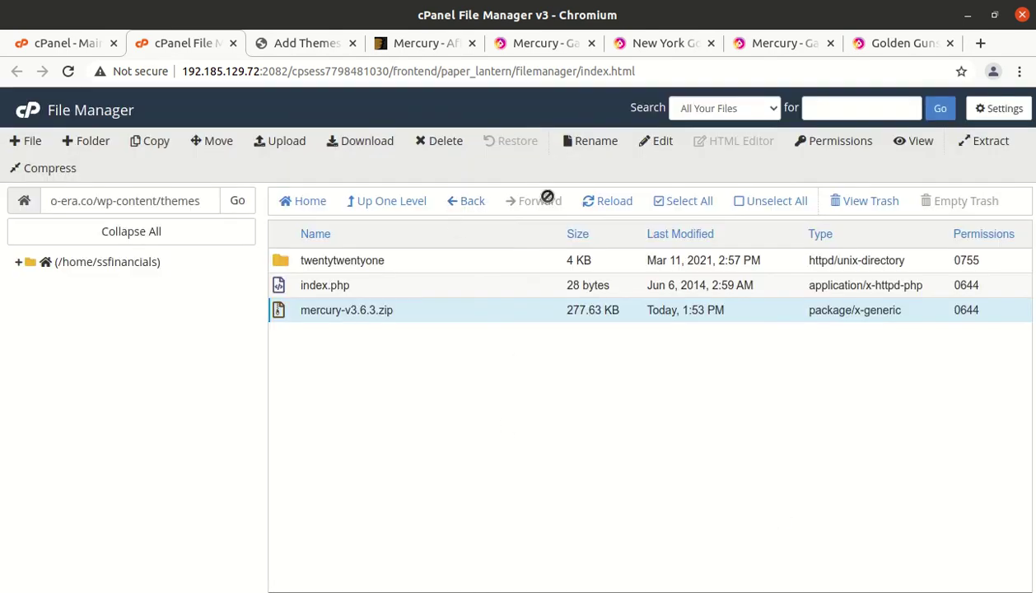
{"action": "left_click", "coordinate": [597, 206]}
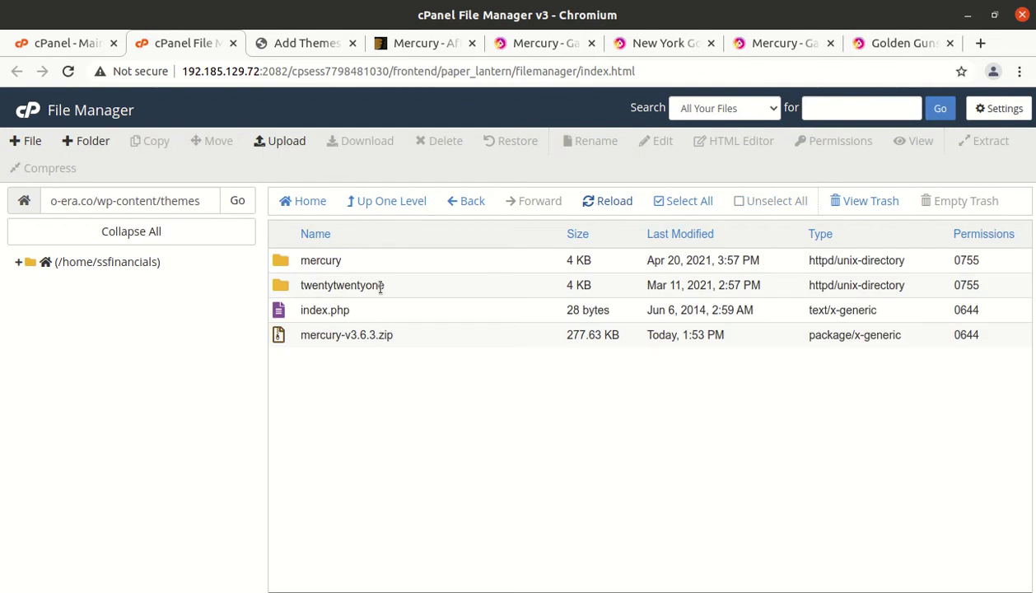
Examine the files and subfolders of the extracted mercury theme folder, and return to the themes directory
{"action": "double_click", "coordinate": [380, 267]}
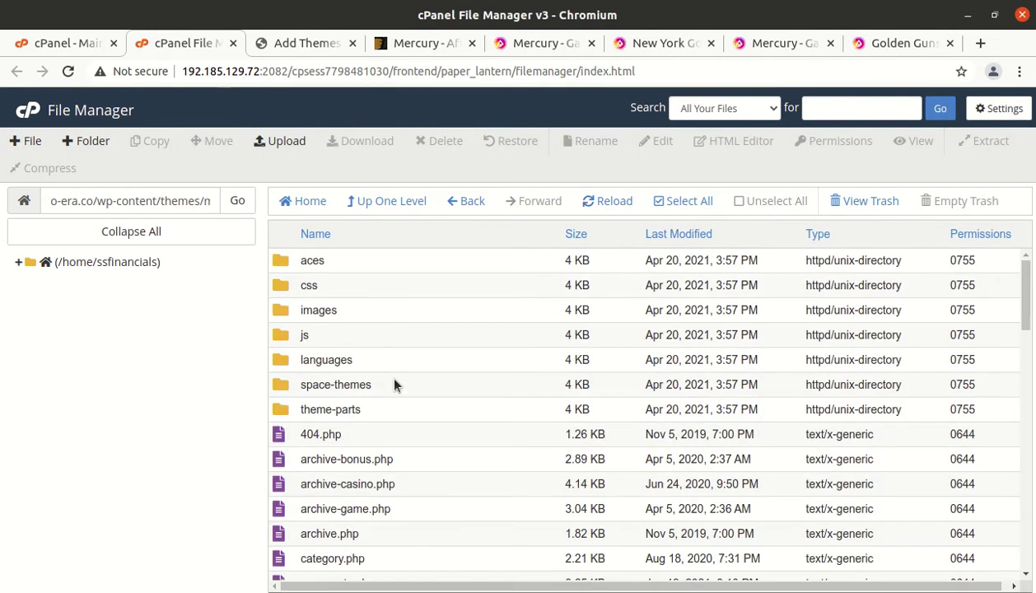
{"action": "scroll", "coordinate": [392, 380], "scroll_direction": "down", "scroll_amount": 2}
{"action": "scroll", "coordinate": [392, 380], "scroll_direction": "up", "scroll_amount": 2}
{"action": "left_click", "coordinate": [364, 203]}
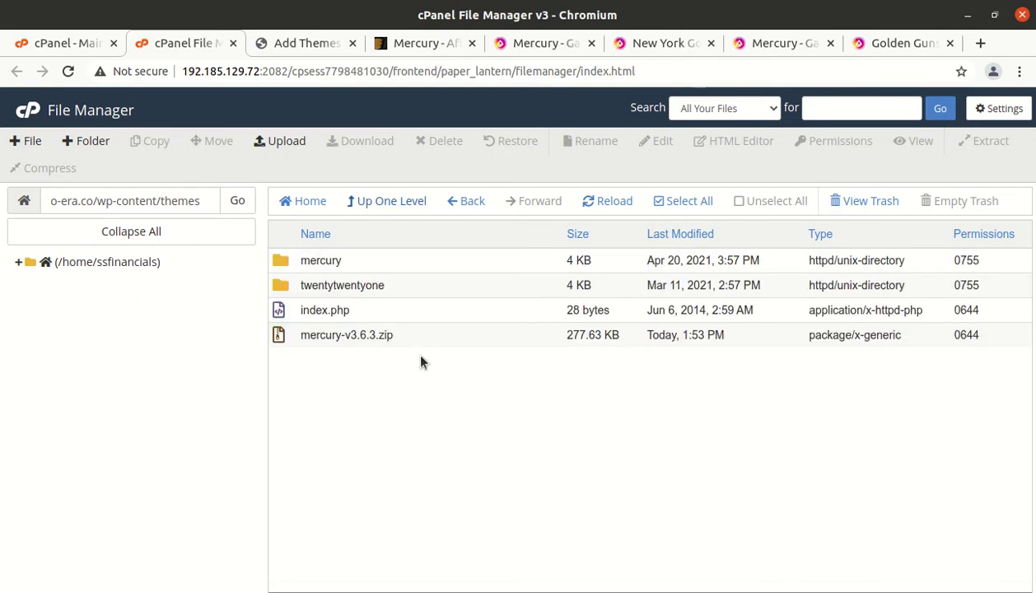
Permanently delete the mercury-v3.6.3.zip archive from the themes directory, skipping the trash
{"action": "left_click", "coordinate": [422, 345]}
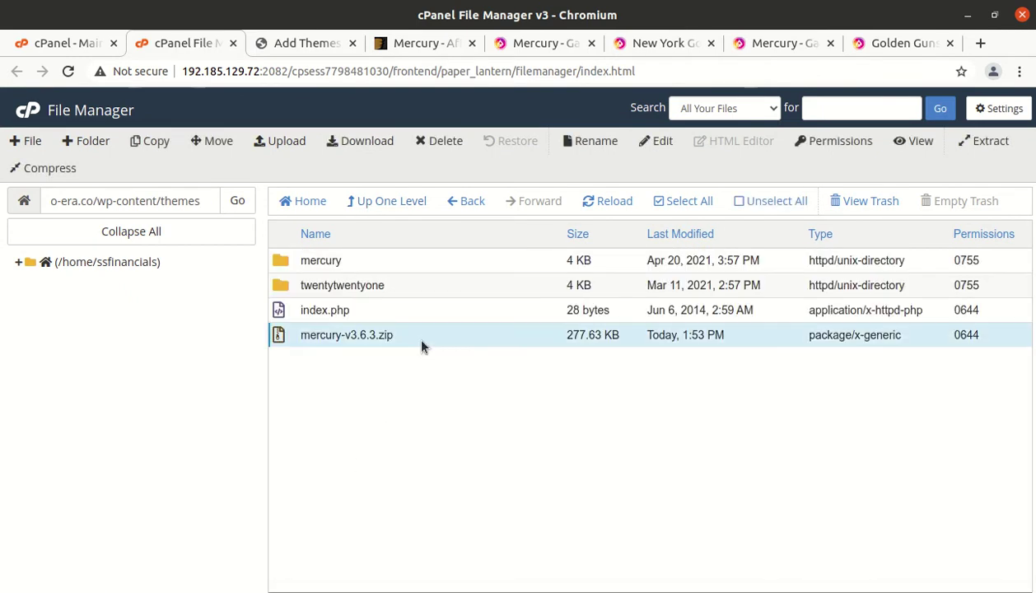
{"action": "left_click", "coordinate": [445, 141]}
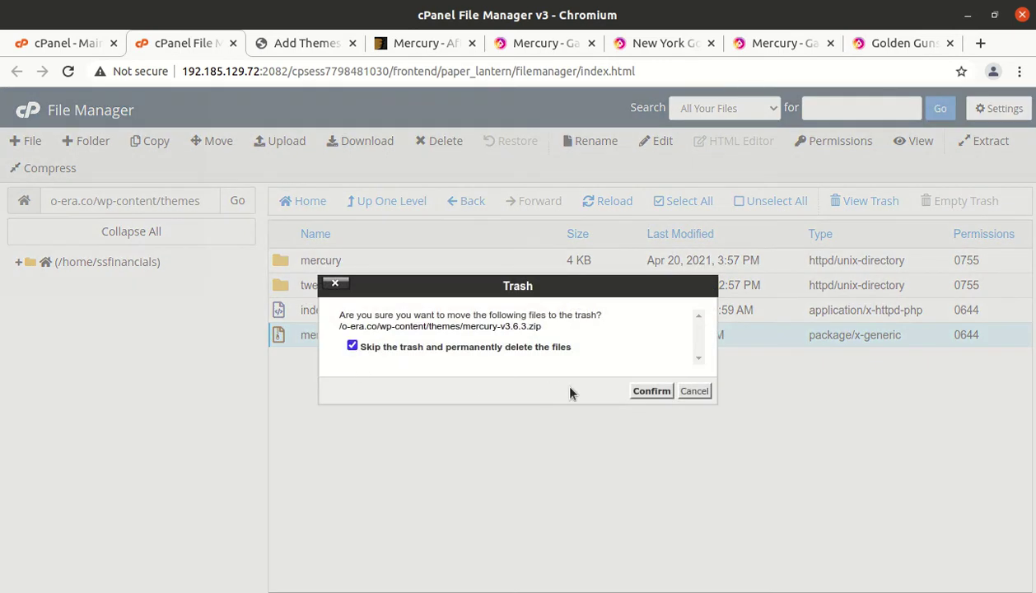
{"action": "left_click", "coordinate": [648, 392]}
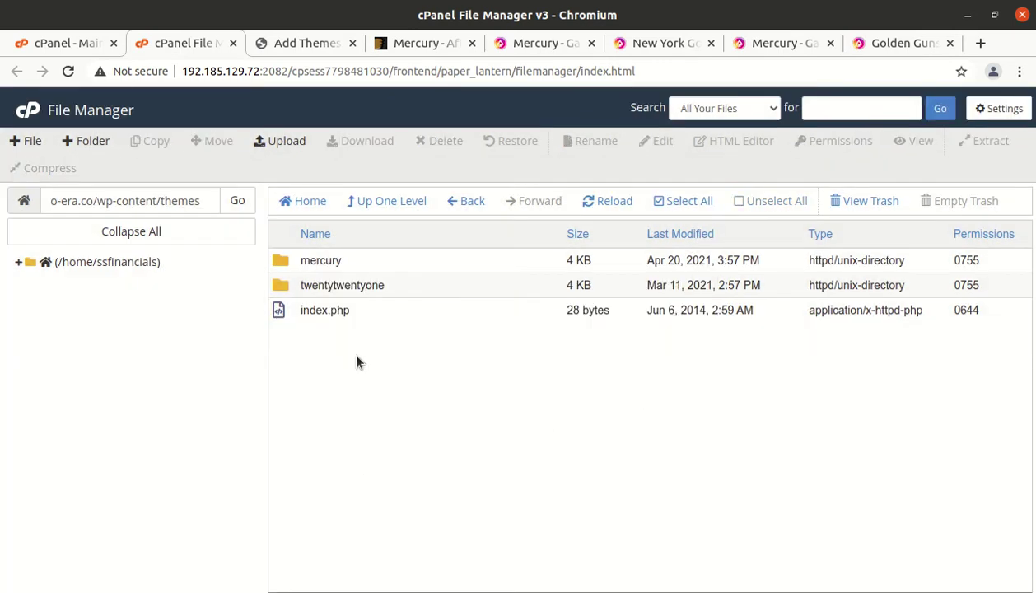
Switch to the WordPress admin, open the Mercury theme's details among the installed themes, and activate it
{"action": "left_click", "coordinate": [304, 43]}
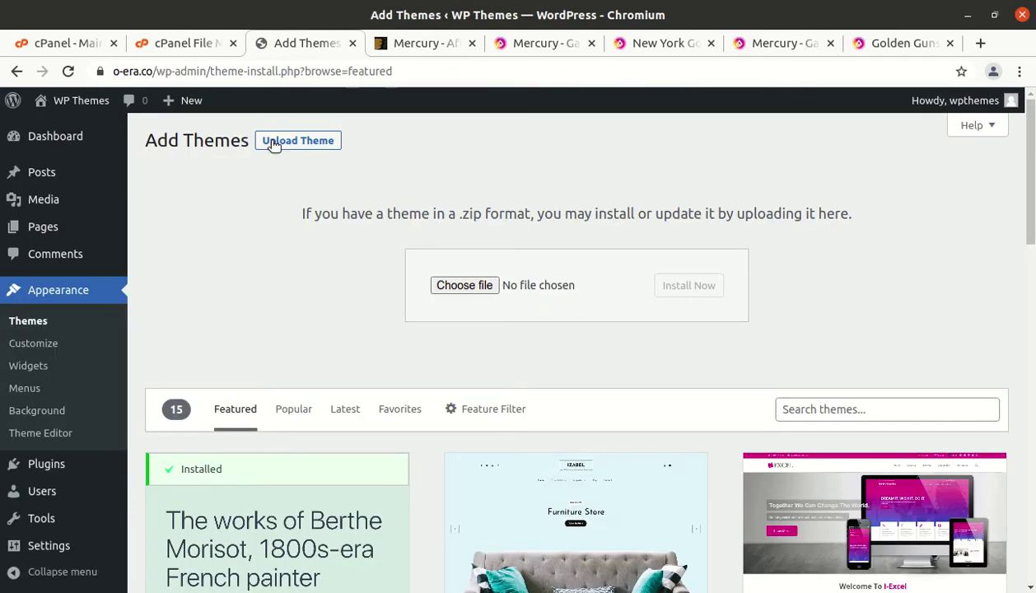
{"action": "left_click", "coordinate": [27, 326]}
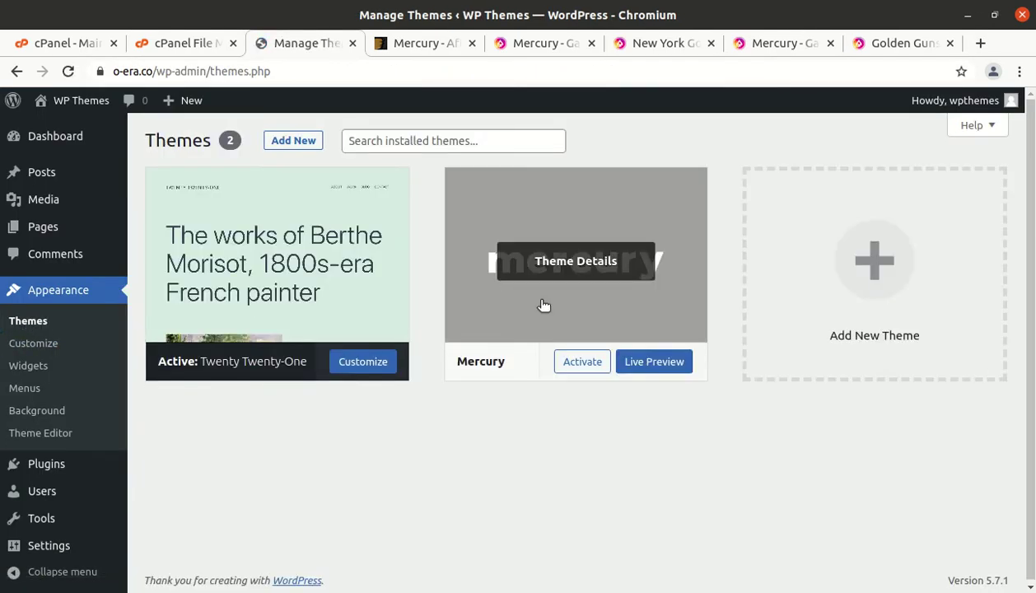
{"action": "left_click", "coordinate": [549, 263]}
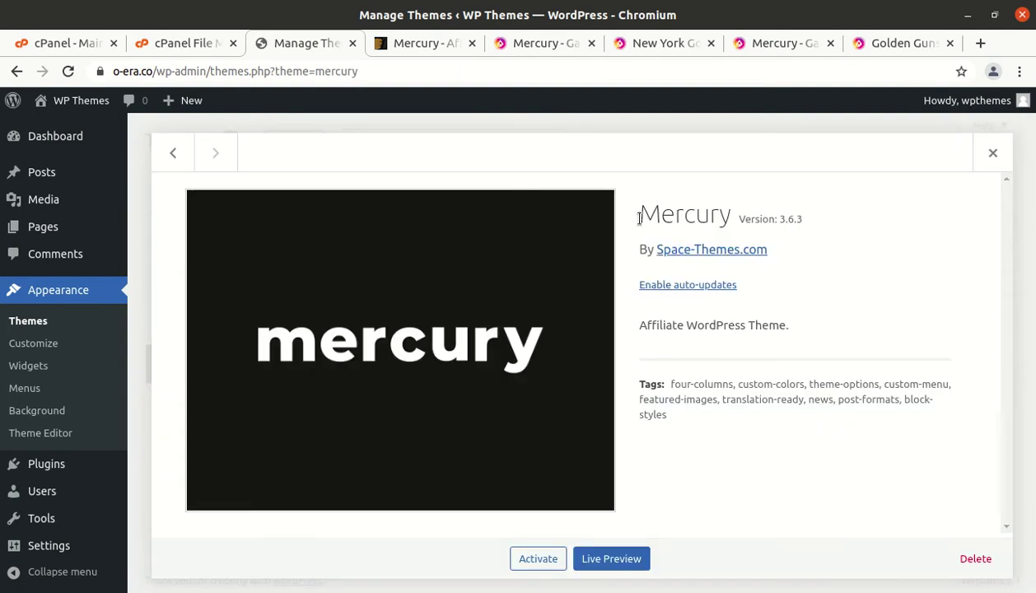
{"action": "left_click_drag", "start_coordinate": [628, 215], "coordinate": [731, 215]}
{"action": "left_click", "coordinate": [865, 233]}
{"action": "left_click_drag", "start_coordinate": [740, 256], "coordinate": [662, 250]}
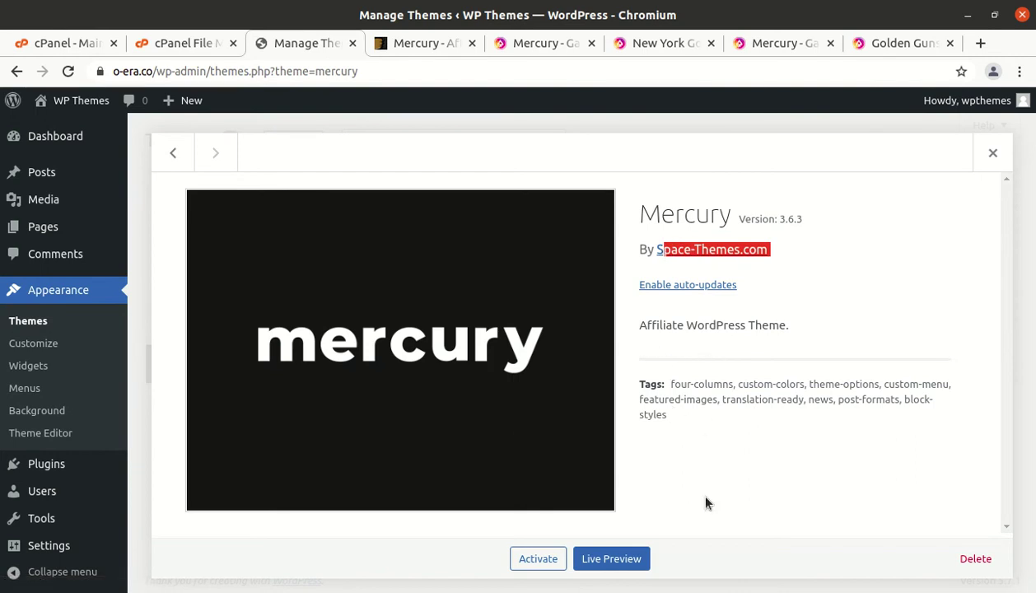
{"action": "left_click", "coordinate": [518, 562]}
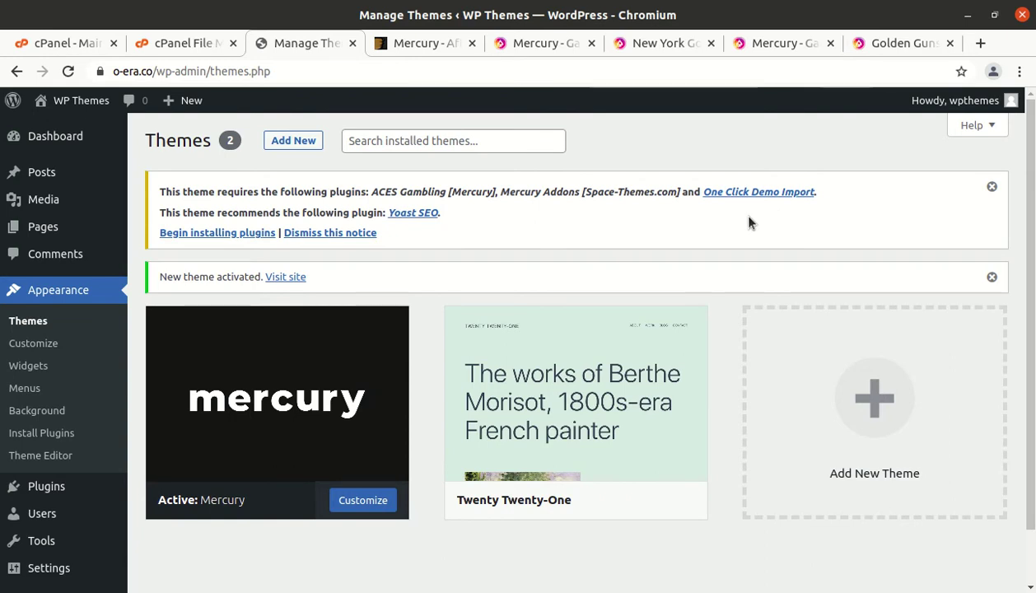
Bulk-install the theme's plugins: ACES Gambling, Mercury Addons, One Click Demo Import and Yoast SEO
{"action": "left_click", "coordinate": [219, 234]}
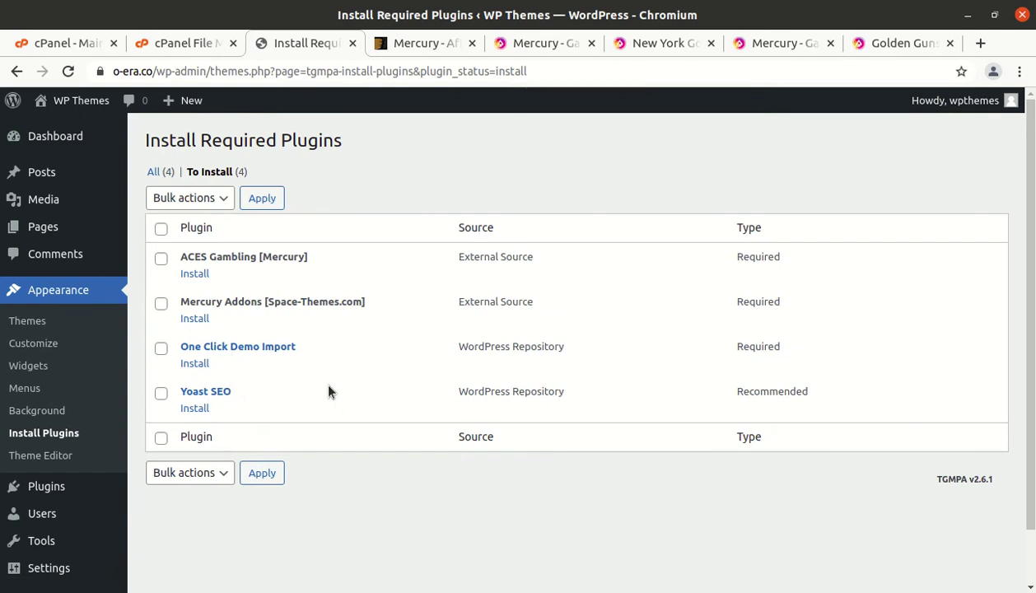
{"action": "left_click", "coordinate": [161, 231]}
{"action": "left_click", "coordinate": [205, 206]}
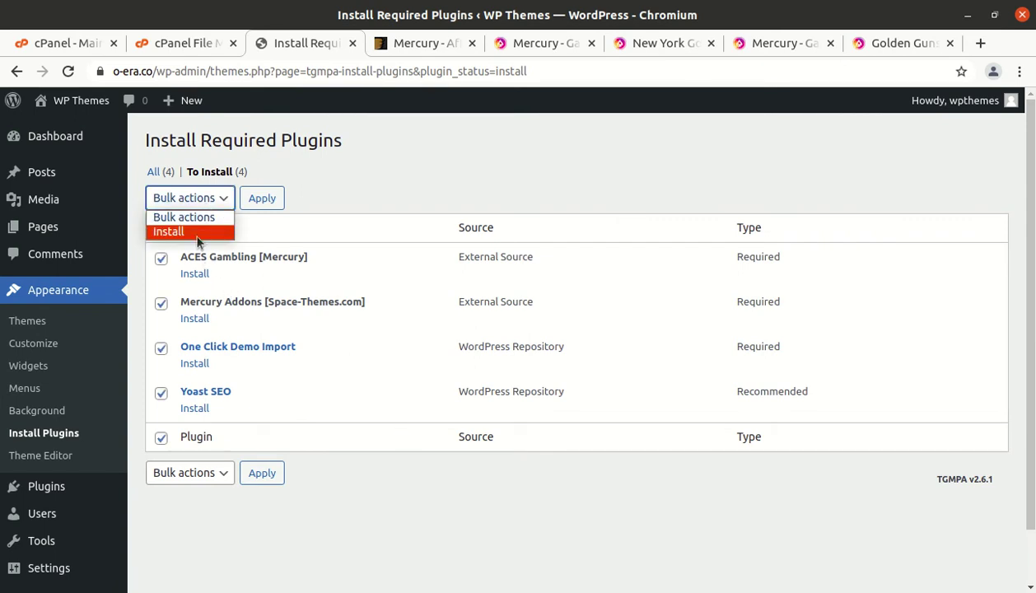
{"action": "left_click", "coordinate": [196, 234]}
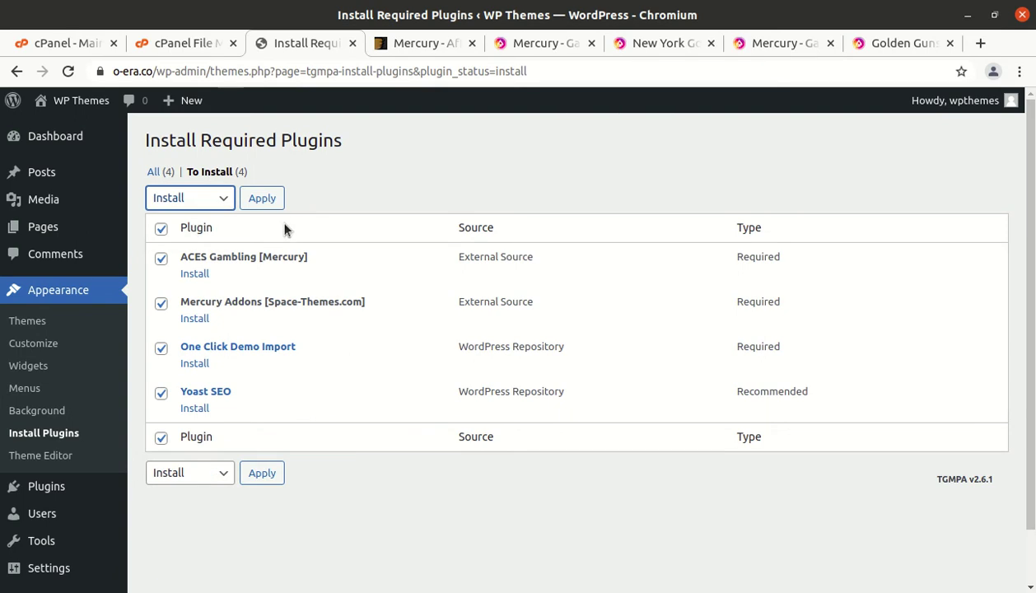
{"action": "left_click", "coordinate": [266, 205]}
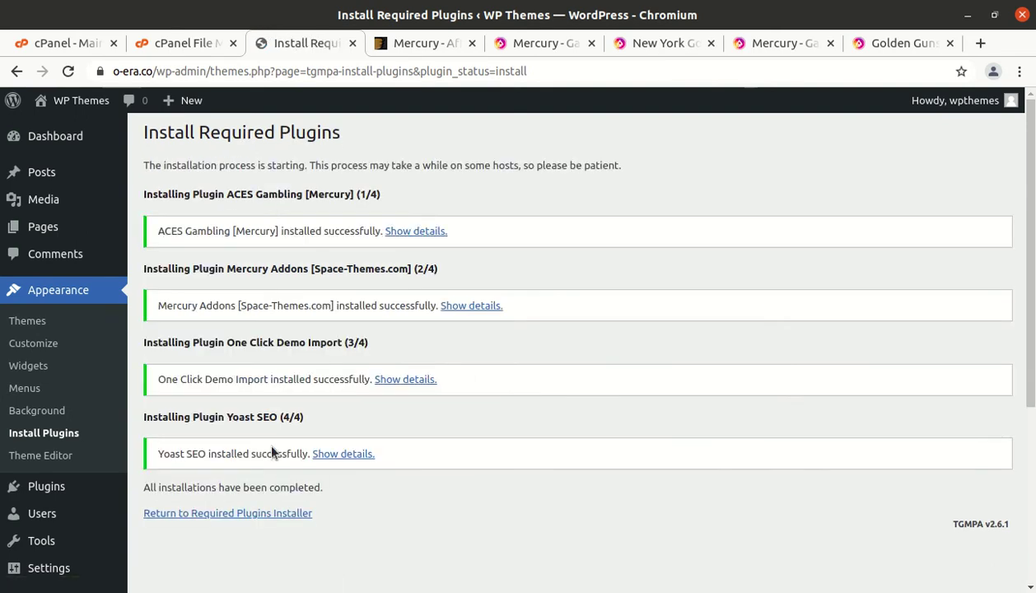
Return to the required plugins installer and bulk-activate all four installed plugins
{"action": "left_click", "coordinate": [235, 516]}
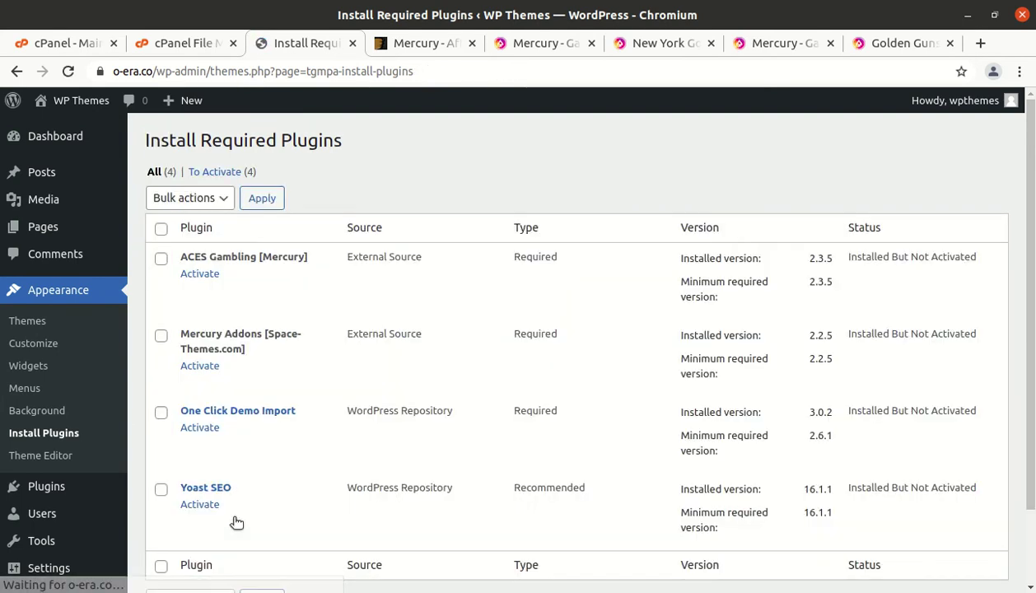
{"action": "left_click", "coordinate": [161, 228]}
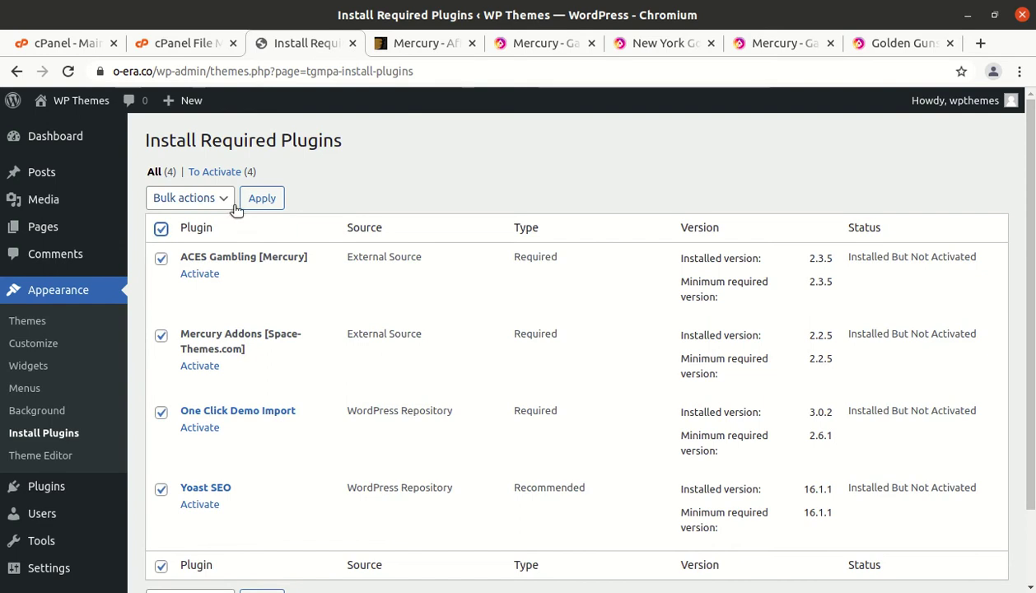
{"action": "left_click", "coordinate": [222, 199]}
{"action": "left_click", "coordinate": [188, 260]}
{"action": "left_click", "coordinate": [260, 198]}
{"action": "scroll", "coordinate": [562, 242], "scroll_direction": "down", "scroll_amount": 2}
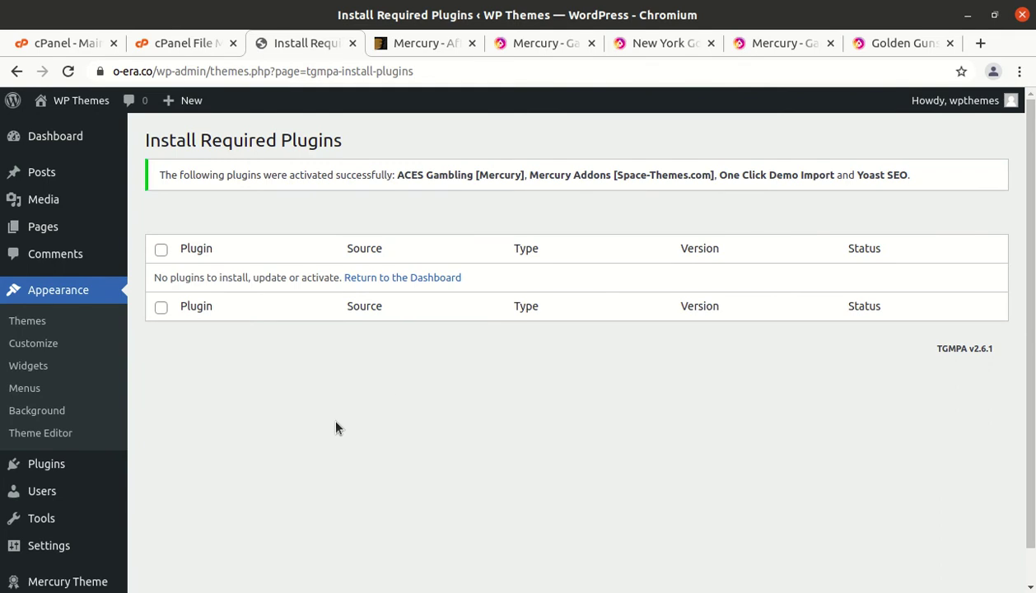
Open the site's front end in a new tab and compare its look with the Mercury demo pages
{"action": "mouse_move", "coordinate": [81, 99]}
{"action": "middle_click", "coordinate": [43, 129]}
{"action": "left_click", "coordinate": [369, 48]}
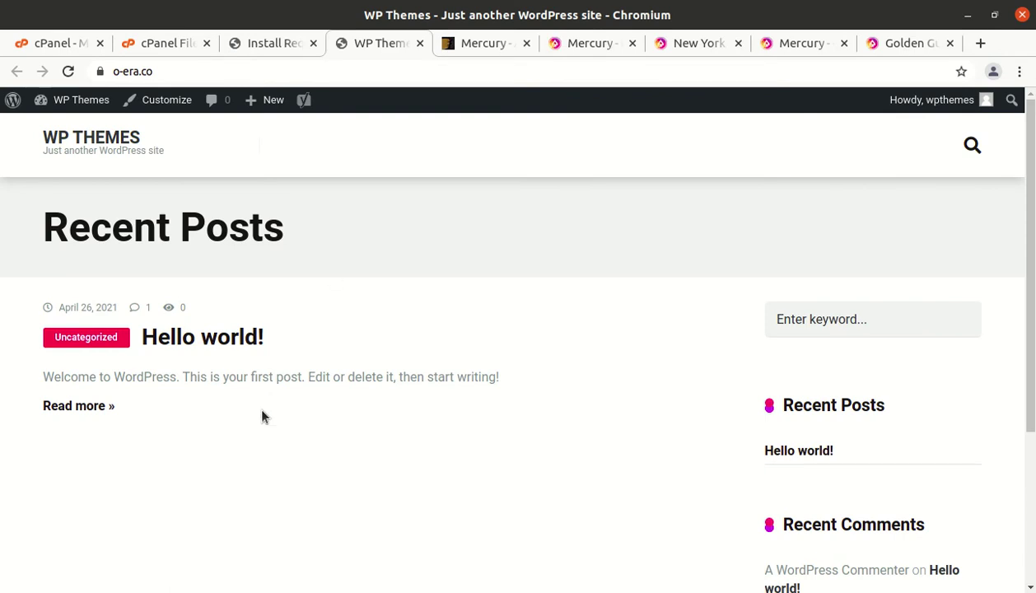
{"action": "scroll", "coordinate": [260, 404], "scroll_direction": "down", "scroll_amount": 5}
{"action": "scroll", "coordinate": [262, 419], "scroll_direction": "up", "scroll_amount": 5}
{"action": "left_click", "coordinate": [570, 46]}
{"action": "left_click", "coordinate": [671, 48]}
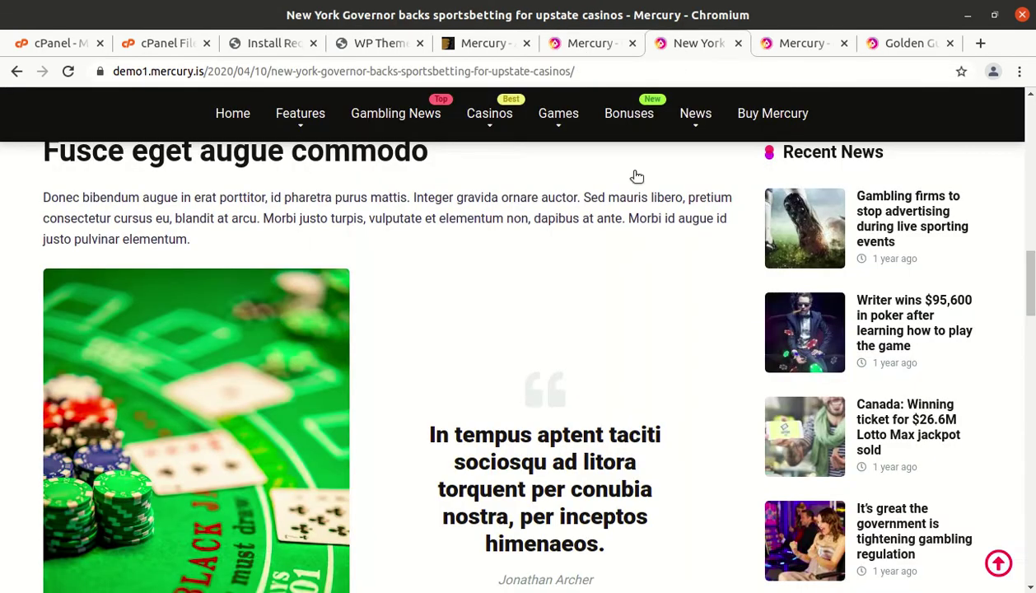
{"action": "scroll", "coordinate": [476, 383], "scroll_direction": "up", "scroll_amount": 15}
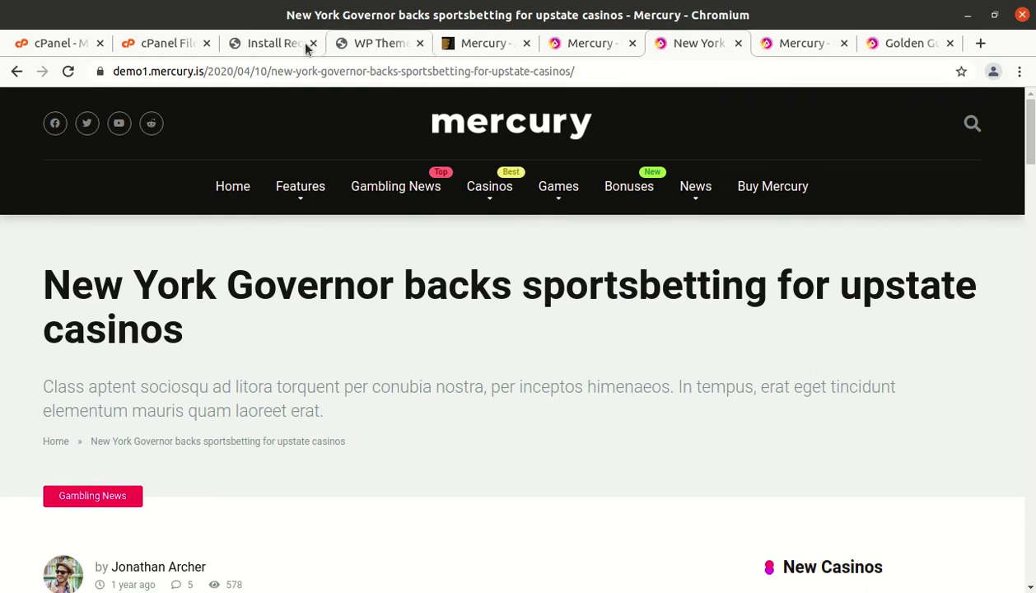
Return to the WordPress admin tab, reload it, and load the dashboard at o-era.co/wp-admin/
{"action": "left_click", "coordinate": [277, 46]}
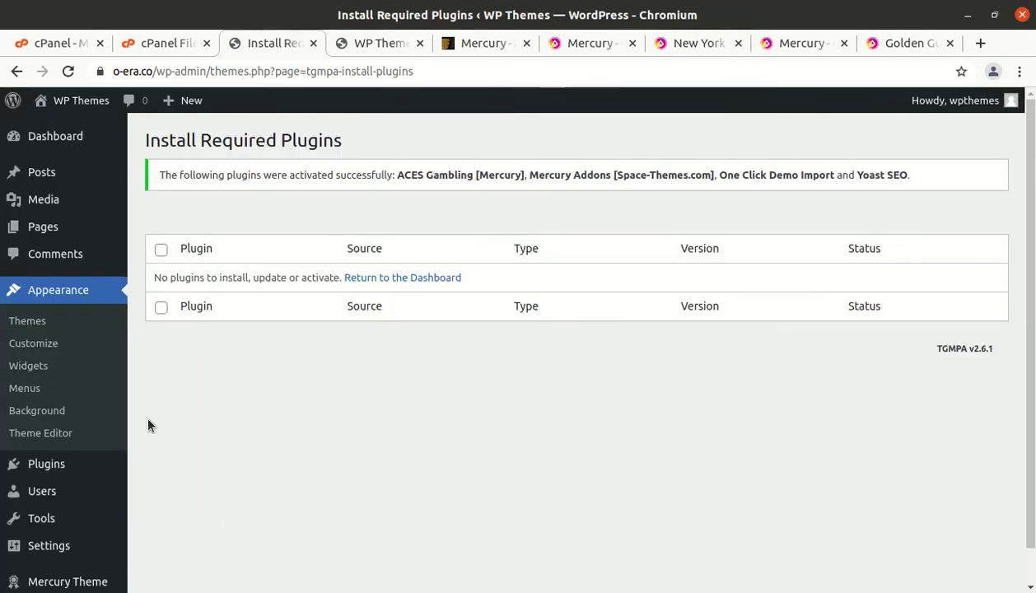
{"action": "mouse_move", "coordinate": [59, 457]}
{"action": "scroll", "coordinate": [62, 470], "scroll_direction": "down", "scroll_amount": 1}
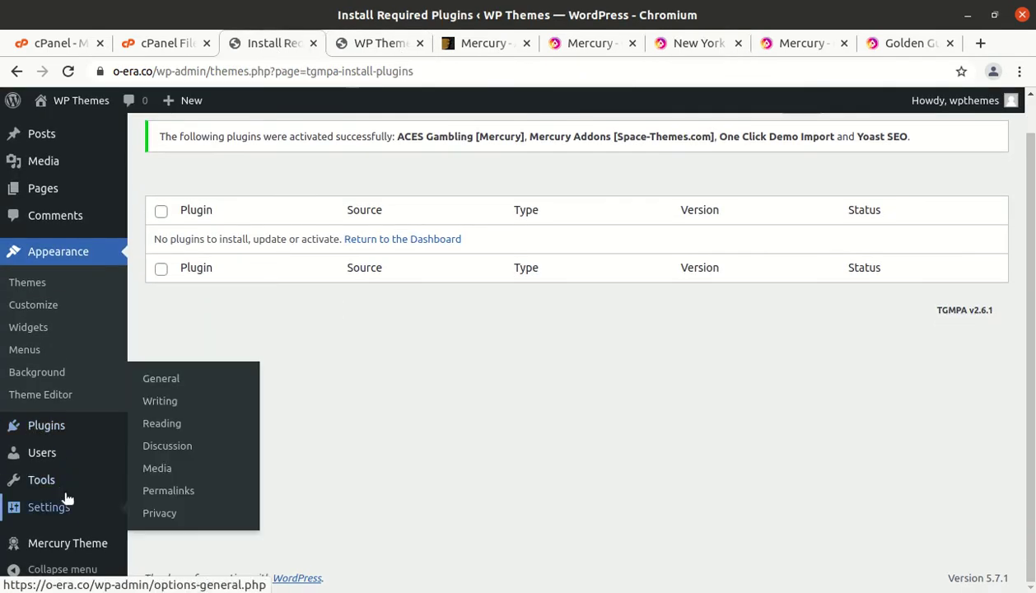
{"action": "scroll", "coordinate": [68, 403], "scroll_direction": "up", "scroll_amount": 1}
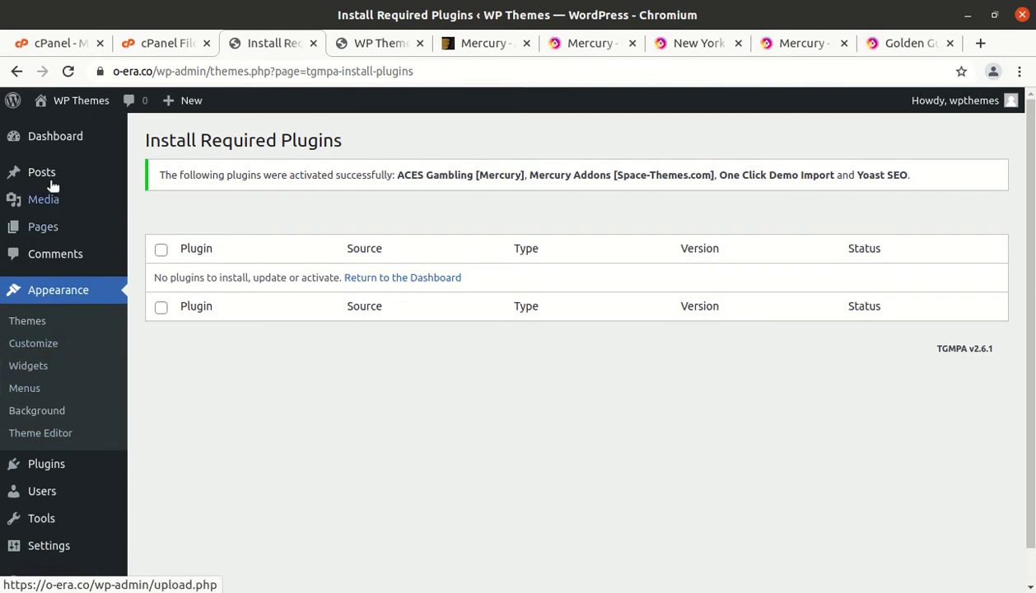
{"action": "left_click", "coordinate": [65, 72]}
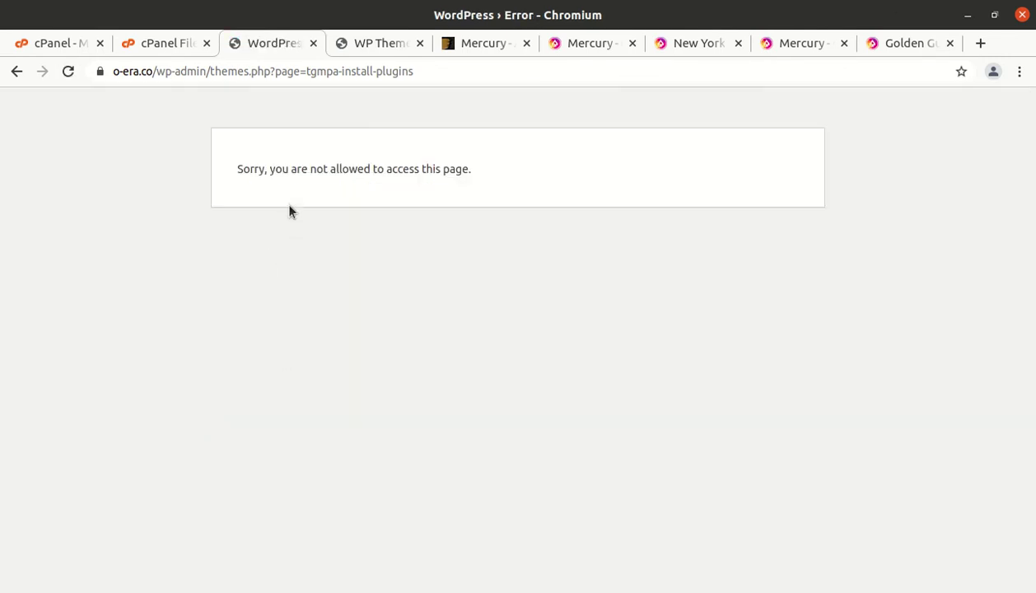
{"action": "left_click_drag", "start_coordinate": [206, 71], "coordinate": [612, 75]}
{"action": "key", "text": "BackSpace"}
{"action": "key", "text": "Return"}
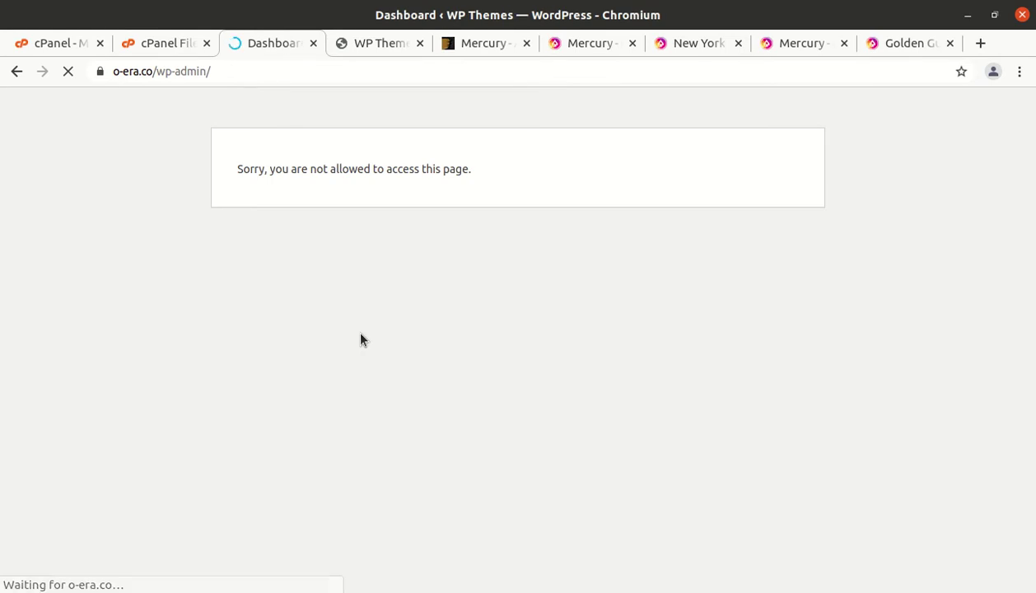
Open the Import Demo Data page and look through the available Mercury demos
{"action": "scroll", "coordinate": [70, 455], "scroll_direction": "down", "scroll_amount": 2}
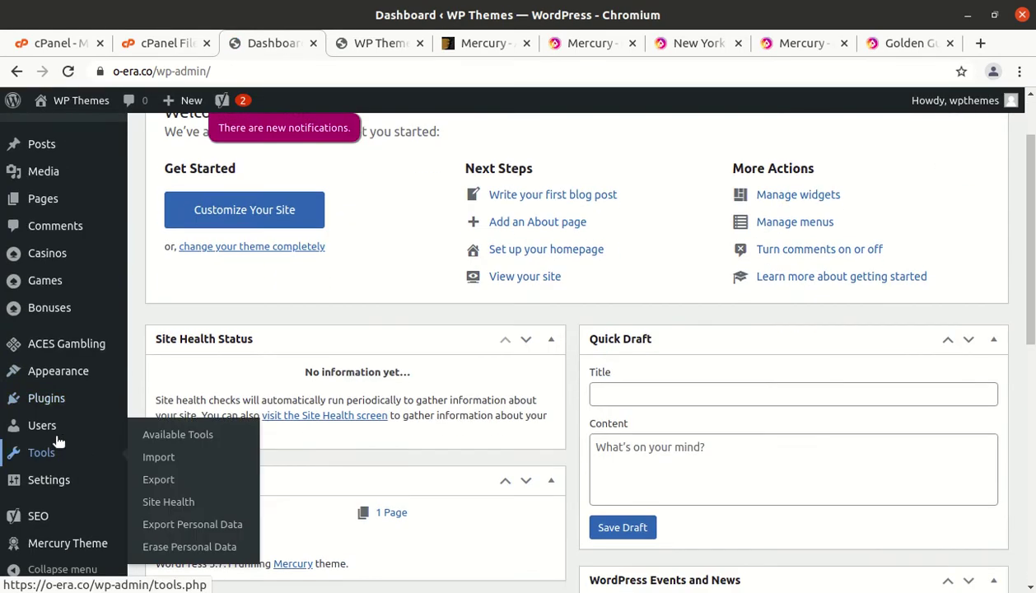
{"action": "mouse_move", "coordinate": [57, 378]}
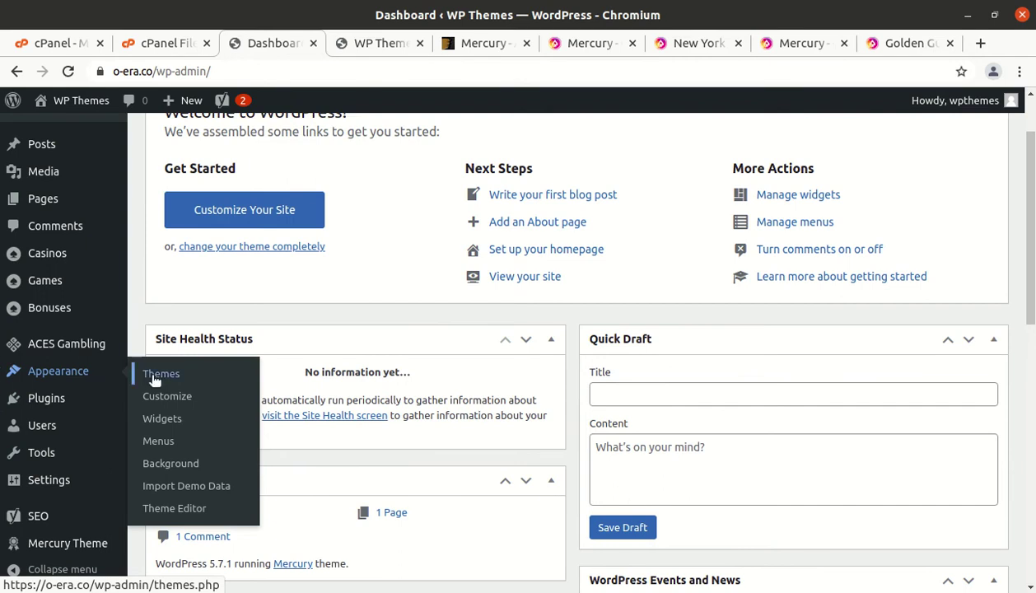
{"action": "left_click", "coordinate": [175, 490]}
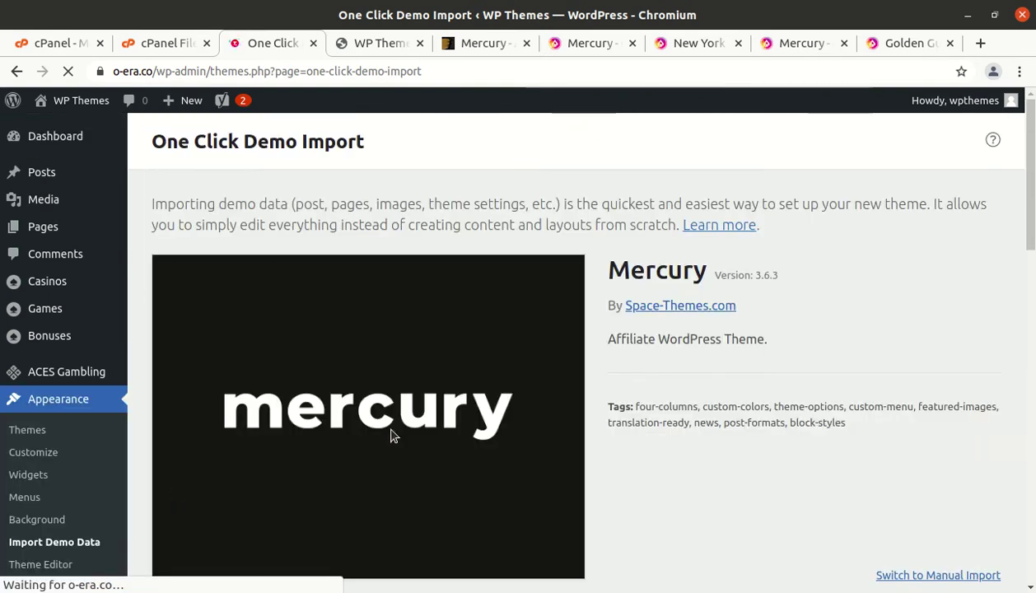
{"action": "scroll", "coordinate": [387, 428], "scroll_direction": "down", "scroll_amount": 5}
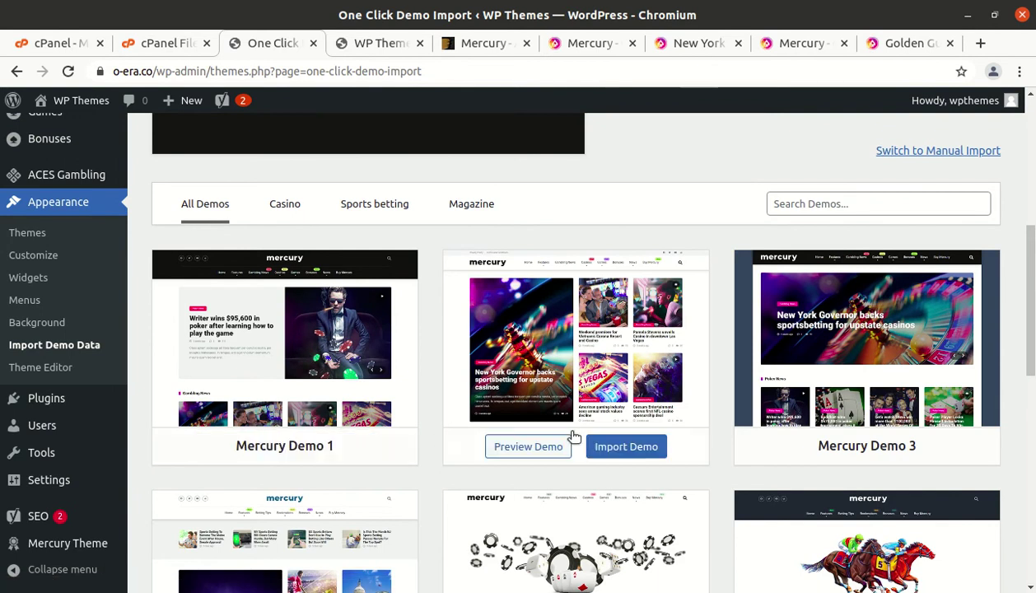
{"action": "scroll", "coordinate": [494, 436], "scroll_direction": "down", "scroll_amount": 3}
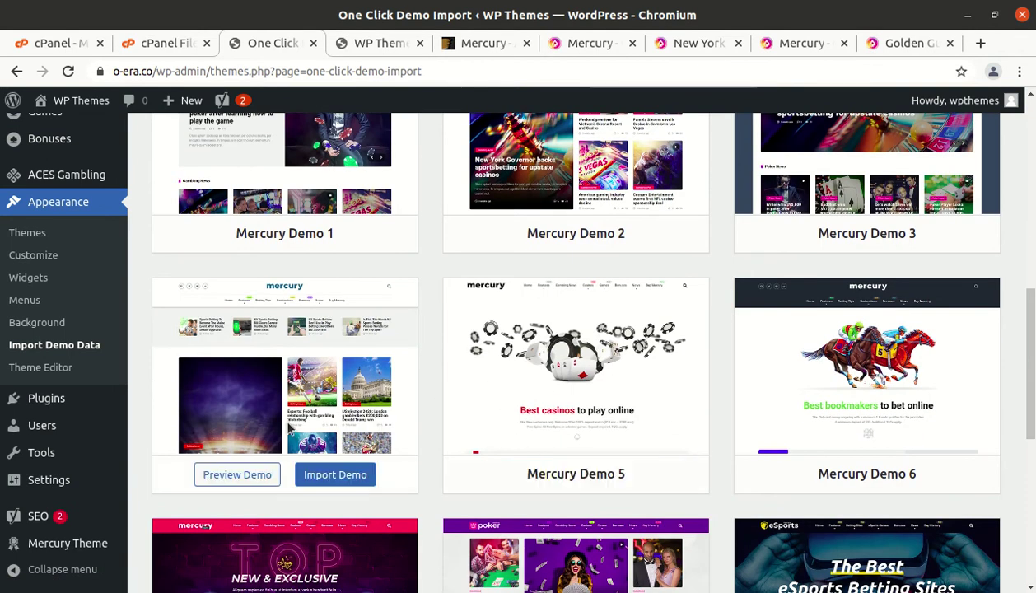
{"action": "scroll", "coordinate": [290, 427], "scroll_direction": "up", "scroll_amount": 1}
{"action": "scroll", "coordinate": [392, 451], "scroll_direction": "down", "scroll_amount": 5}
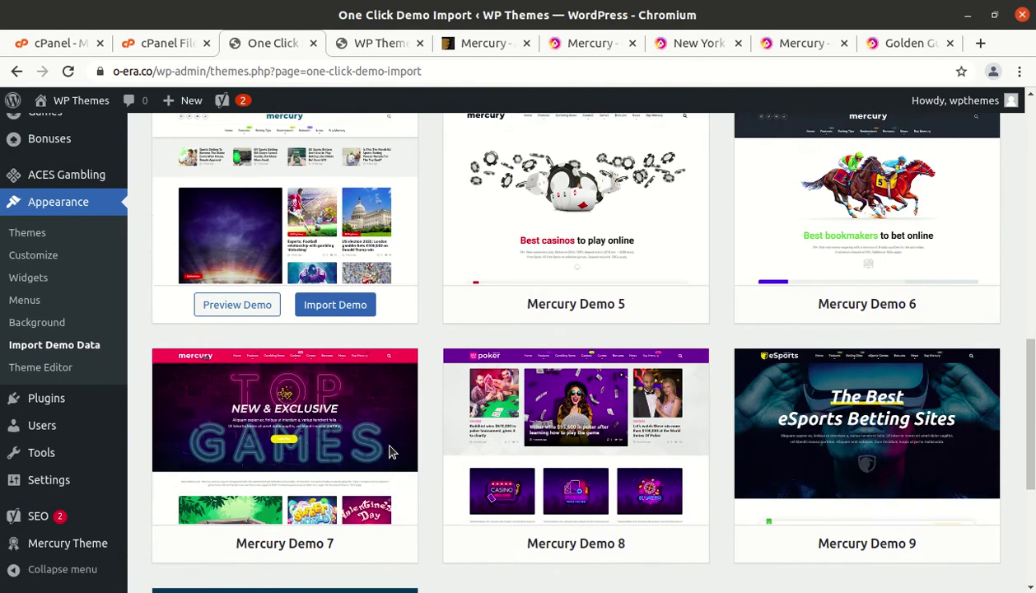
{"action": "scroll", "coordinate": [393, 451], "scroll_direction": "up", "scroll_amount": 3}
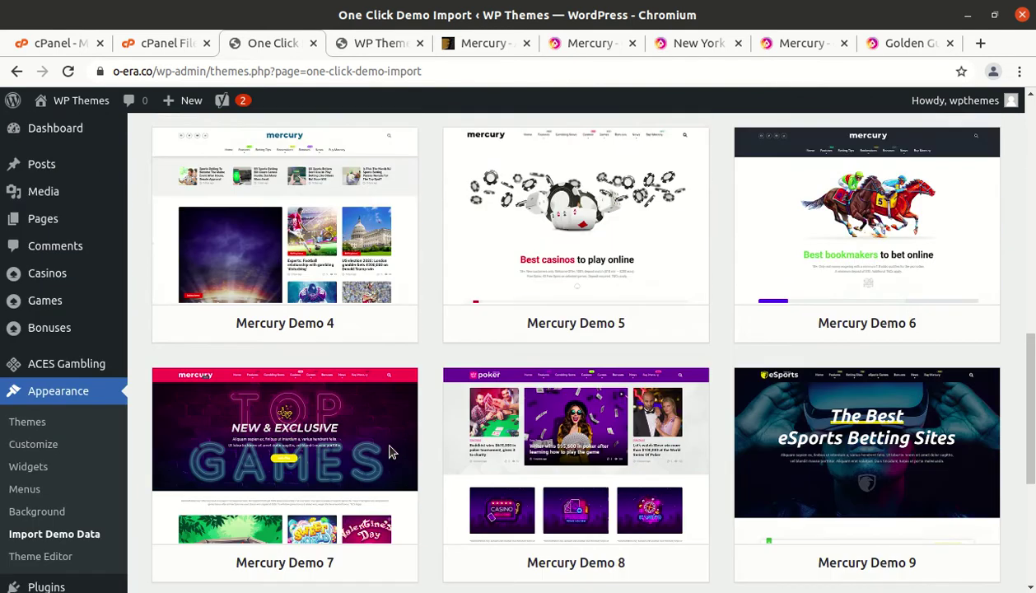
{"action": "scroll", "coordinate": [393, 451], "scroll_direction": "down", "scroll_amount": 5}
{"action": "scroll", "coordinate": [390, 453], "scroll_direction": "up", "scroll_amount": 8}
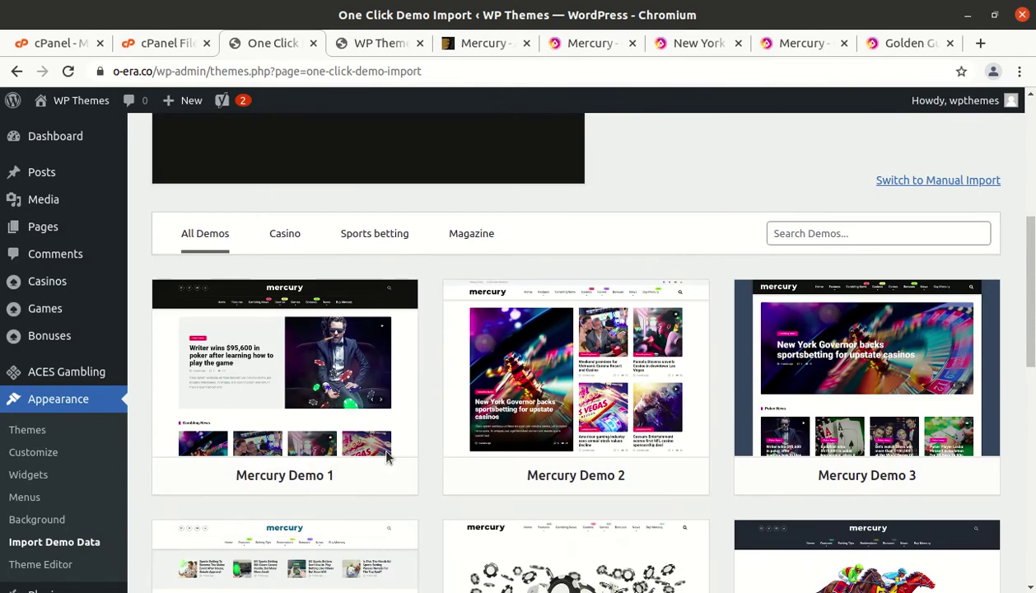
Start importing Mercury Demo 1, leaving the recommended WPForms and MonsterInsights plugins unselected
{"action": "mouse_move", "coordinate": [337, 449]}
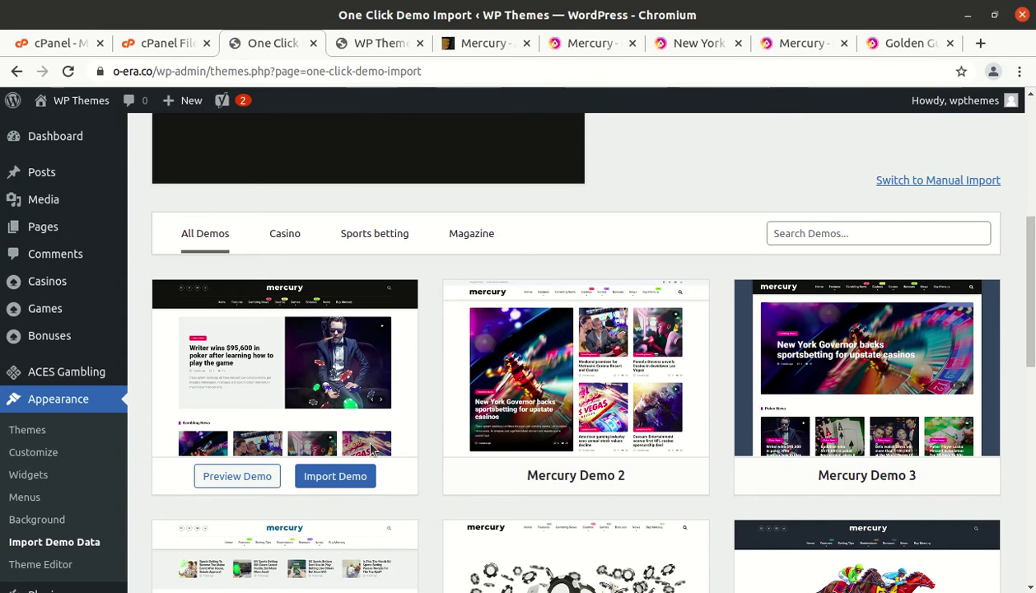
{"action": "scroll", "coordinate": [366, 427], "scroll_direction": "down", "scroll_amount": 3}
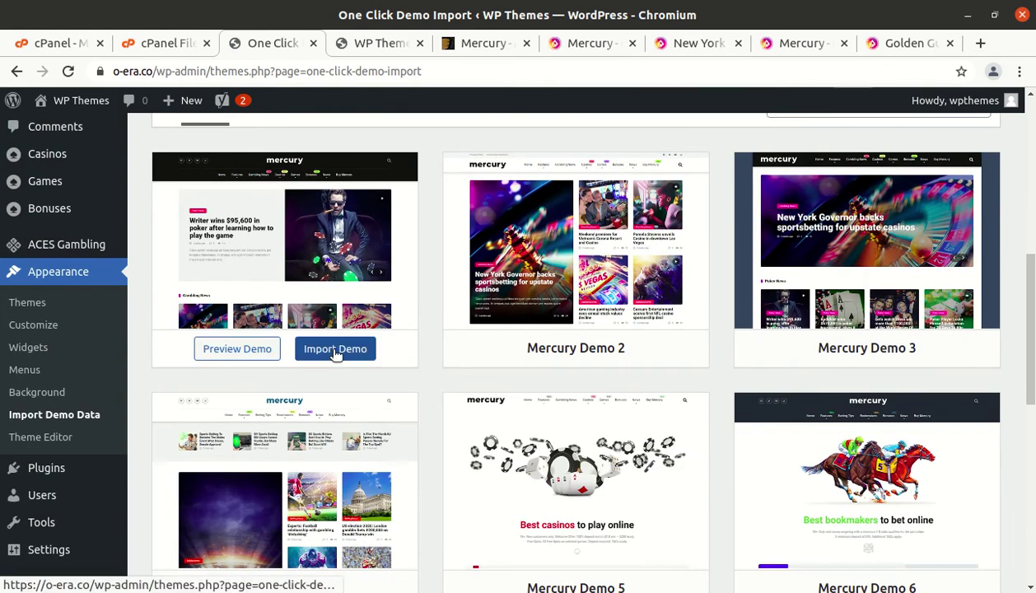
{"action": "left_click", "coordinate": [334, 351]}
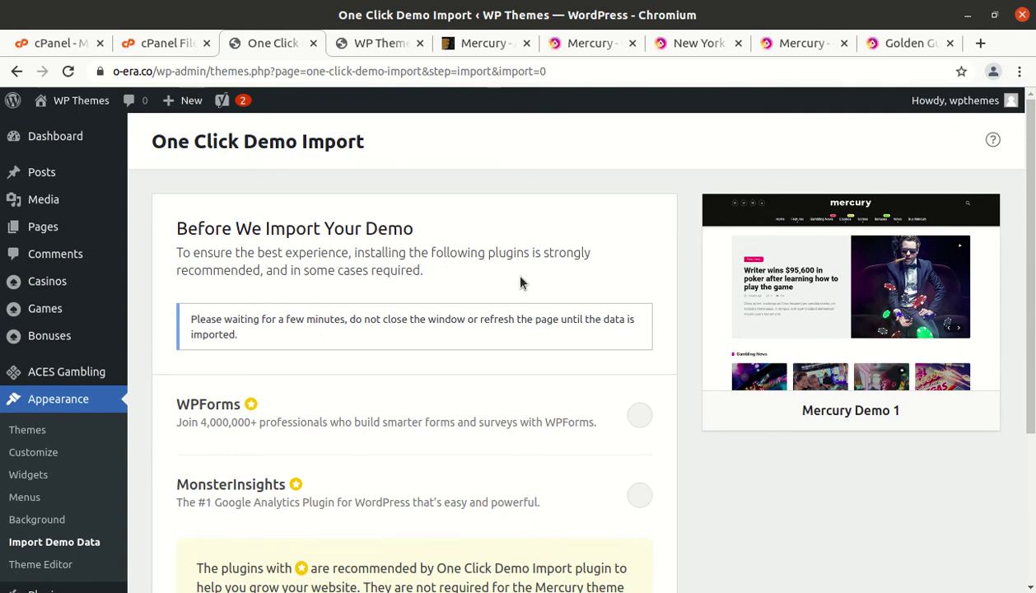
{"action": "scroll", "coordinate": [313, 328], "scroll_direction": "down", "scroll_amount": 5}
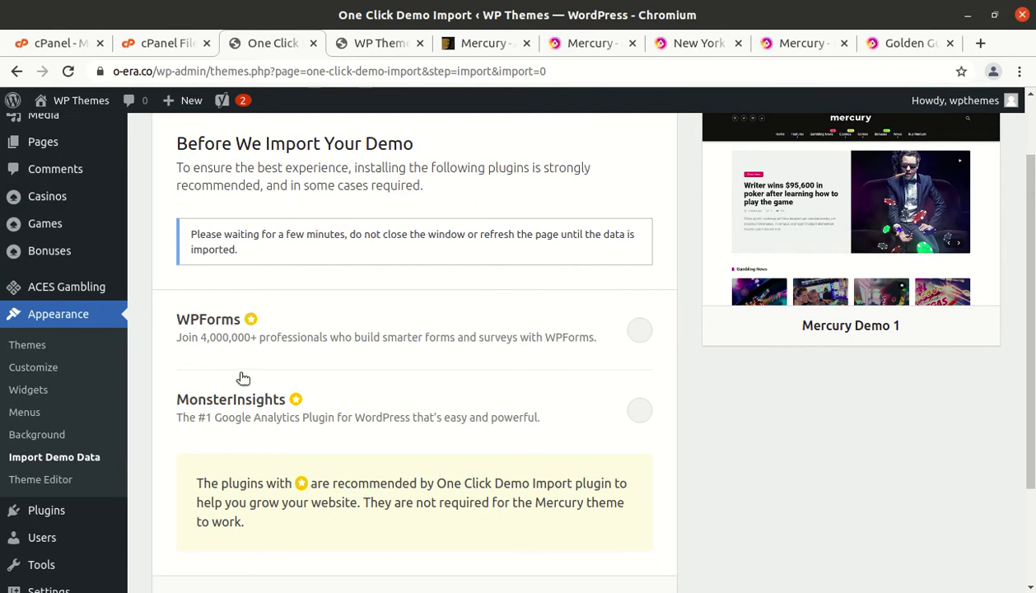
{"action": "scroll", "coordinate": [222, 443], "scroll_direction": "down", "scroll_amount": 3}
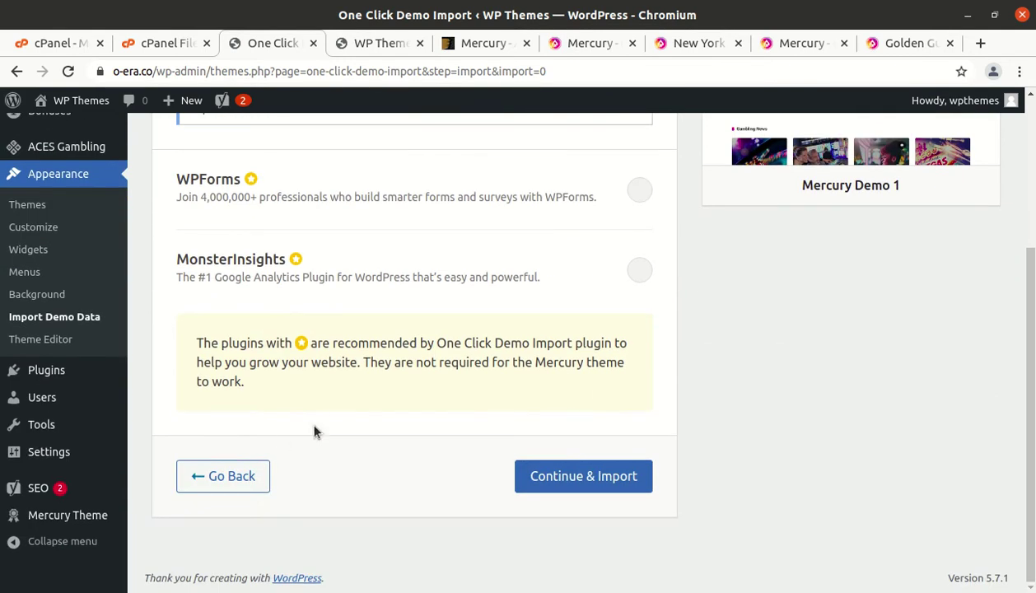
{"action": "scroll", "coordinate": [314, 432], "scroll_direction": "up", "scroll_amount": 3}
{"action": "scroll", "coordinate": [331, 429], "scroll_direction": "down", "scroll_amount": 3}
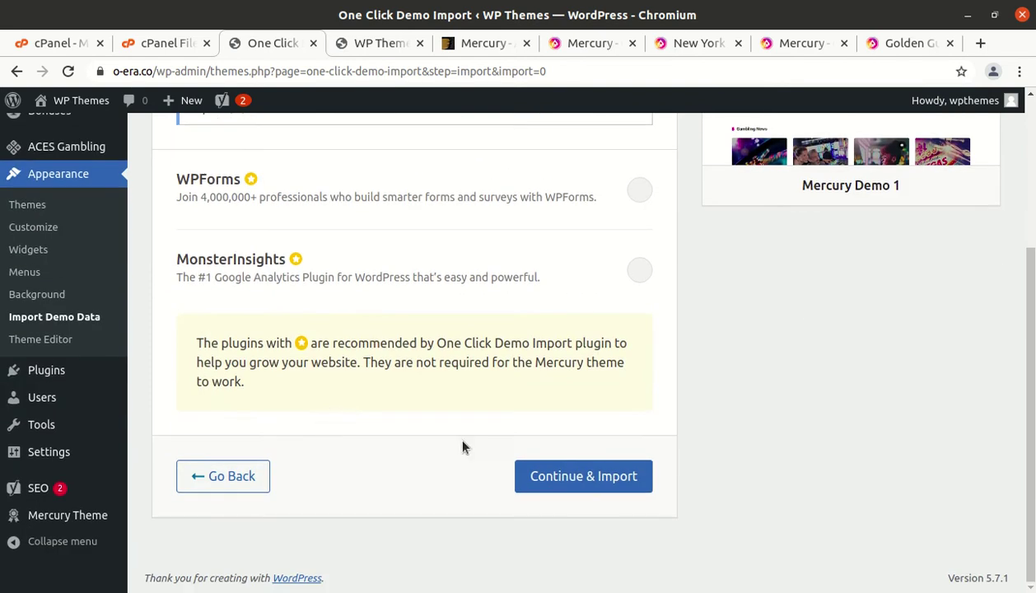
{"action": "left_click", "coordinate": [582, 477]}
{"action": "scroll", "coordinate": [574, 475], "scroll_direction": "up", "scroll_amount": 4}
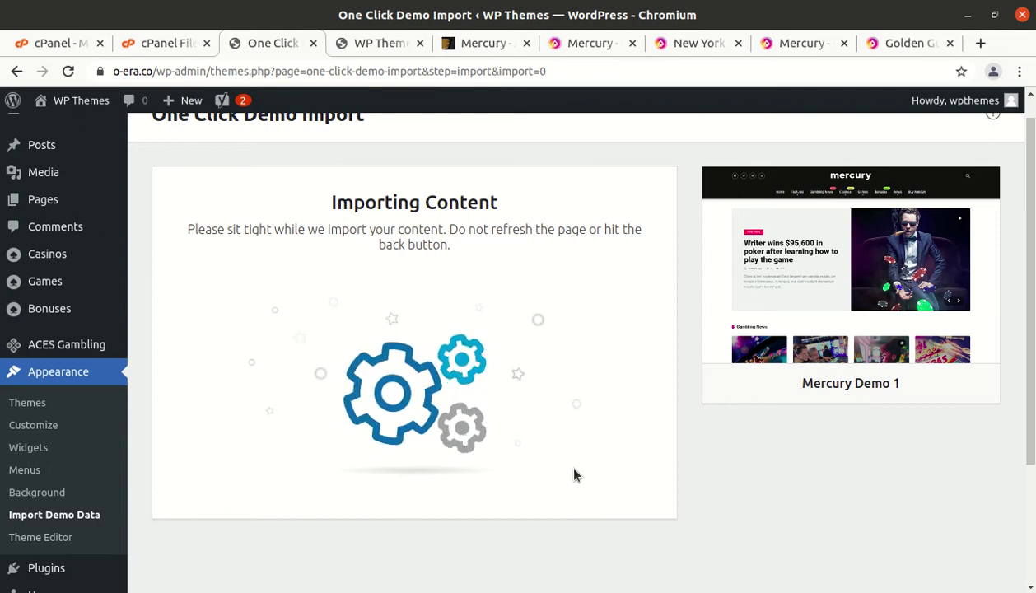
Open the site in a new tab from the finished import page, and review the import messages
{"action": "left_click", "coordinate": [492, 467]}
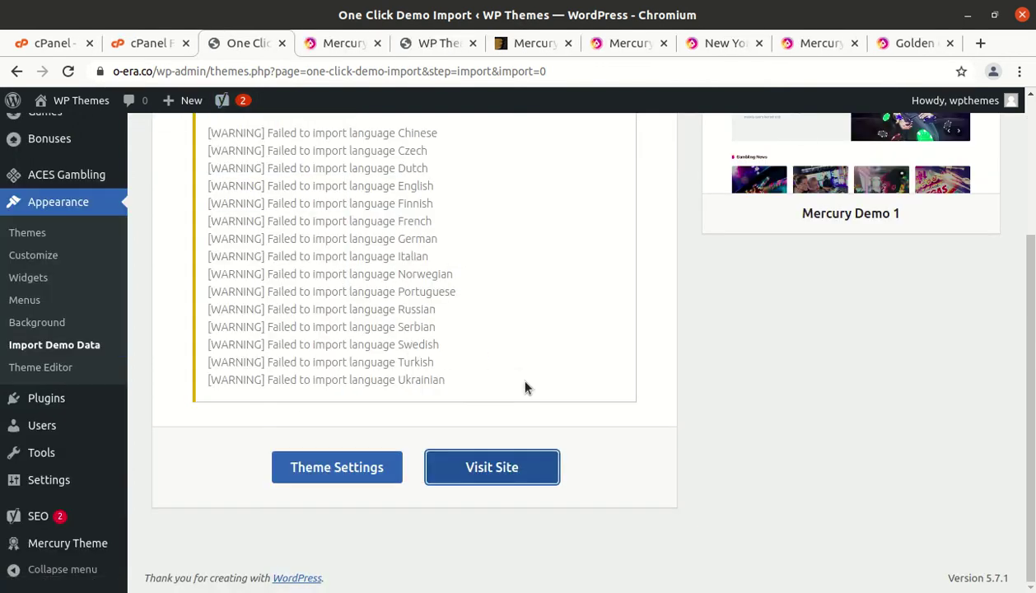
{"action": "scroll", "coordinate": [527, 386], "scroll_direction": "up", "scroll_amount": 2}
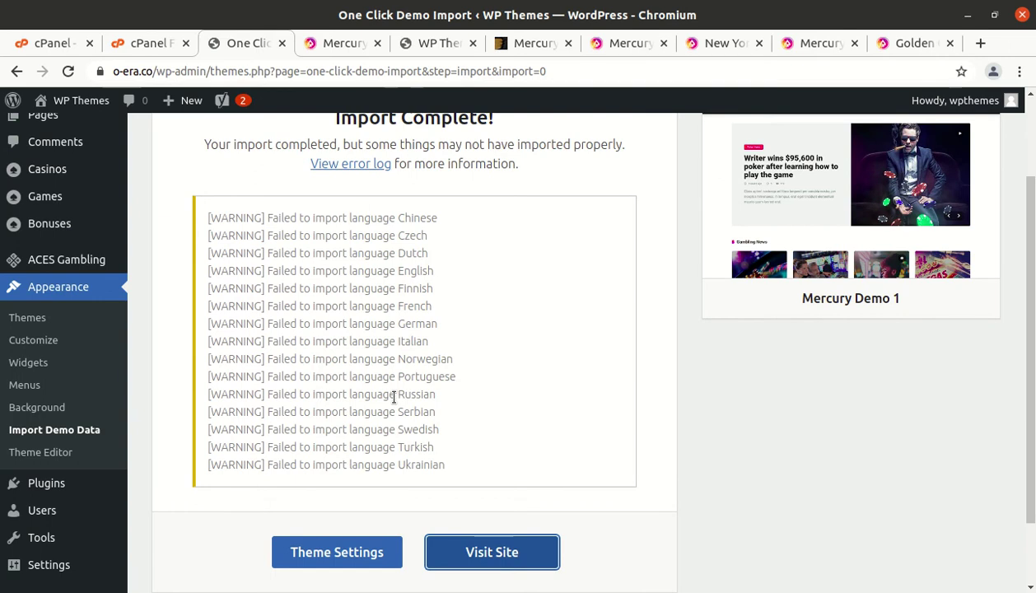
{"action": "left_click_drag", "start_coordinate": [323, 251], "coordinate": [411, 429]}
{"action": "scroll", "coordinate": [486, 426], "scroll_direction": "down", "scroll_amount": 2}
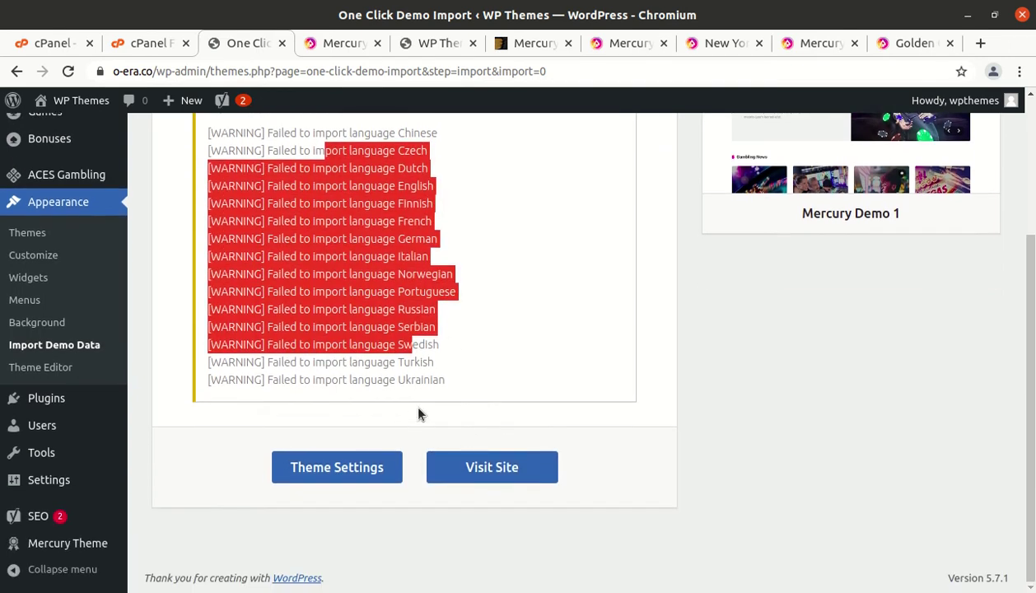
Switch to the site's front-end tab, reload the home page, and look through the imported content down to Gambling News
{"action": "left_click", "coordinate": [324, 39]}
{"action": "scroll", "coordinate": [303, 346], "scroll_direction": "down", "scroll_amount": 3}
{"action": "scroll", "coordinate": [302, 346], "scroll_direction": "up", "scroll_amount": 4}
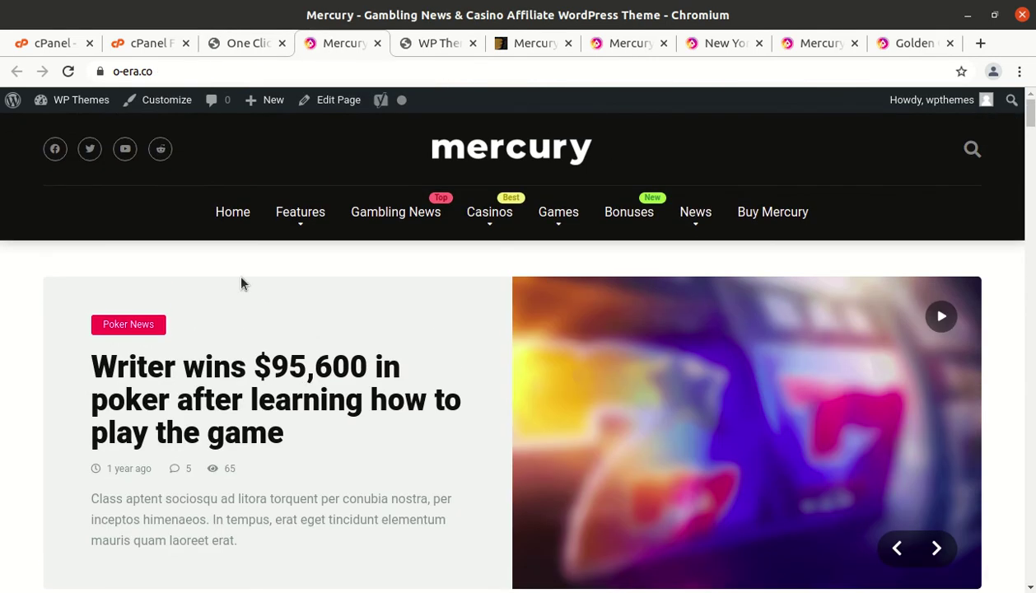
{"action": "left_click", "coordinate": [69, 71]}
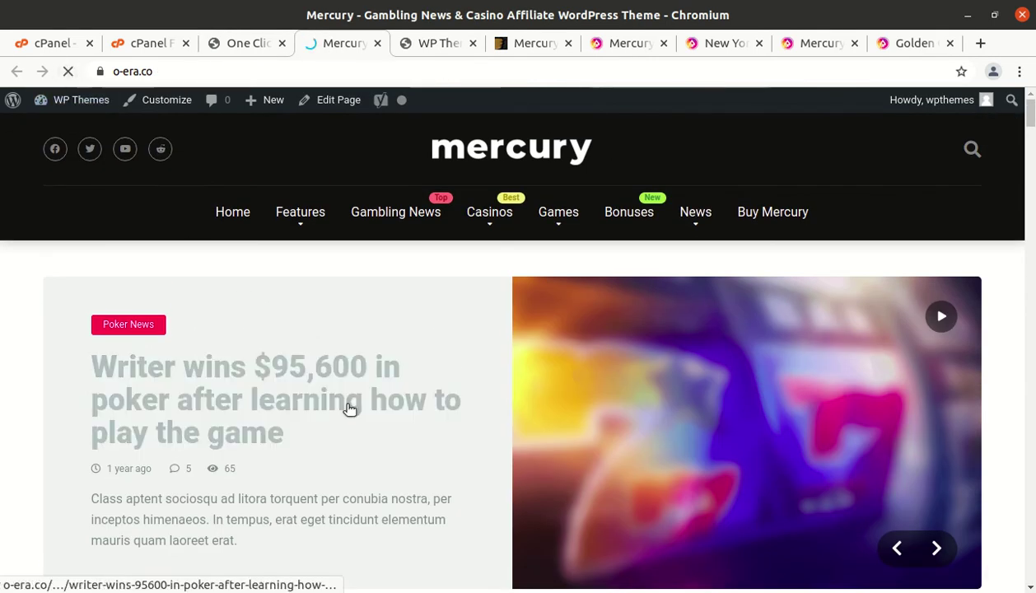
{"action": "scroll", "coordinate": [347, 409], "scroll_direction": "down", "scroll_amount": 5}
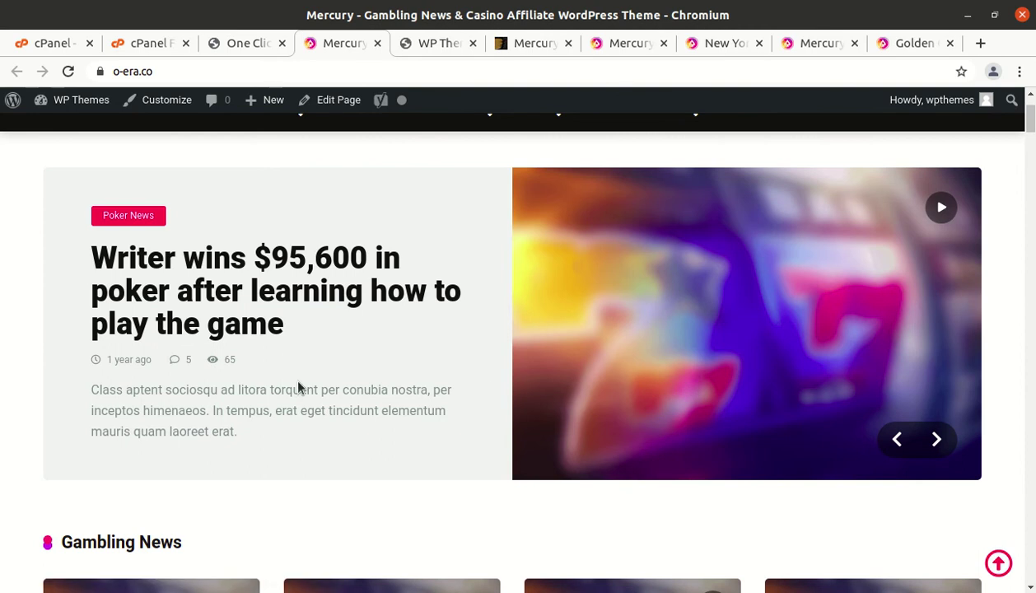
{"action": "scroll", "coordinate": [297, 388], "scroll_direction": "down", "scroll_amount": 3}
{"action": "scroll", "coordinate": [346, 500], "scroll_direction": "down", "scroll_amount": 2}
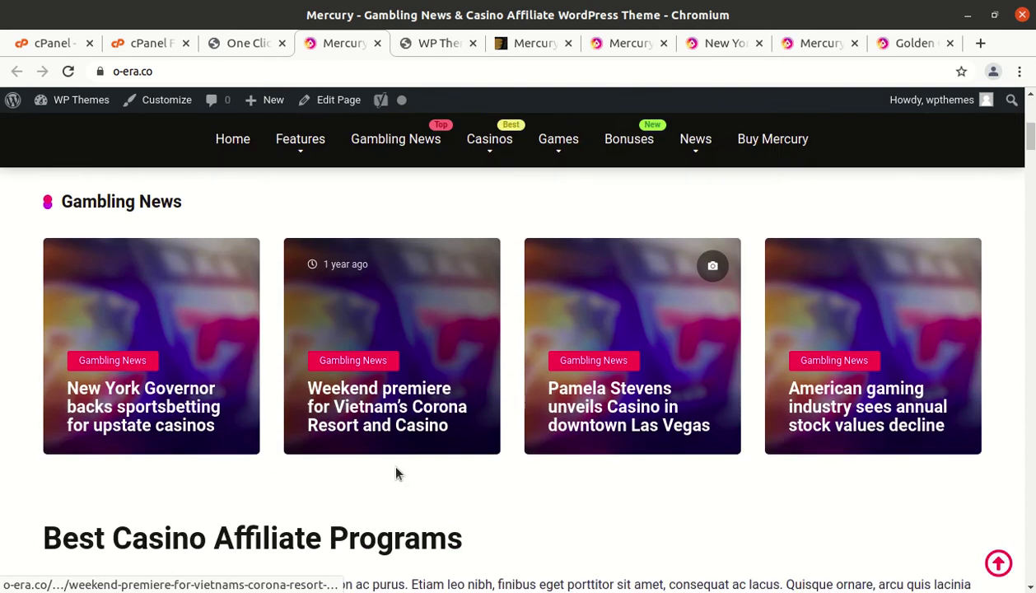
Open the post "Weekend premiere for Vietnam's Corona Resort and Casino" and look through its content and sidebar
{"action": "left_click", "coordinate": [381, 404]}
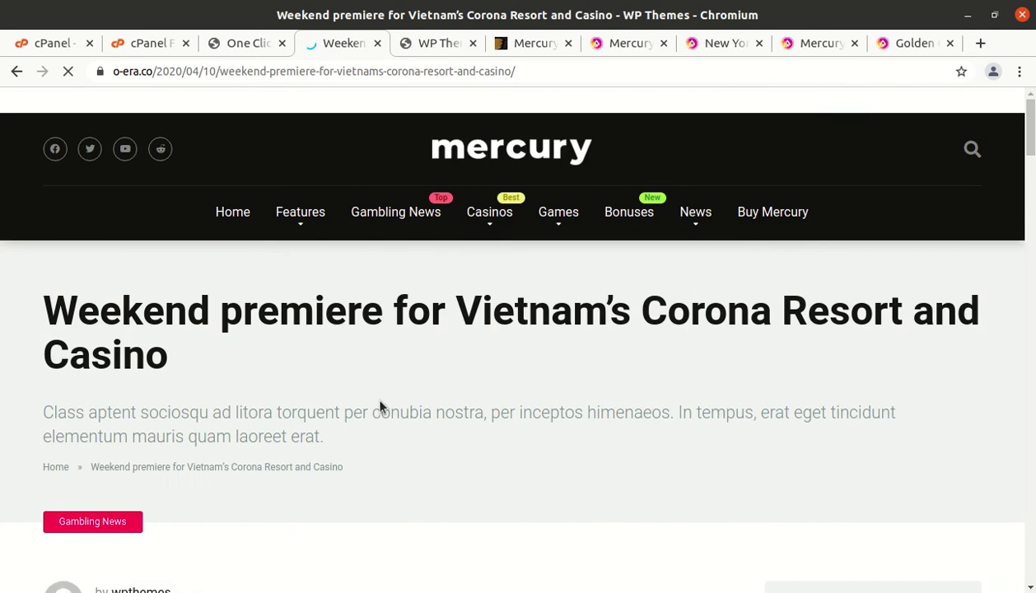
{"action": "scroll", "coordinate": [381, 405], "scroll_direction": "down", "scroll_amount": 8}
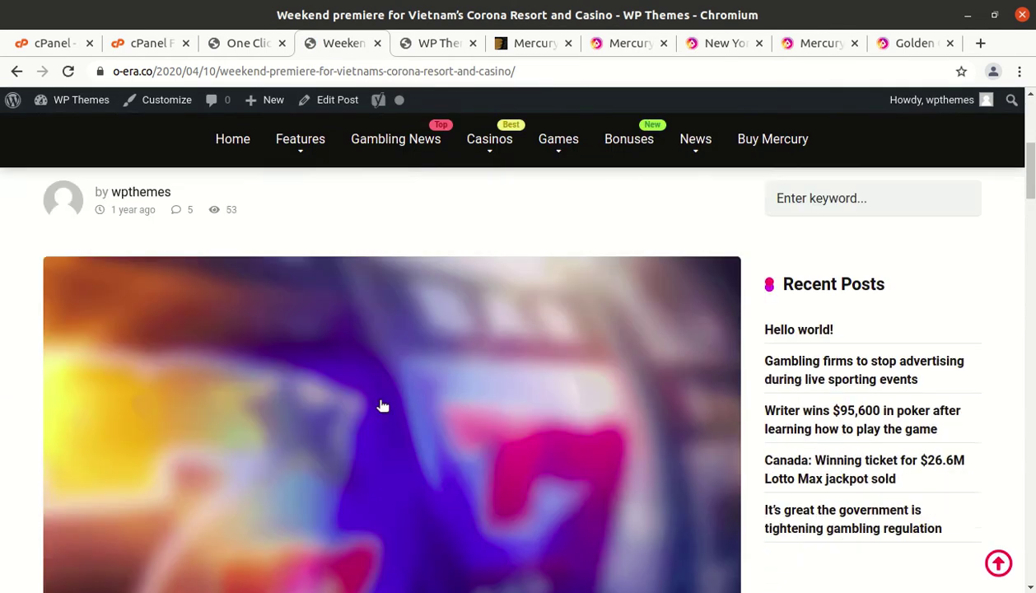
{"action": "scroll", "coordinate": [383, 406], "scroll_direction": "down", "scroll_amount": 10}
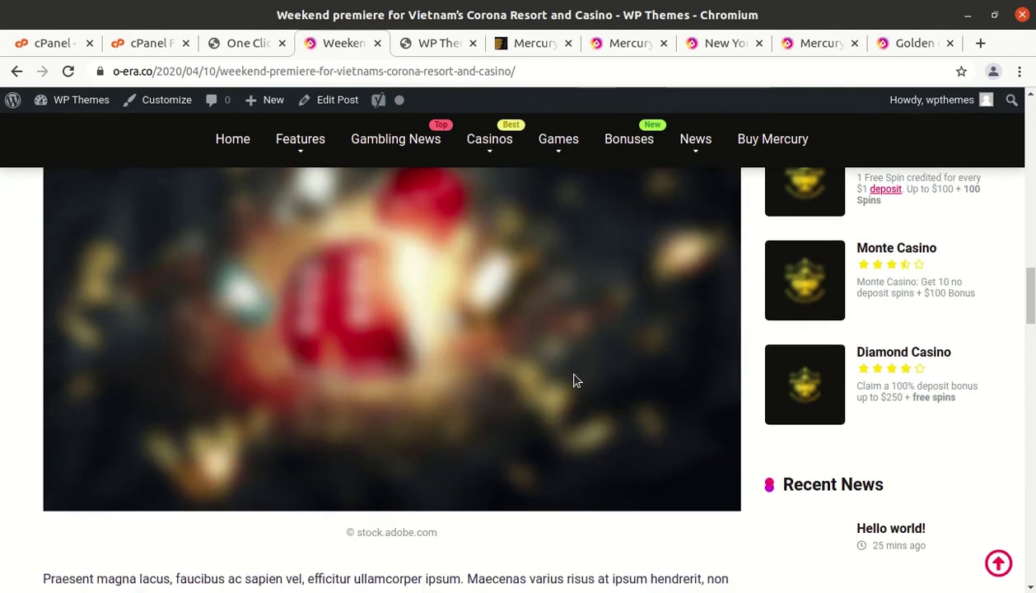
View the Monte Casino page, try its Play Now link, and close the tab that link opens
{"action": "left_click", "coordinate": [879, 256]}
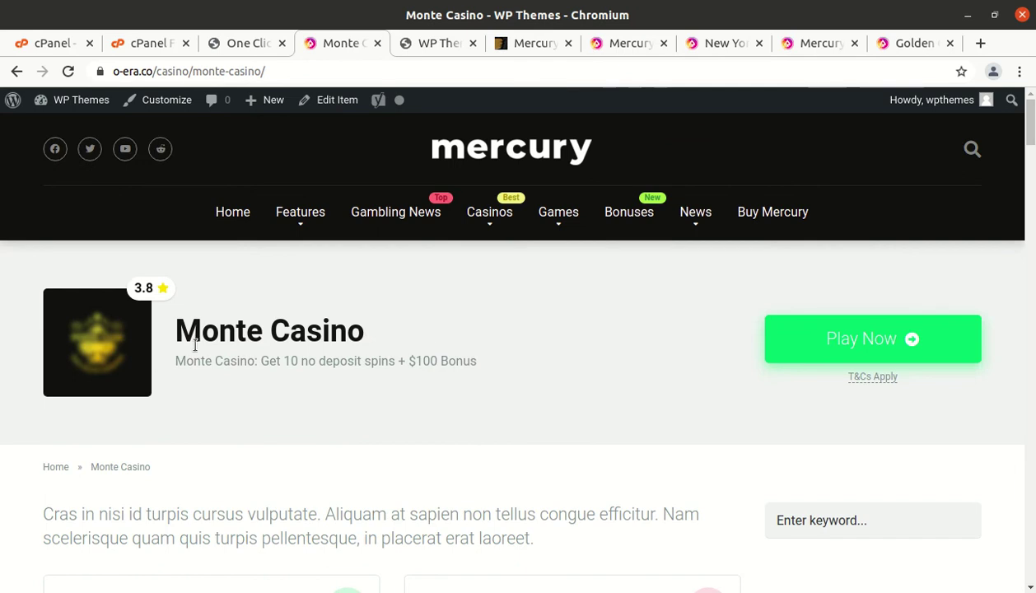
{"action": "left_click", "coordinate": [846, 347]}
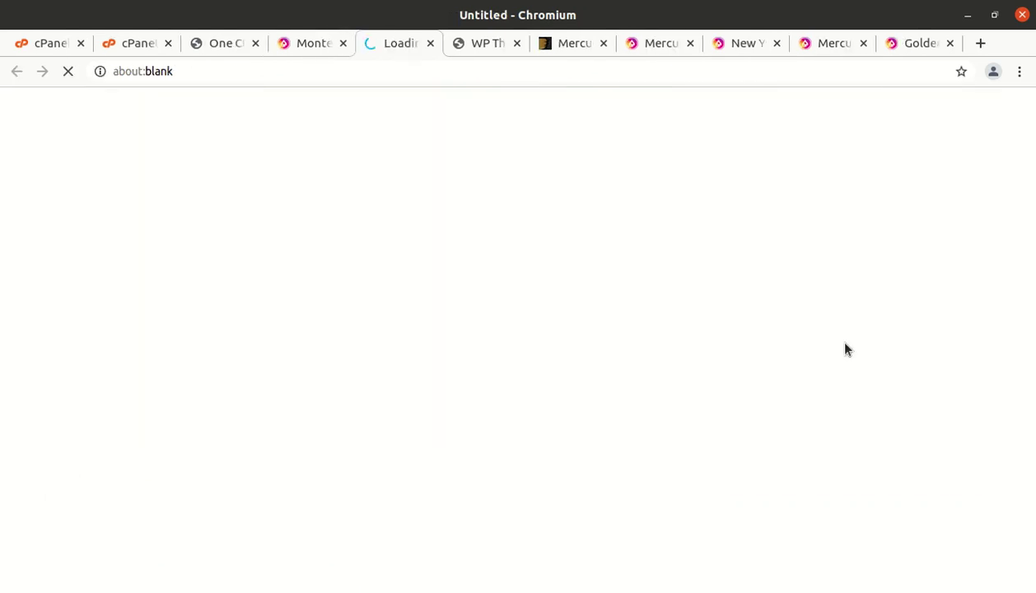
{"action": "left_click", "coordinate": [430, 43]}
Return to the WordPress admin tab and open the Casinos list to look over the imported casinos
{"action": "left_click", "coordinate": [224, 46]}
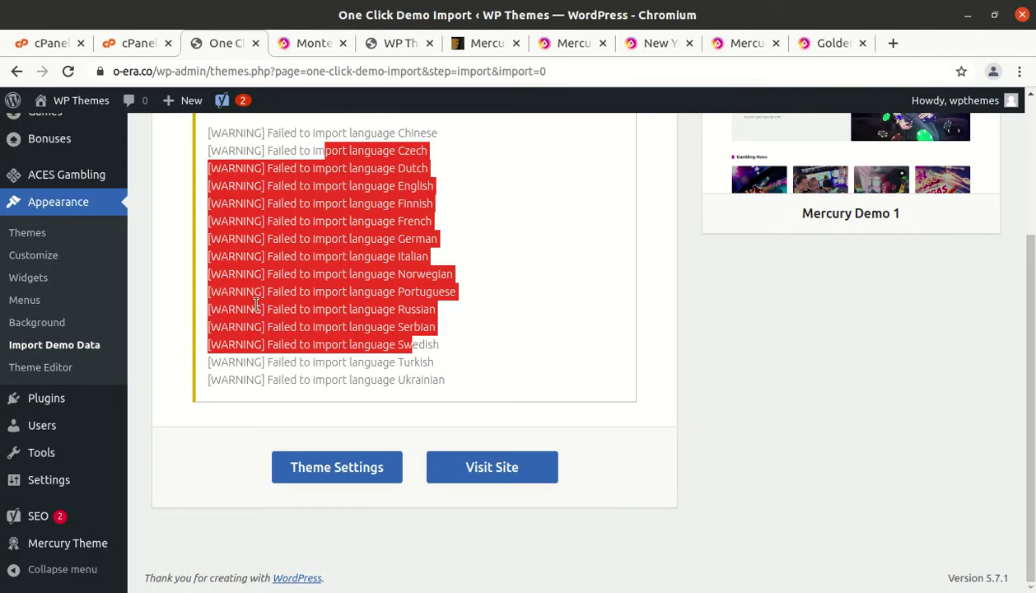
{"action": "left_click", "coordinate": [180, 493]}
{"action": "scroll", "coordinate": [181, 492], "scroll_direction": "up", "scroll_amount": 2}
{"action": "scroll", "coordinate": [182, 492], "scroll_direction": "up", "scroll_amount": 1}
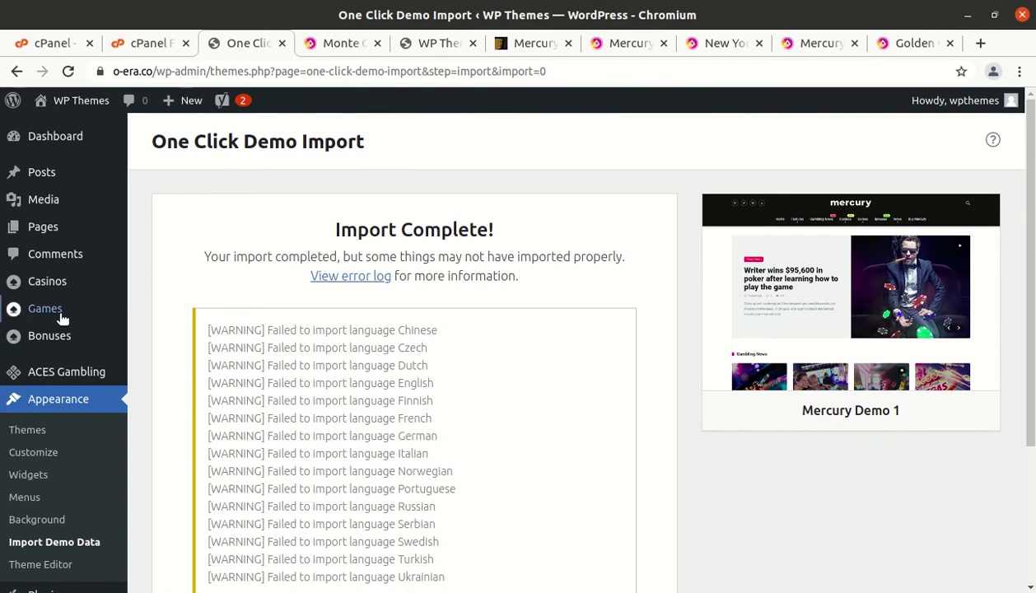
{"action": "mouse_move", "coordinate": [60, 288]}
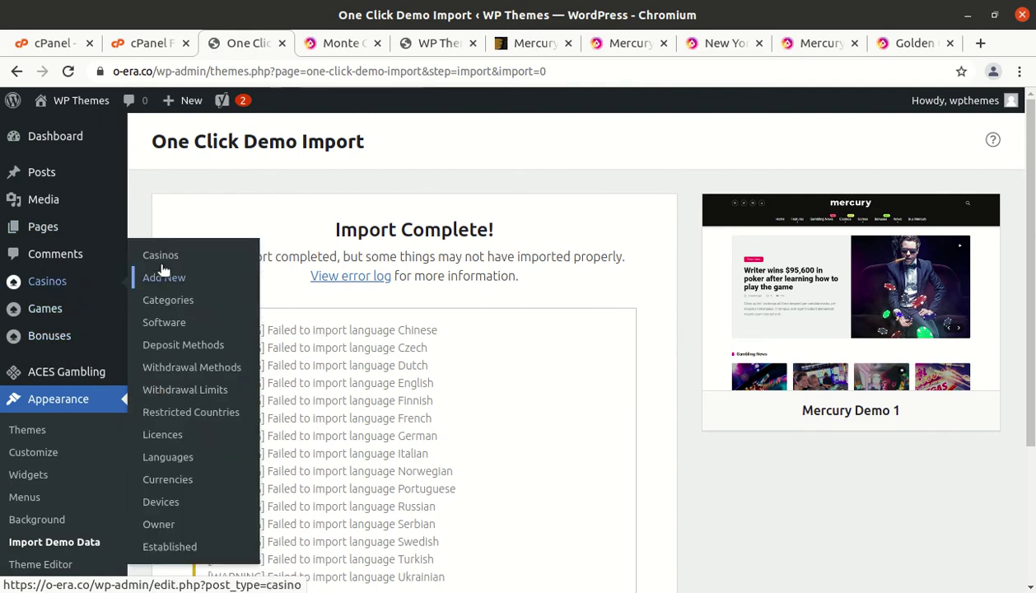
{"action": "left_click", "coordinate": [48, 285]}
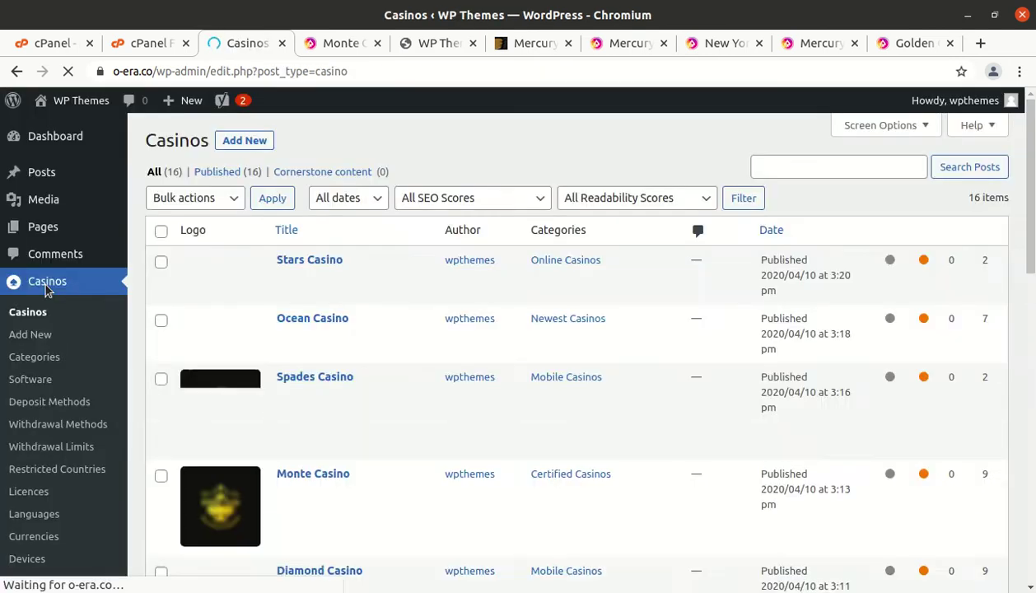
{"action": "scroll", "coordinate": [821, 390], "scroll_direction": "down", "scroll_amount": 5}
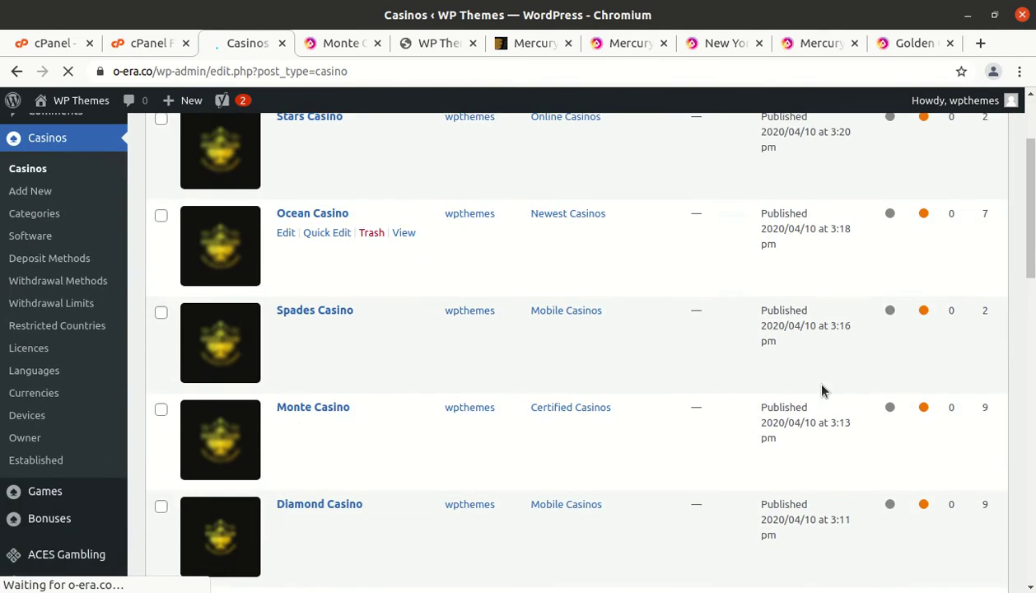
{"action": "scroll", "coordinate": [564, 381], "scroll_direction": "up", "scroll_amount": 5}
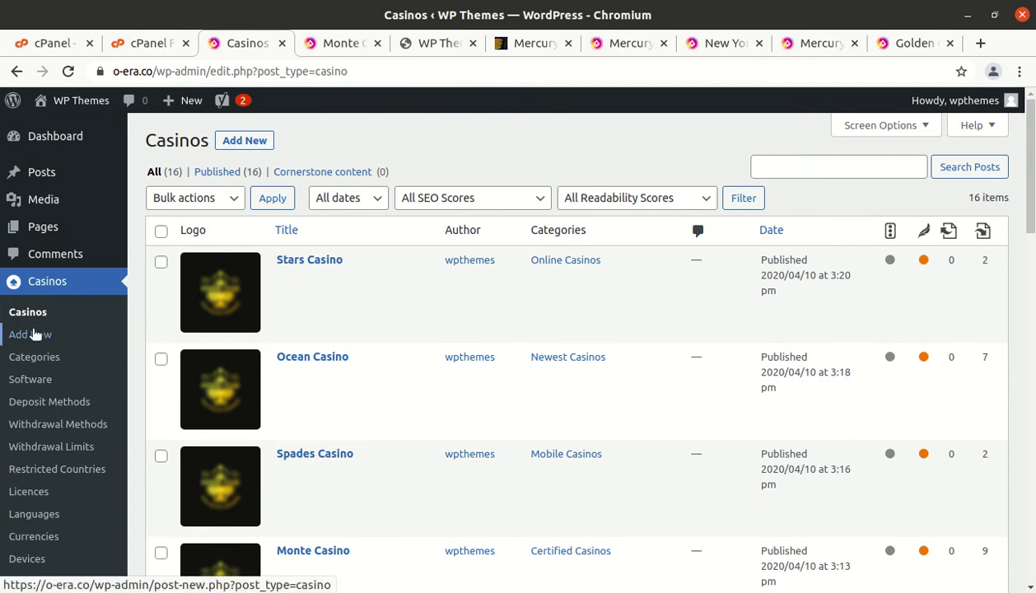
Look through the management pages available for casinos, from Categories and Software to Owner and Established
{"action": "scroll", "coordinate": [31, 329], "scroll_direction": "down", "scroll_amount": 1}
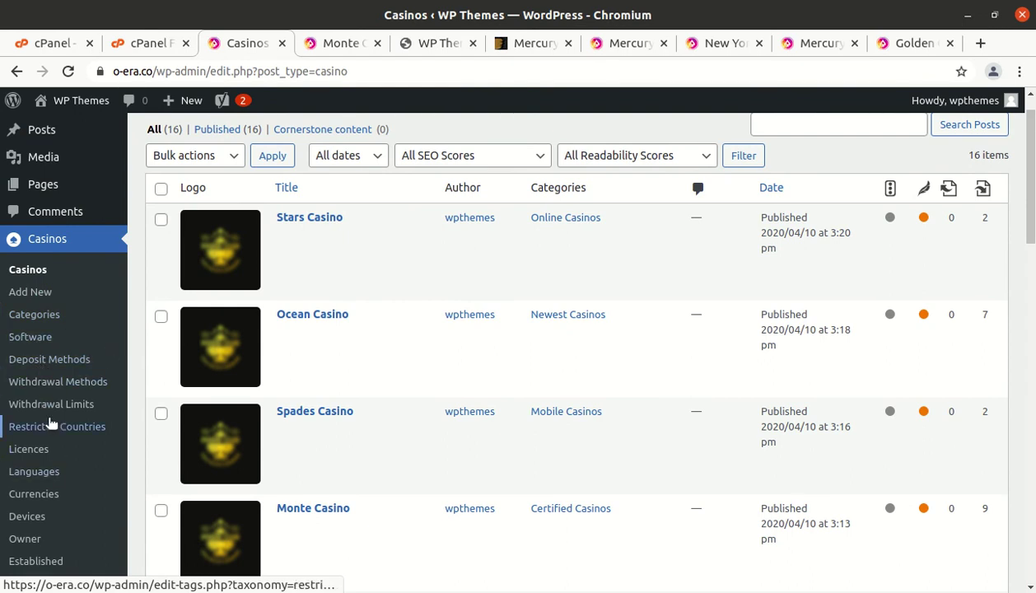
{"action": "scroll", "coordinate": [50, 422], "scroll_direction": "down", "scroll_amount": 3}
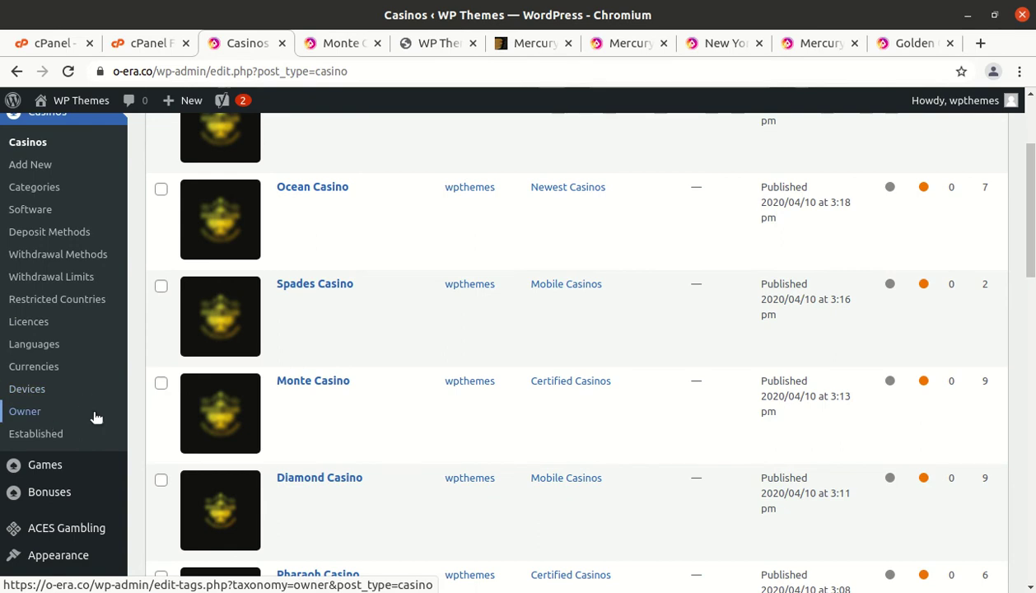
{"action": "scroll", "coordinate": [71, 445], "scroll_direction": "up", "scroll_amount": 4}
{"action": "scroll", "coordinate": [73, 445], "scroll_direction": "down", "scroll_amount": 6}
{"action": "scroll", "coordinate": [74, 446], "scroll_direction": "up", "scroll_amount": 2}
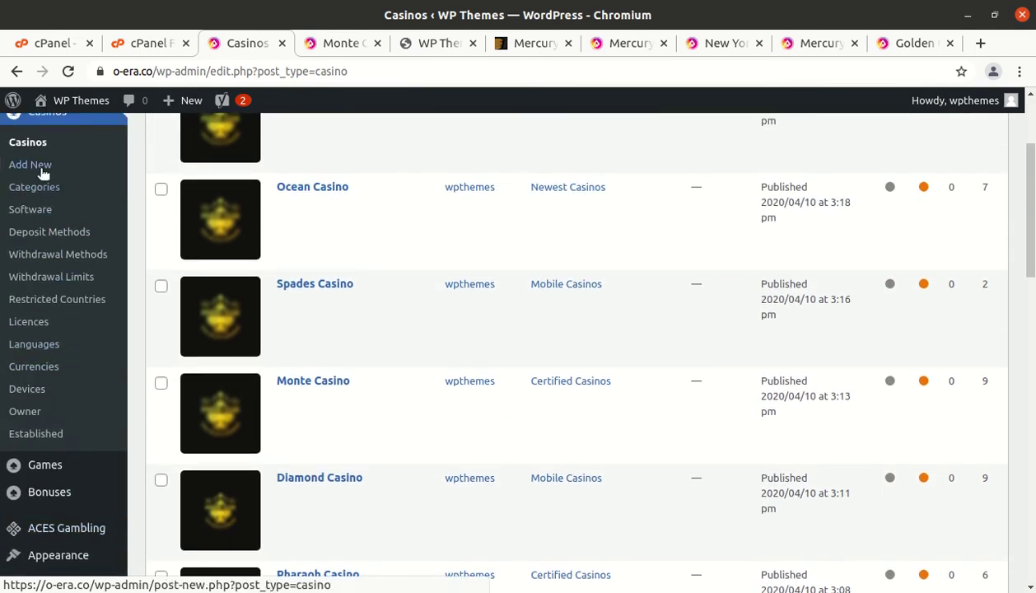
Open the casinos' Deposit Methods page and Categories page, and look through their entry forms and existing terms
{"action": "left_click", "coordinate": [37, 231]}
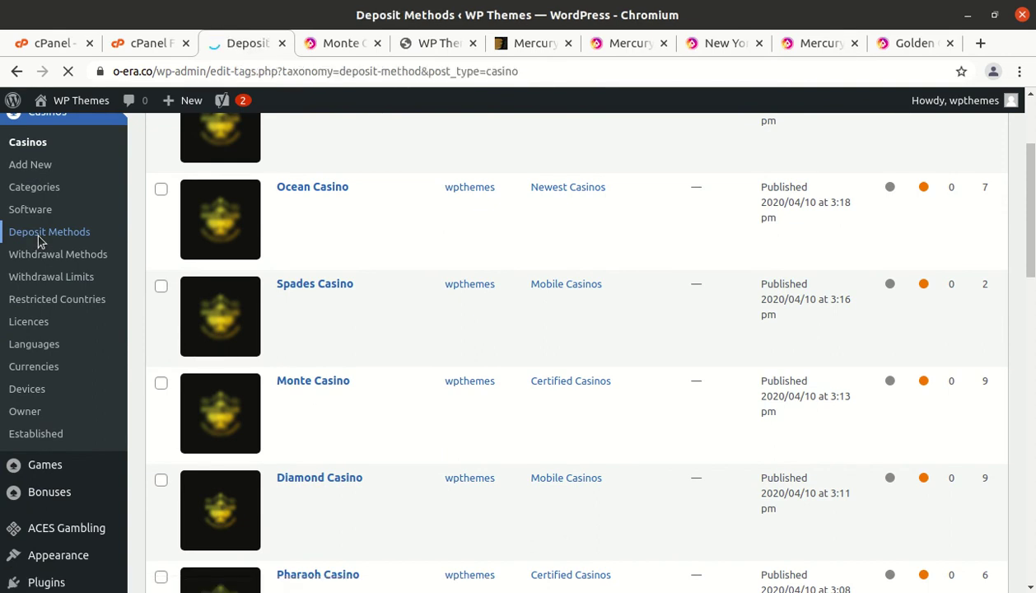
{"action": "scroll", "coordinate": [287, 351], "scroll_direction": "down", "scroll_amount": 4}
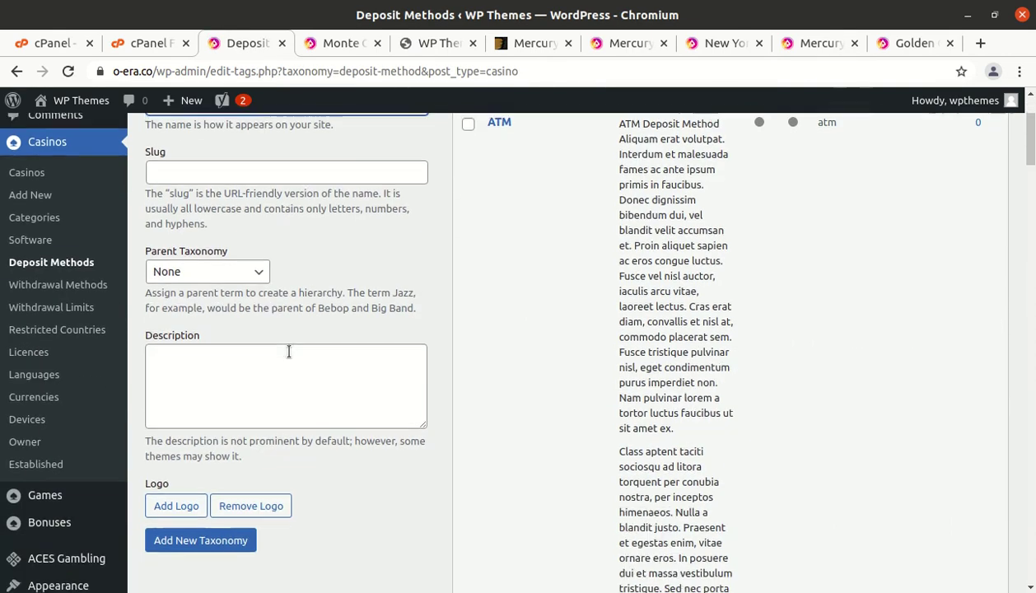
{"action": "scroll", "coordinate": [288, 352], "scroll_direction": "down", "scroll_amount": 5}
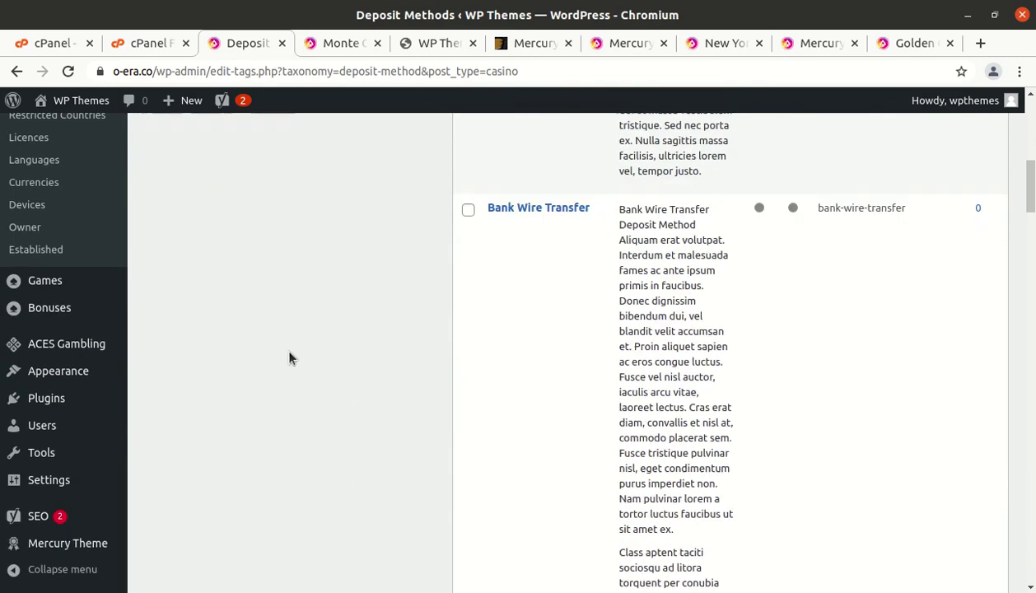
{"action": "scroll", "coordinate": [288, 359], "scroll_direction": "up", "scroll_amount": 8}
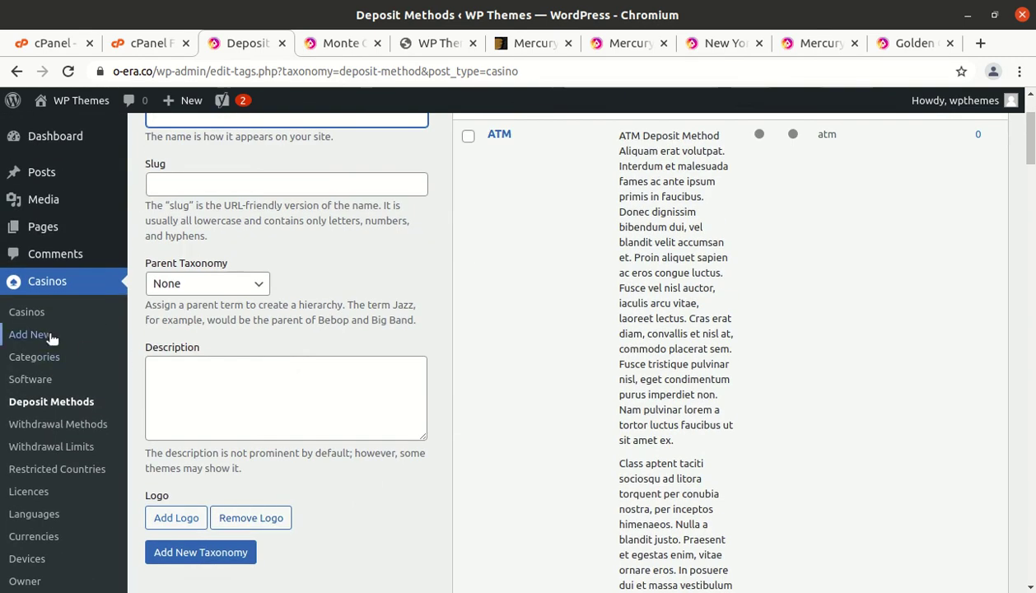
{"action": "left_click", "coordinate": [25, 362]}
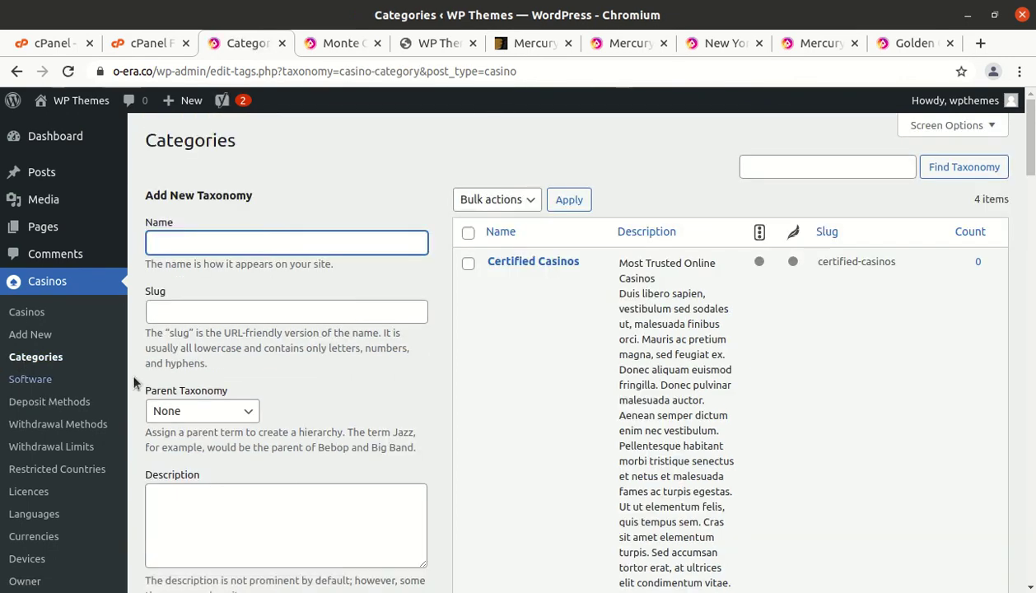
{"action": "scroll", "coordinate": [134, 383], "scroll_direction": "down", "scroll_amount": 4}
{"action": "scroll", "coordinate": [104, 382], "scroll_direction": "down", "scroll_amount": 3}
Open the Games list and look over the imported games and their management pages
{"action": "mouse_move", "coordinate": [53, 352]}
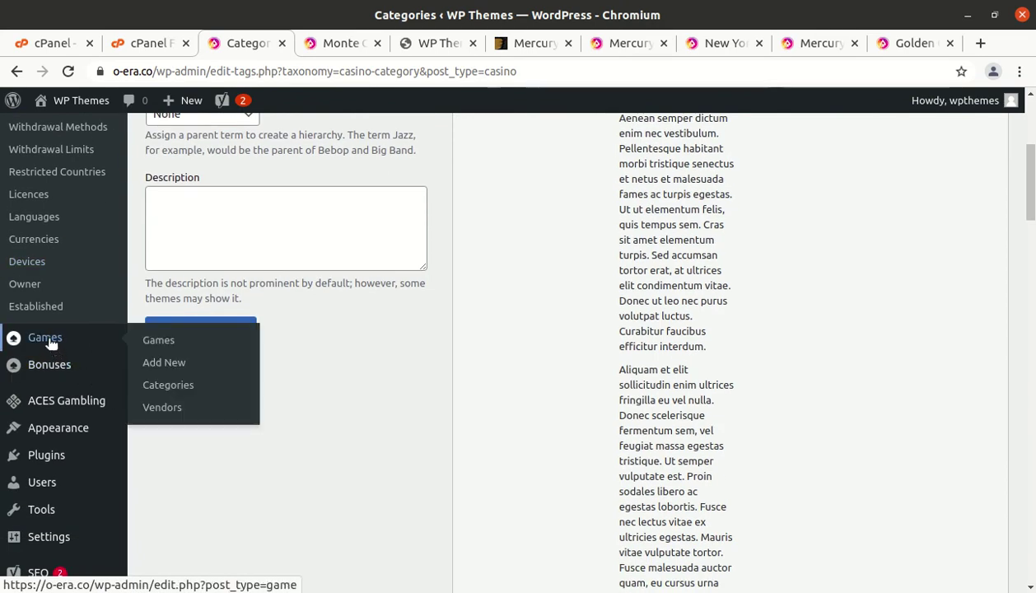
{"action": "left_click", "coordinate": [154, 344]}
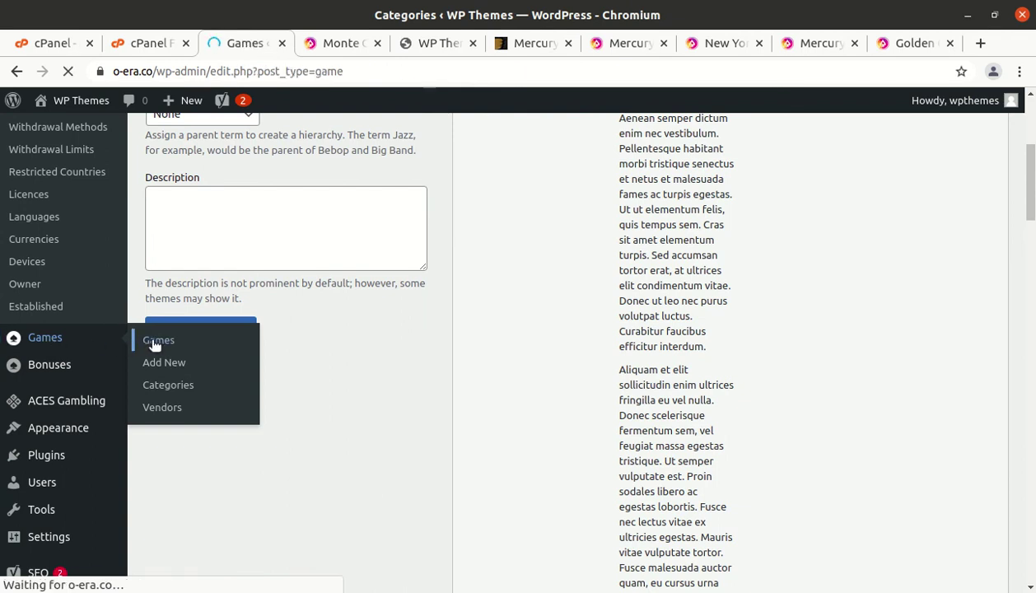
{"action": "scroll", "coordinate": [202, 369], "scroll_direction": "down", "scroll_amount": 2}
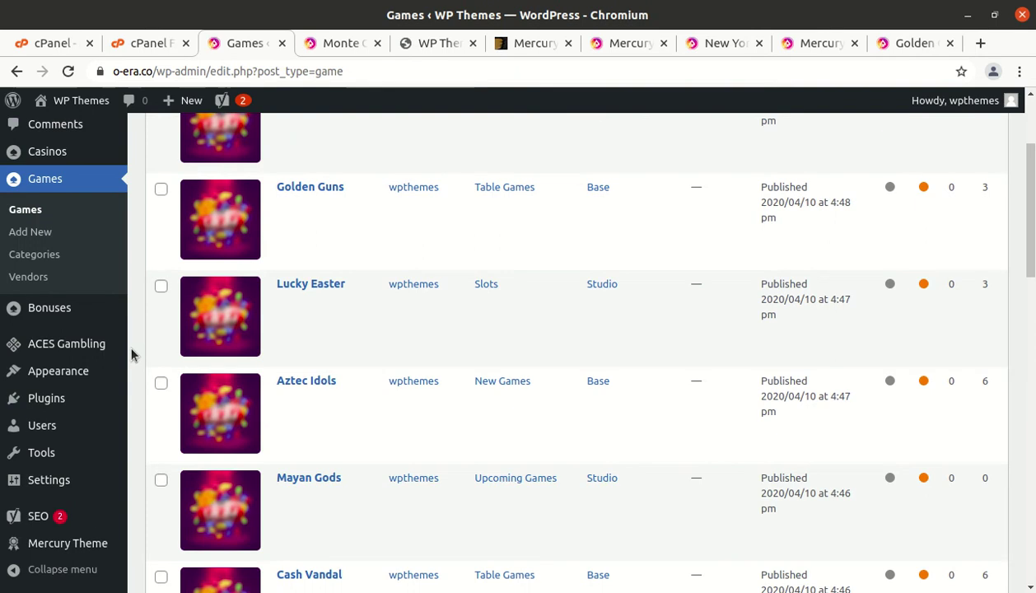
{"action": "scroll", "coordinate": [131, 352], "scroll_direction": "up", "scroll_amount": 2}
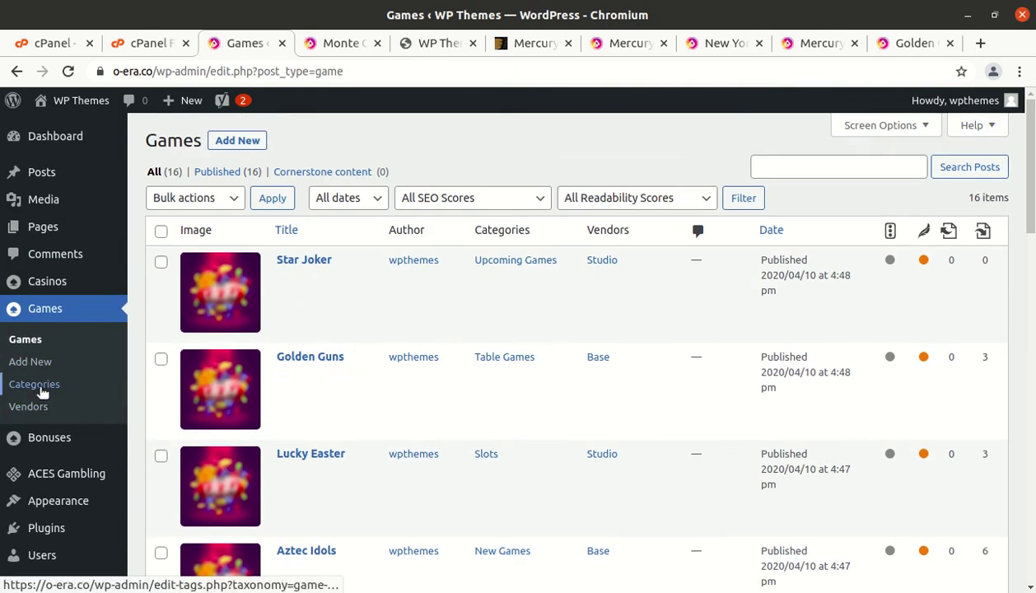
Open the Bonuses list and look over the imported bonuses and their management pages
{"action": "scroll", "coordinate": [37, 407], "scroll_direction": "down", "scroll_amount": 2}
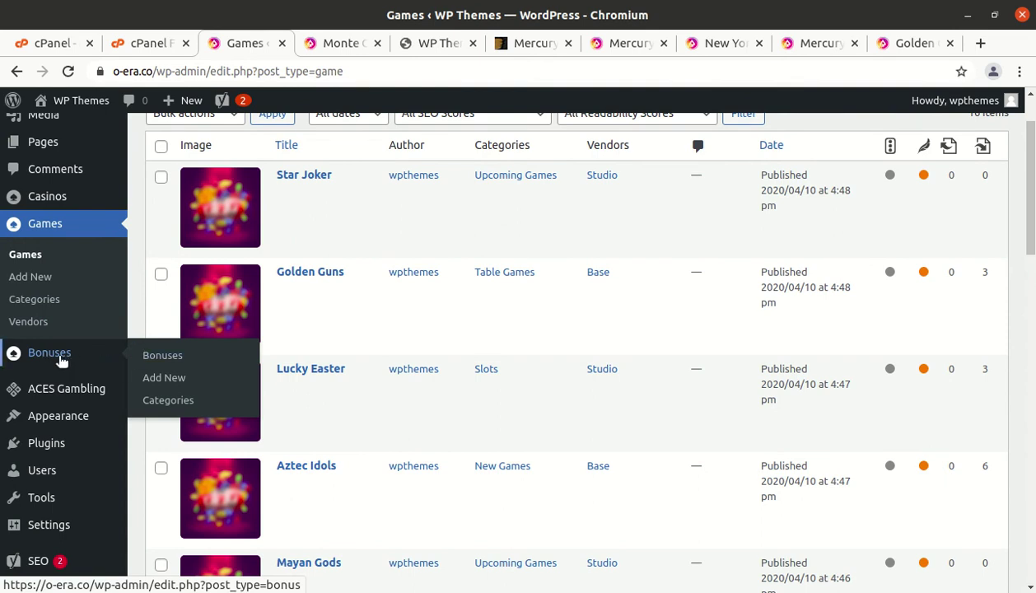
{"action": "left_click", "coordinate": [60, 361]}
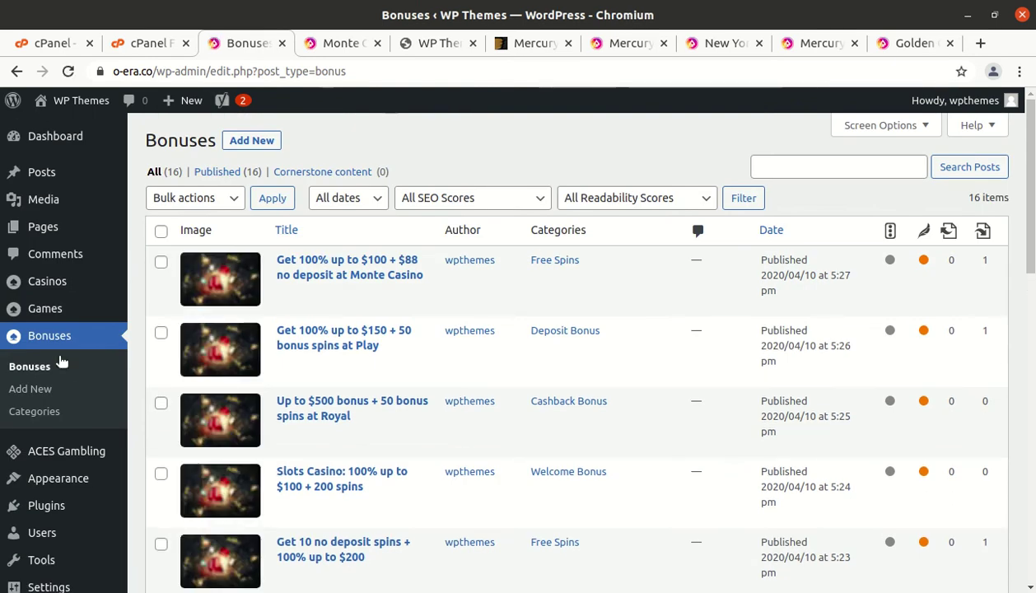
{"action": "scroll", "coordinate": [70, 360], "scroll_direction": "down", "scroll_amount": 3}
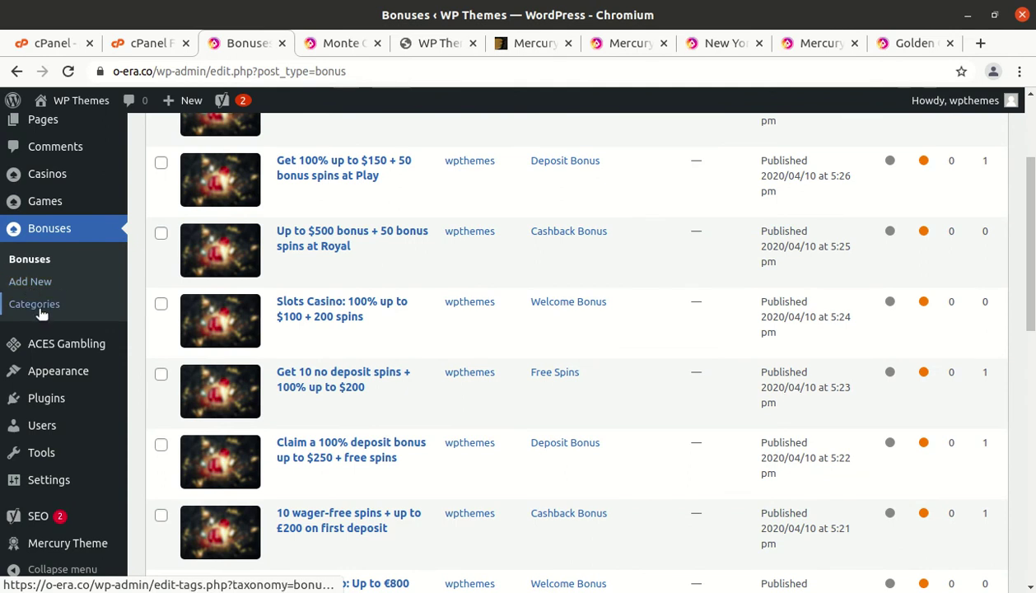
Open the ACES Gambling plugin settings and look through the title and slug options for casinos
{"action": "left_click", "coordinate": [55, 346]}
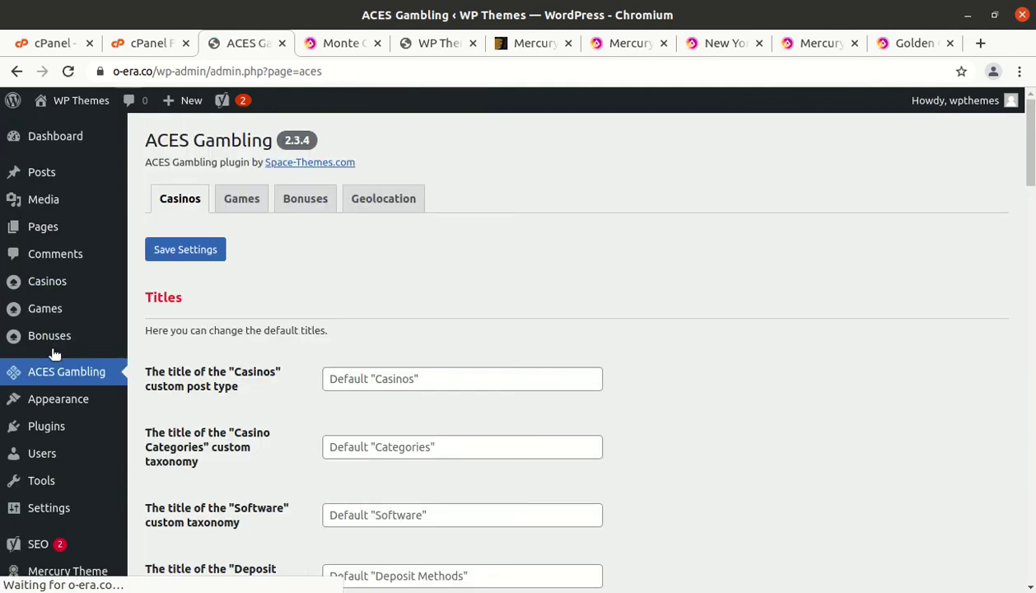
{"action": "scroll", "coordinate": [273, 291], "scroll_direction": "down", "scroll_amount": 2}
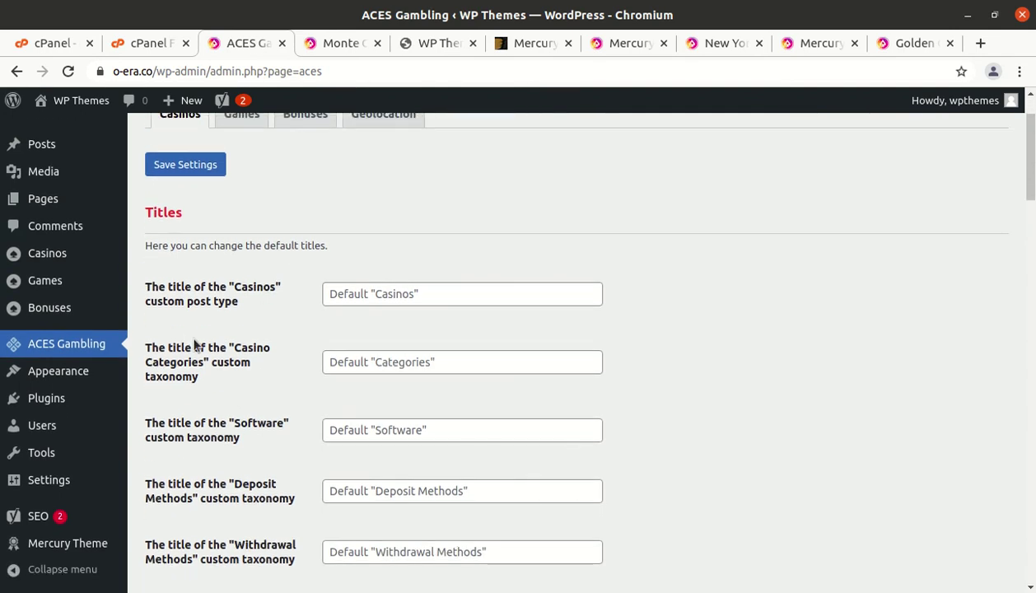
{"action": "scroll", "coordinate": [193, 343], "scroll_direction": "down", "scroll_amount": 20}
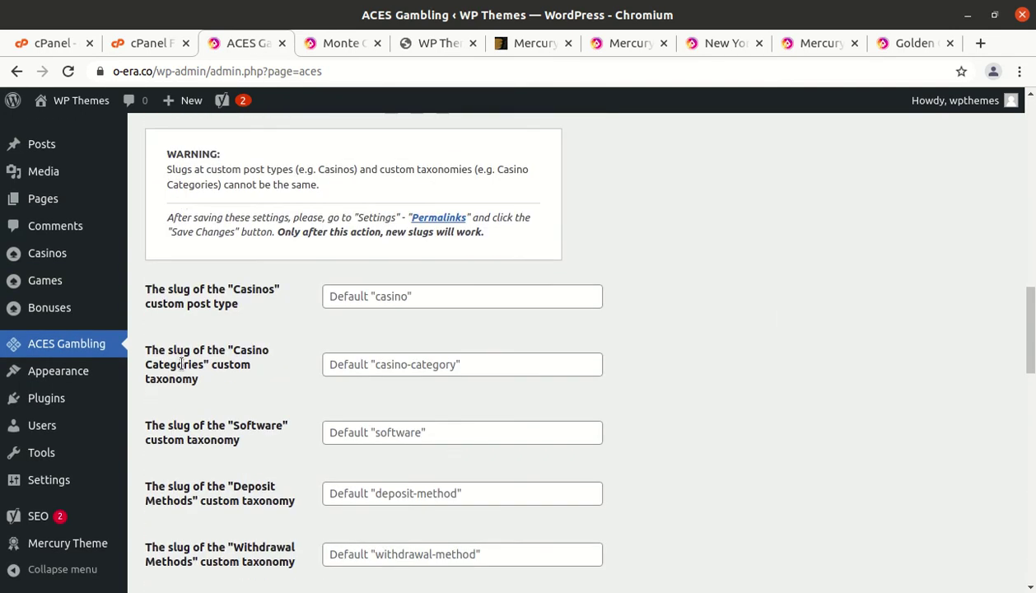
{"action": "scroll", "coordinate": [183, 369], "scroll_direction": "down", "scroll_amount": 6}
{"action": "scroll", "coordinate": [180, 363], "scroll_direction": "up", "scroll_amount": 7}
{"action": "scroll", "coordinate": [181, 363], "scroll_direction": "up", "scroll_amount": 15}
View the ACES Gambling settings for games, bonuses and geolocation
{"action": "left_click", "coordinate": [229, 170]}
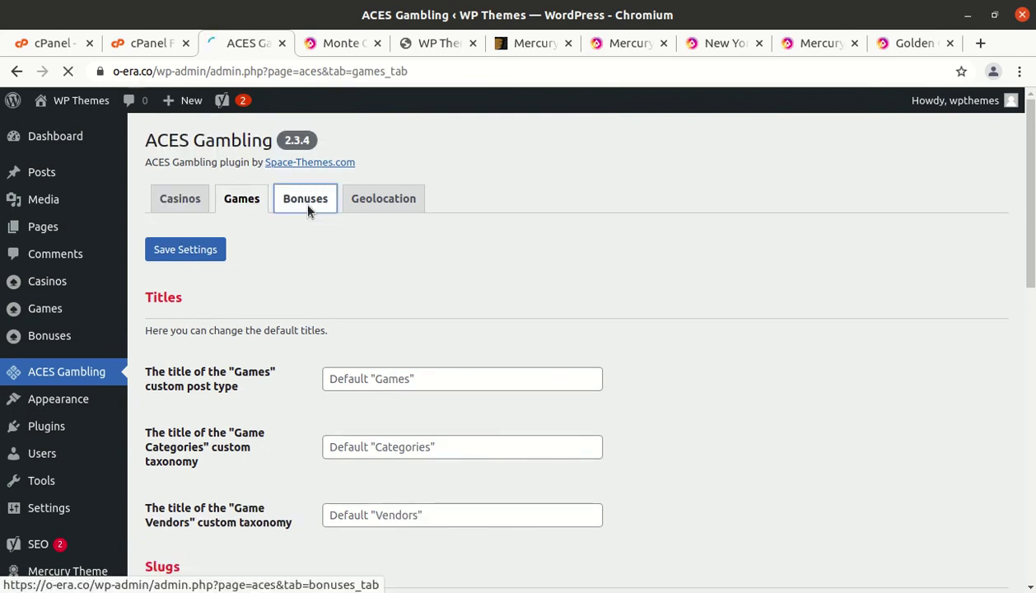
{"action": "left_click", "coordinate": [308, 208]}
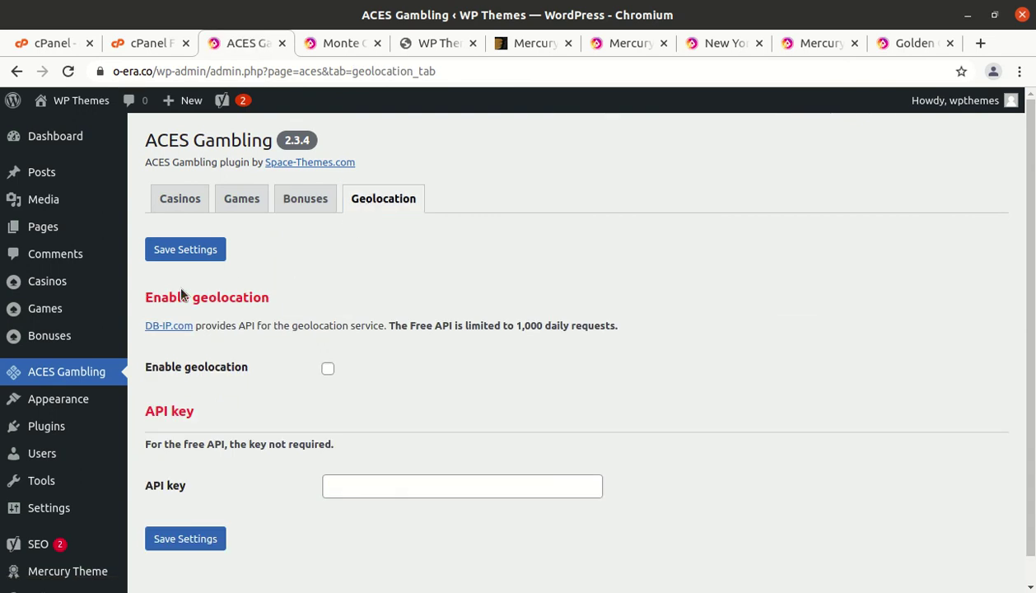
{"action": "scroll", "coordinate": [97, 422], "scroll_direction": "down", "scroll_amount": 1}
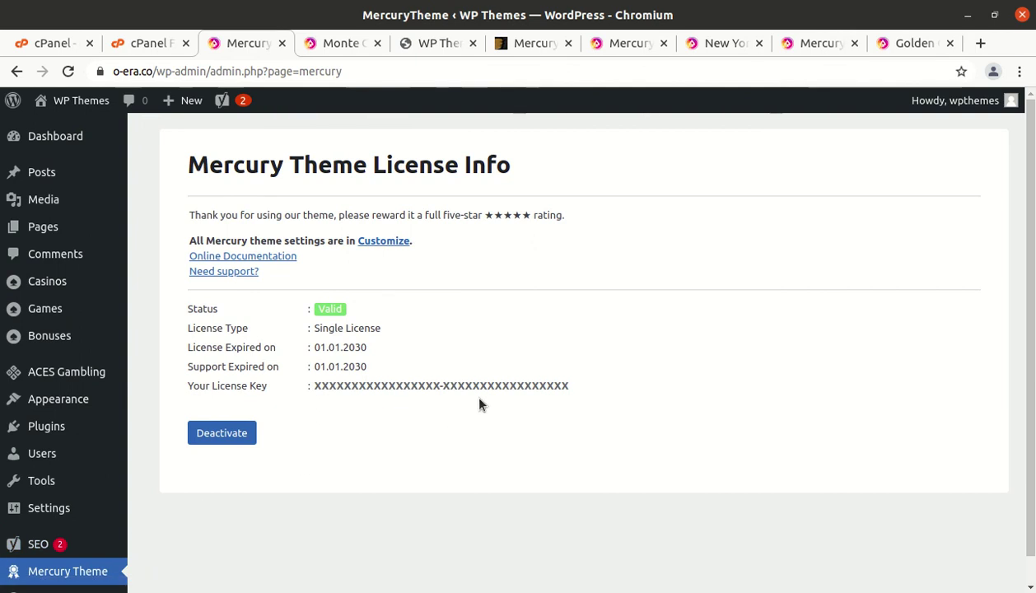
Look over the Mercury Theme license information page, and return to the WordPress dashboard home
{"action": "scroll", "coordinate": [226, 445], "scroll_direction": "down", "scroll_amount": 1}
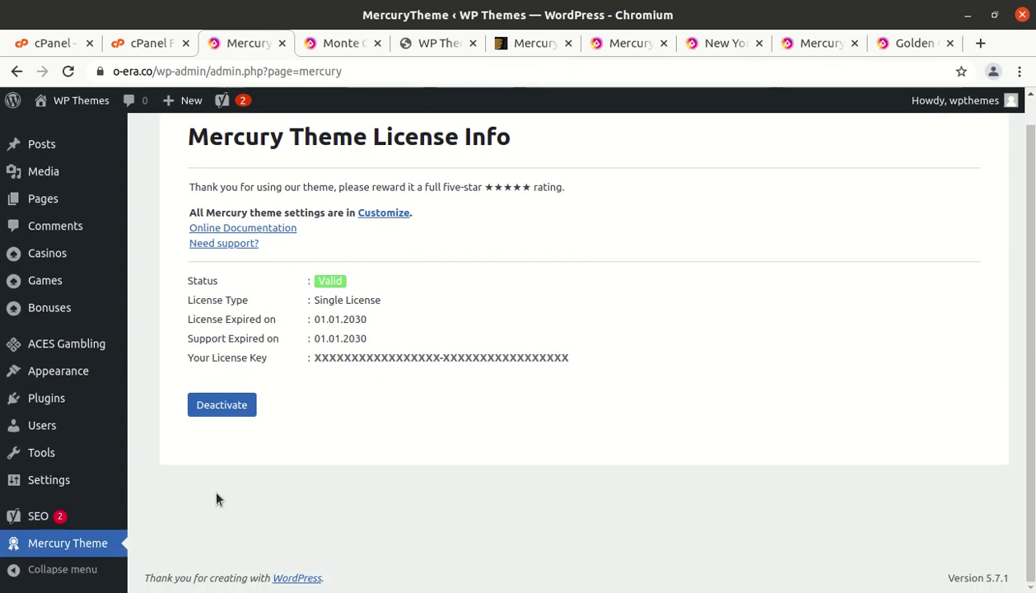
{"action": "scroll", "coordinate": [272, 334], "scroll_direction": "up", "scroll_amount": 1}
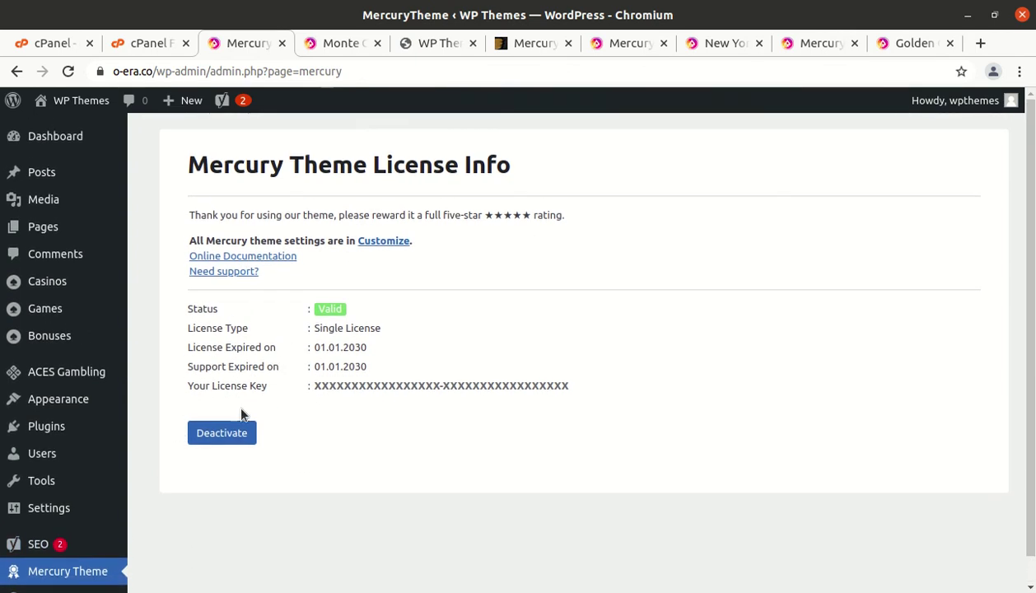
{"action": "left_click", "coordinate": [43, 140]}
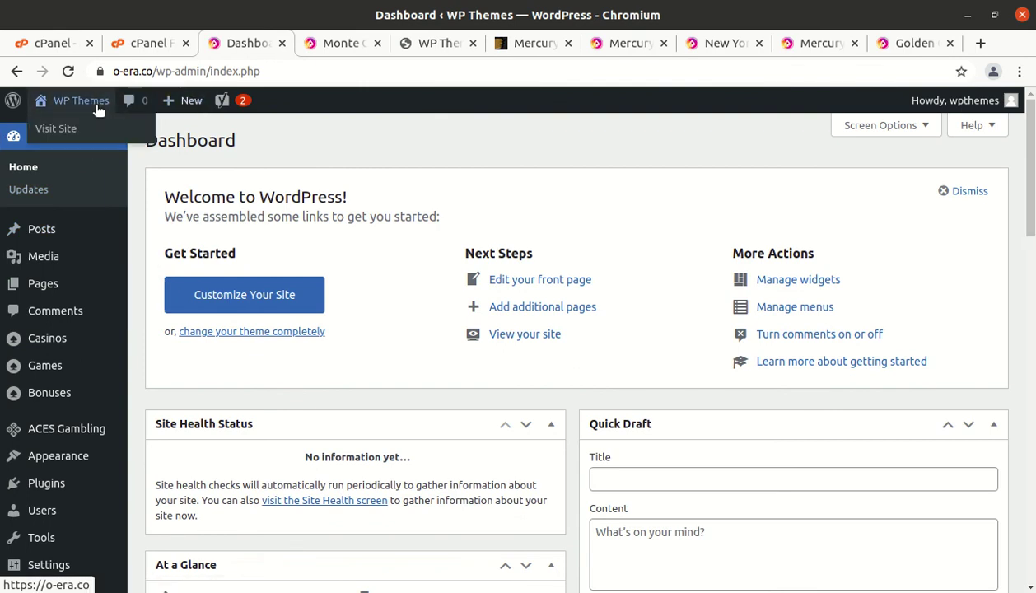
Open the Monte Casino item in the block editor and look through its content and paragraph block settings
{"action": "left_click", "coordinate": [330, 45]}
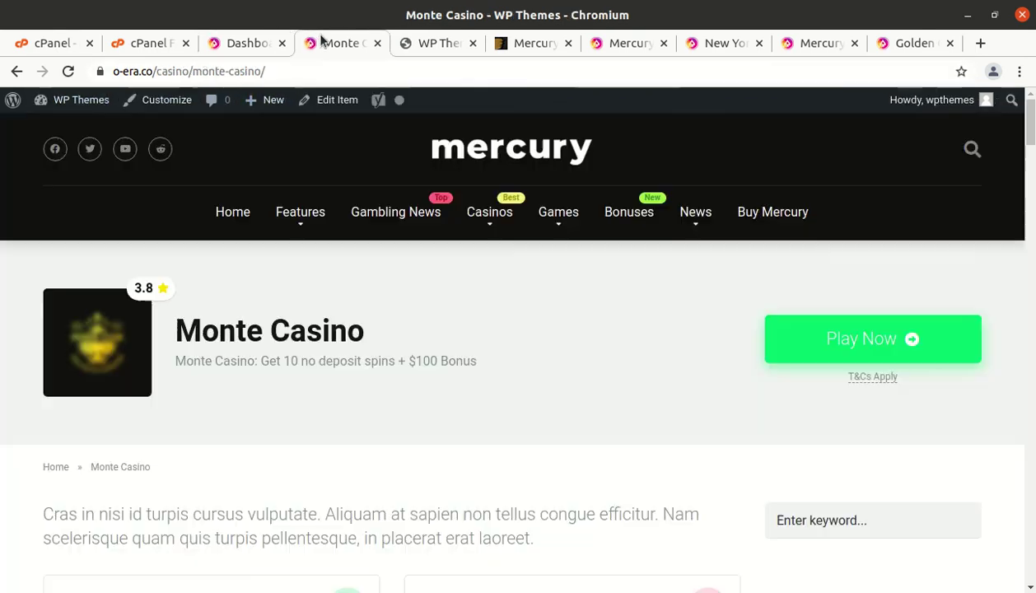
{"action": "left_click", "coordinate": [313, 100]}
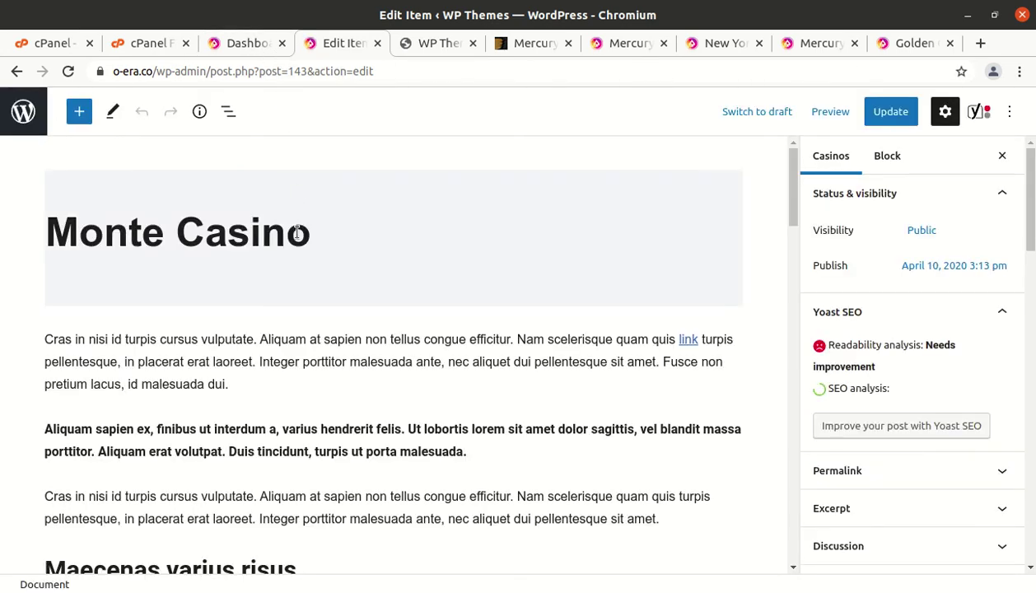
{"action": "scroll", "coordinate": [269, 389], "scroll_direction": "down", "scroll_amount": 5}
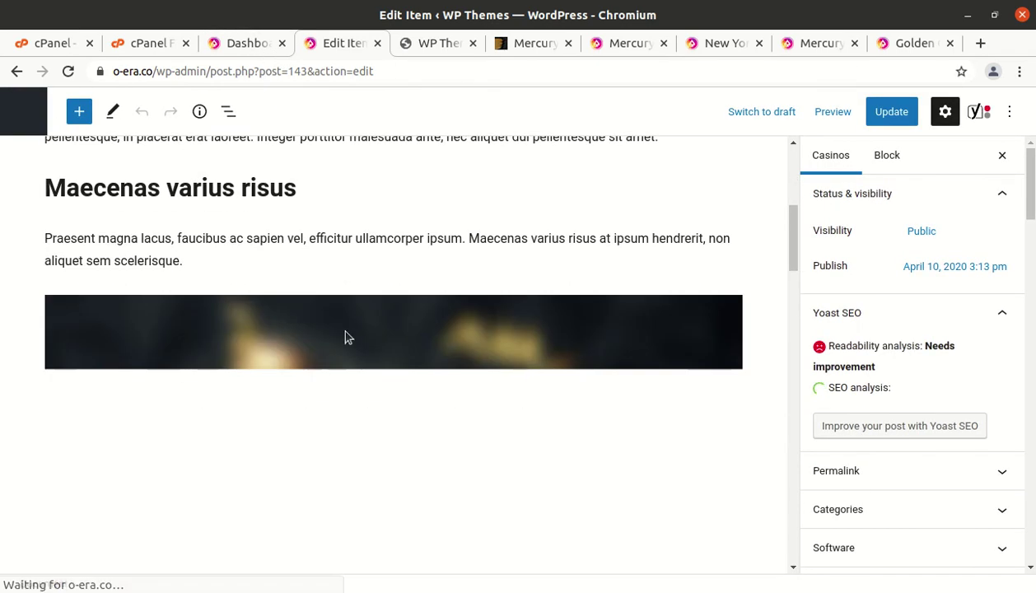
{"action": "scroll", "coordinate": [335, 343], "scroll_direction": "up", "scroll_amount": 5}
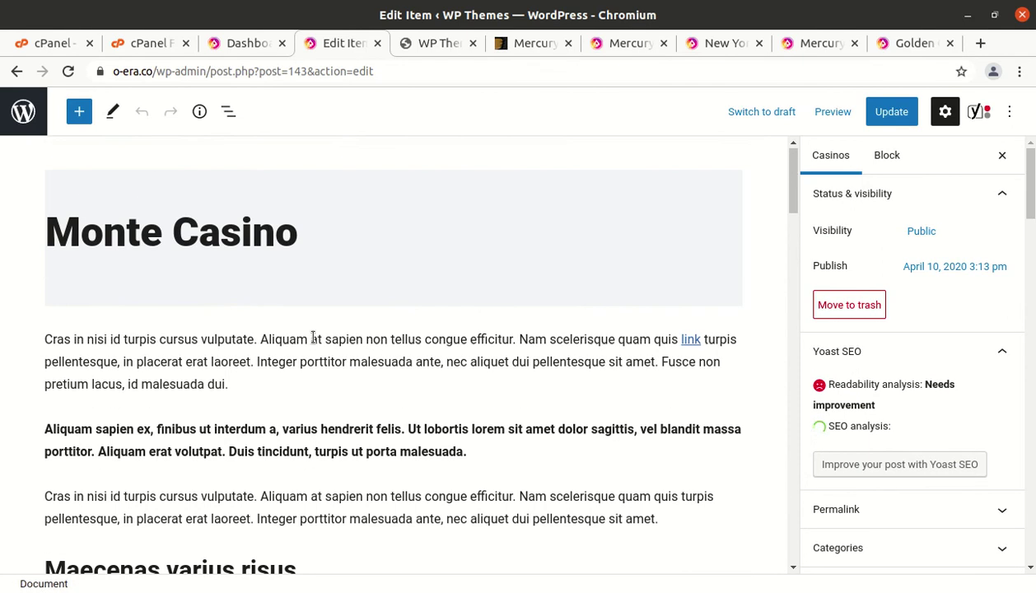
{"action": "scroll", "coordinate": [445, 305], "scroll_direction": "down", "scroll_amount": 2}
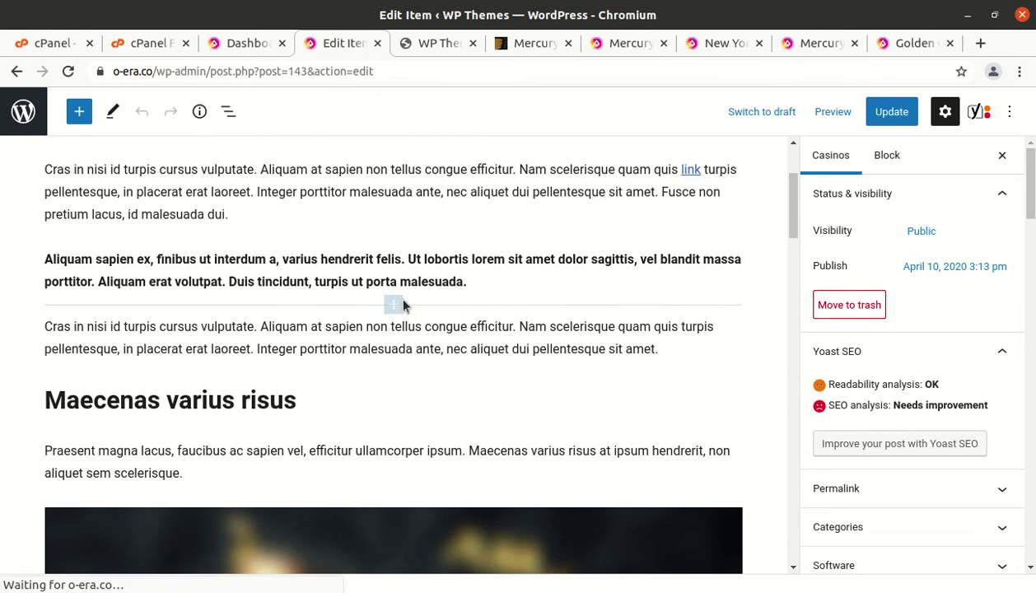
{"action": "left_click", "coordinate": [381, 346]}
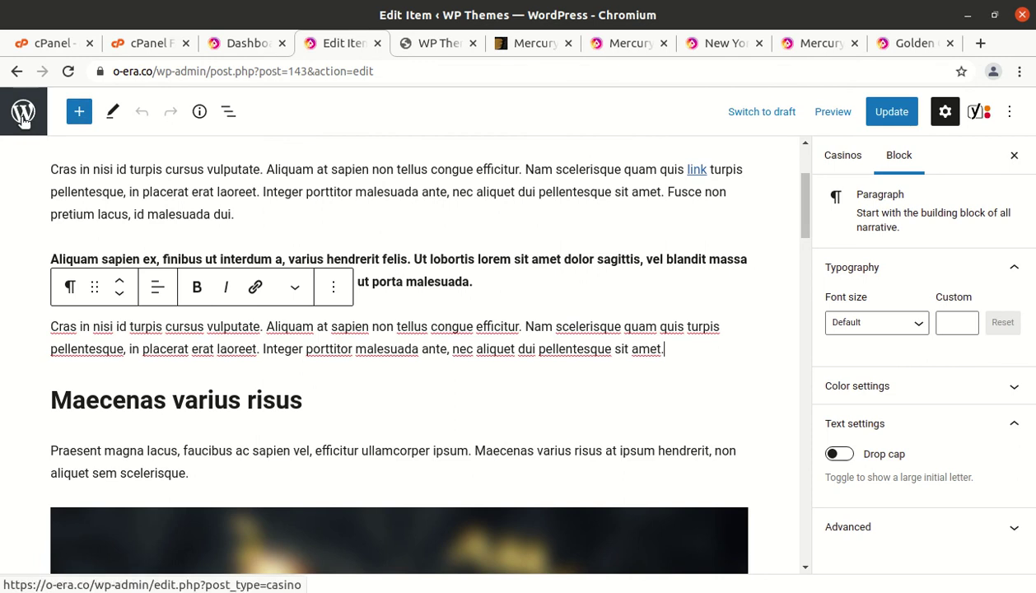
Load the site's home page at o-era.co and look over its Gambling News and Best Casino Affiliate Programs sections
{"action": "left_click_drag", "start_coordinate": [159, 71], "coordinate": [627, 75]}
{"action": "key", "text": "BackSpace"}
{"action": "key", "text": "Return"}
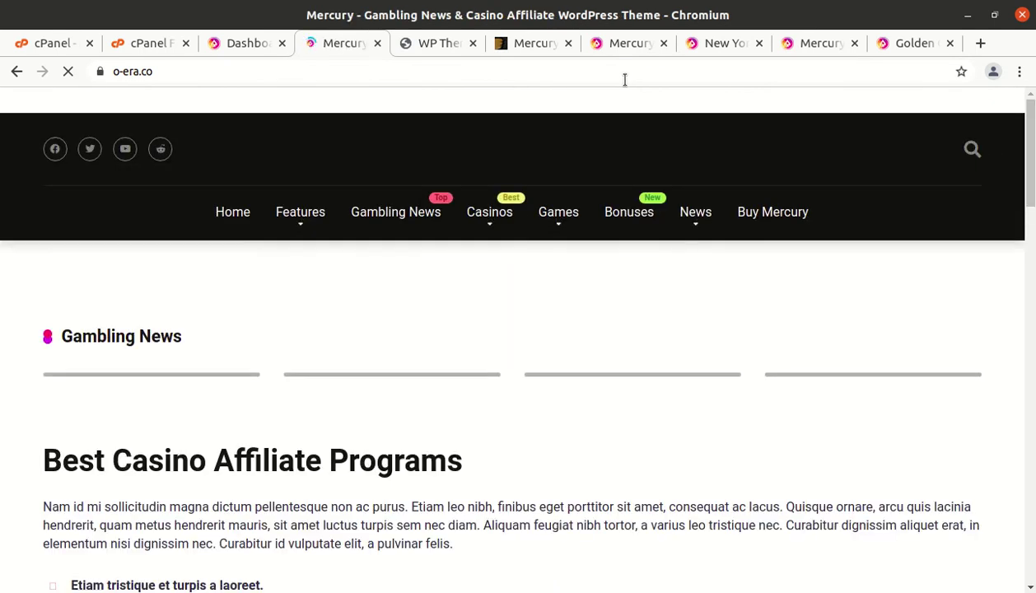
{"action": "mouse_move", "coordinate": [489, 212]}
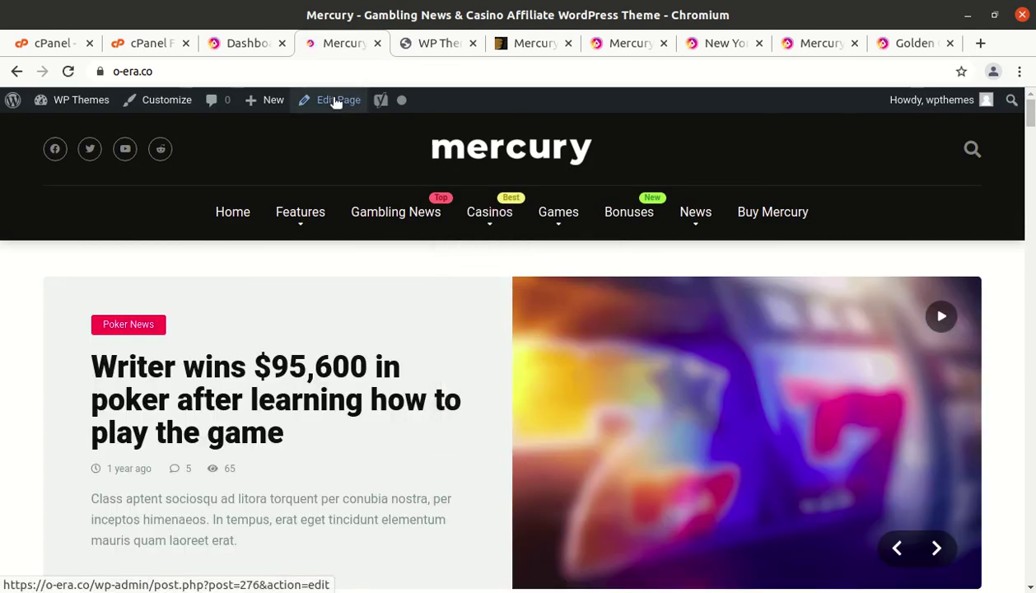
{"action": "scroll", "coordinate": [343, 294], "scroll_direction": "down", "scroll_amount": 6}
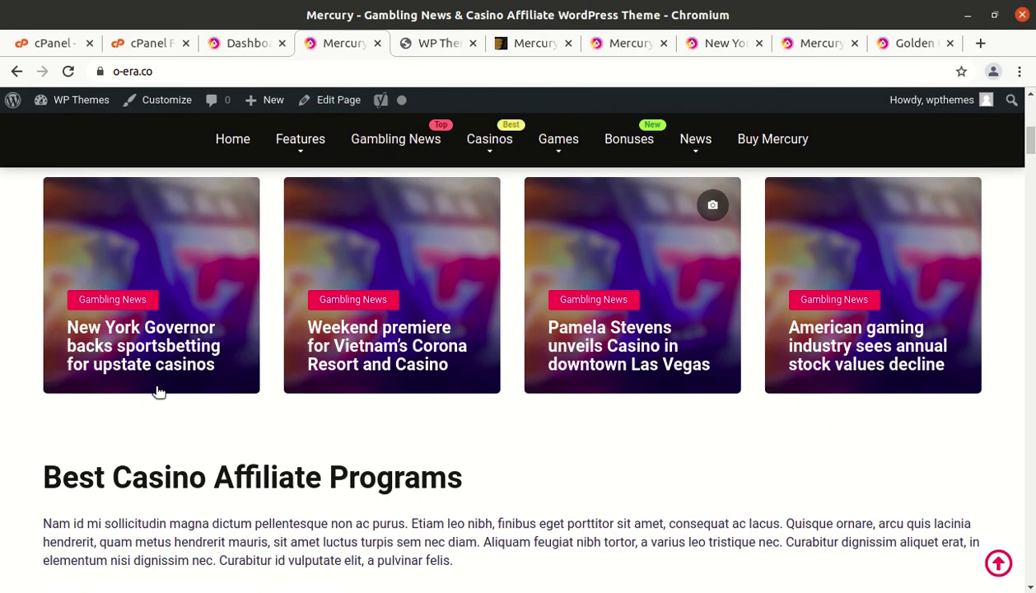
{"action": "scroll", "coordinate": [610, 489], "scroll_direction": "down", "scroll_amount": 1}
{"action": "scroll", "coordinate": [609, 489], "scroll_direction": "down", "scroll_amount": 2}
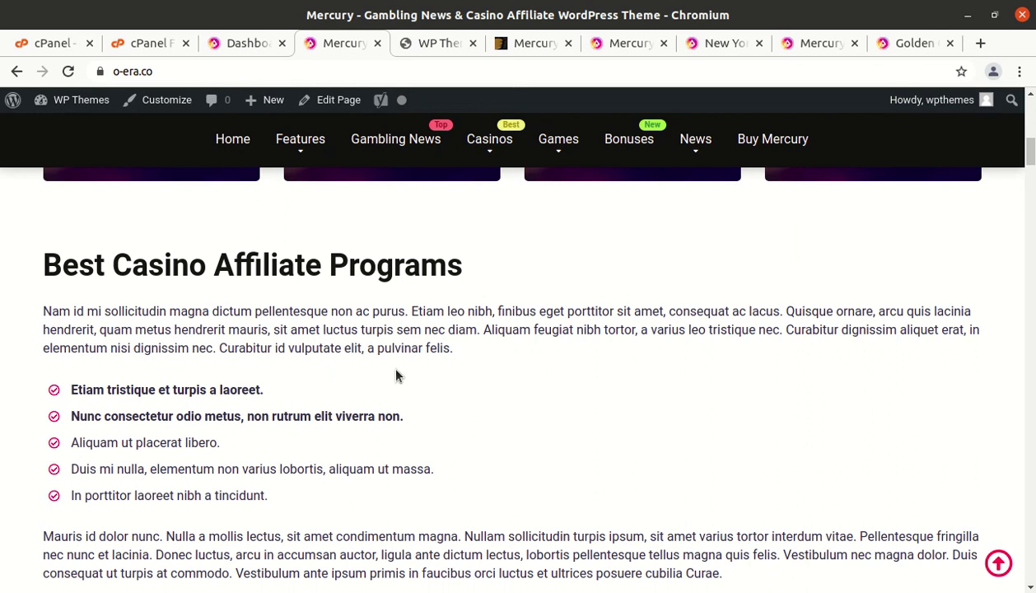
Examine the casino cards in the home page's New Online Casinos section
{"action": "scroll", "coordinate": [395, 376], "scroll_direction": "down", "scroll_amount": 5}
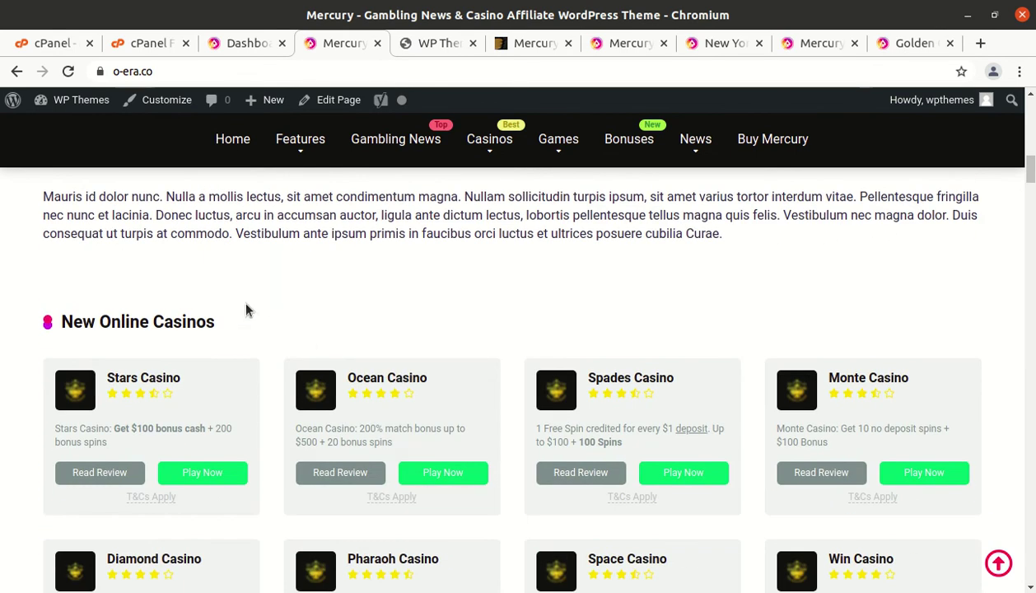
{"action": "scroll", "coordinate": [176, 354], "scroll_direction": "down", "scroll_amount": 2}
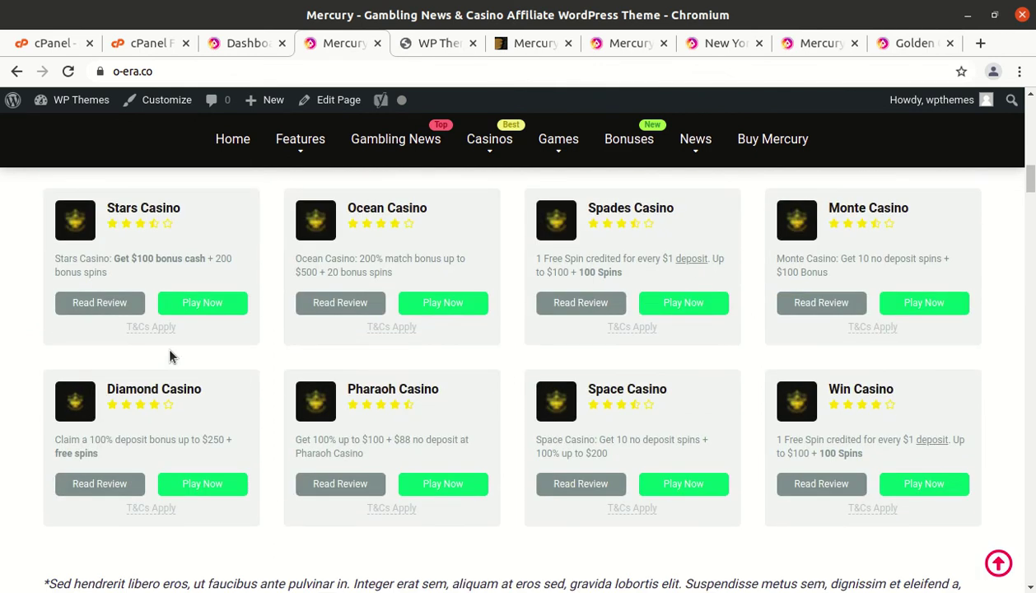
{"action": "scroll", "coordinate": [170, 356], "scroll_direction": "down", "scroll_amount": 3}
{"action": "scroll", "coordinate": [172, 356], "scroll_direction": "up", "scroll_amount": 3}
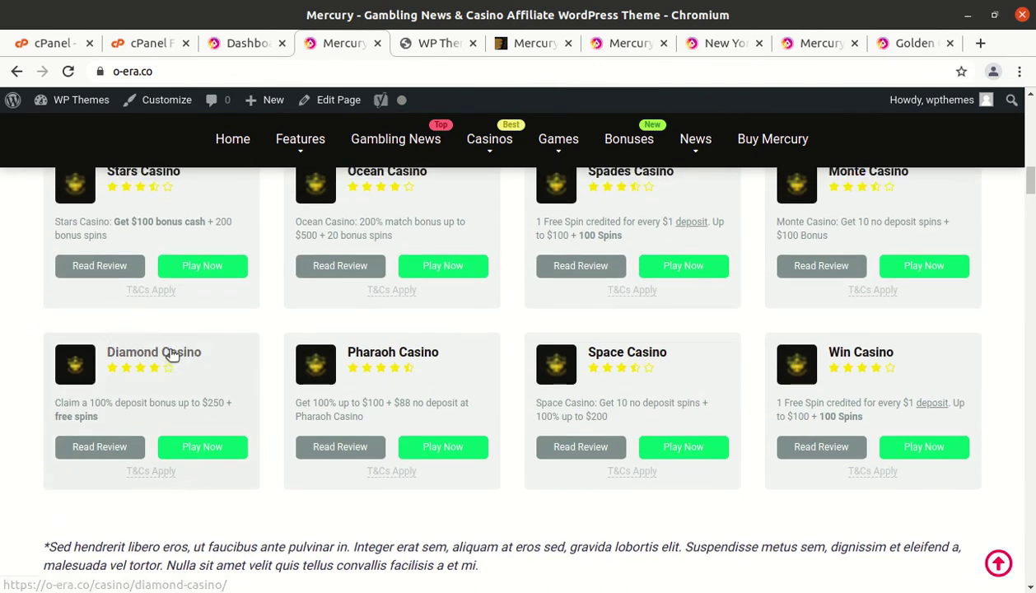
{"action": "scroll", "coordinate": [173, 354], "scroll_direction": "up", "scroll_amount": 3}
{"action": "scroll", "coordinate": [568, 363], "scroll_direction": "down", "scroll_amount": 2}
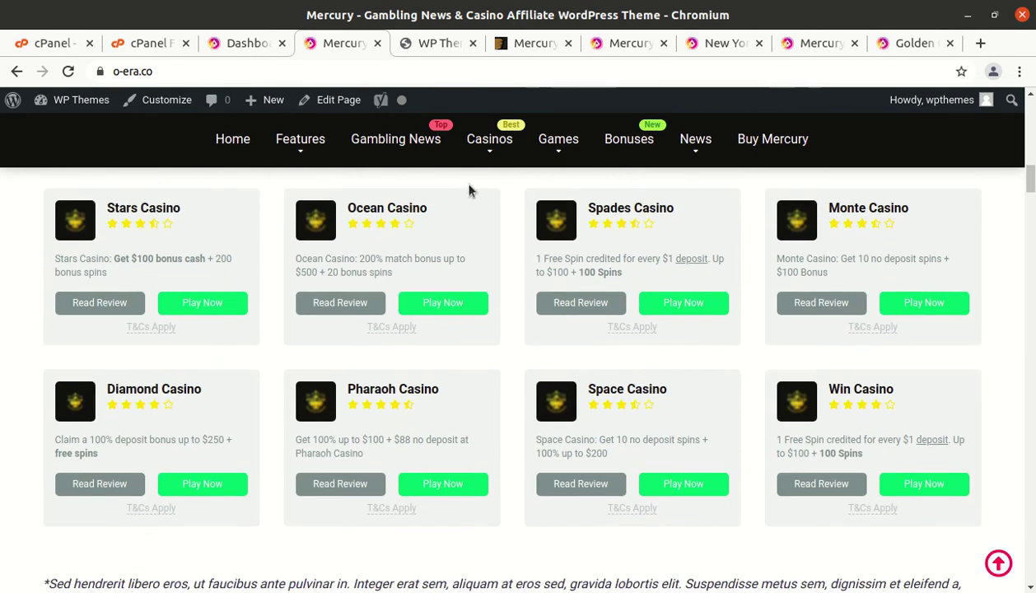
{"action": "scroll", "coordinate": [424, 239], "scroll_direction": "up", "scroll_amount": 3}
Switch to the official Mercury demo, look over the New York Governor article, and open the demo's home page and its Features menu
{"action": "left_click", "coordinate": [610, 41]}
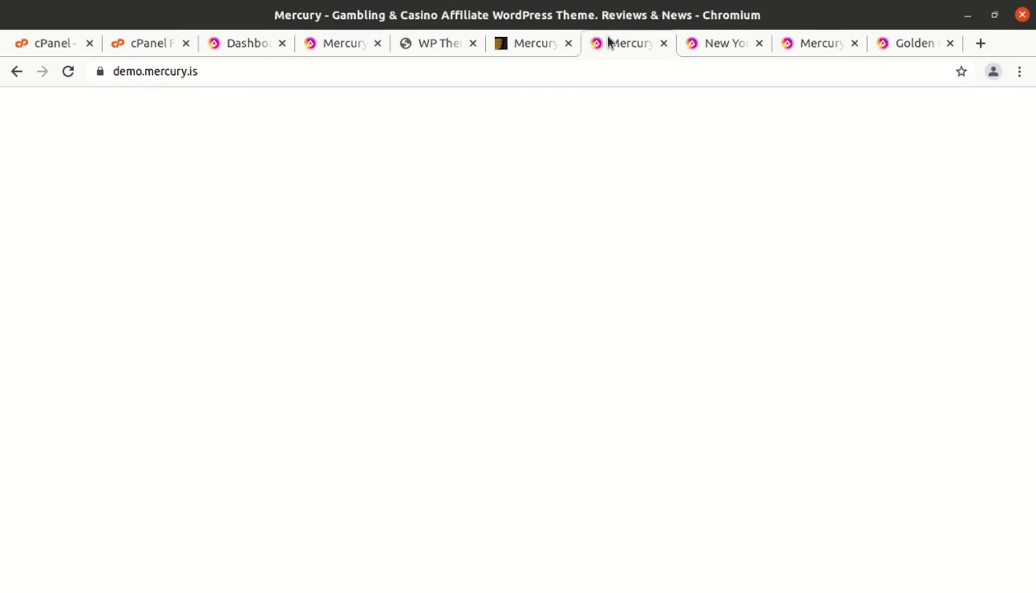
{"action": "left_click", "coordinate": [687, 44]}
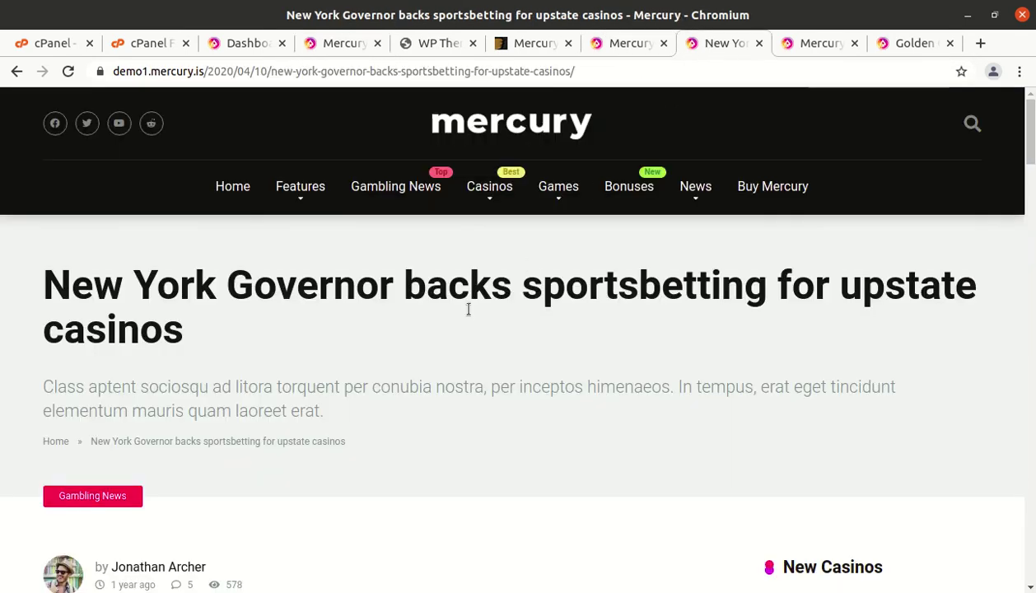
{"action": "scroll", "coordinate": [412, 357], "scroll_direction": "down", "scroll_amount": 8}
{"action": "scroll", "coordinate": [411, 357], "scroll_direction": "up", "scroll_amount": 9}
{"action": "left_click", "coordinate": [233, 153]}
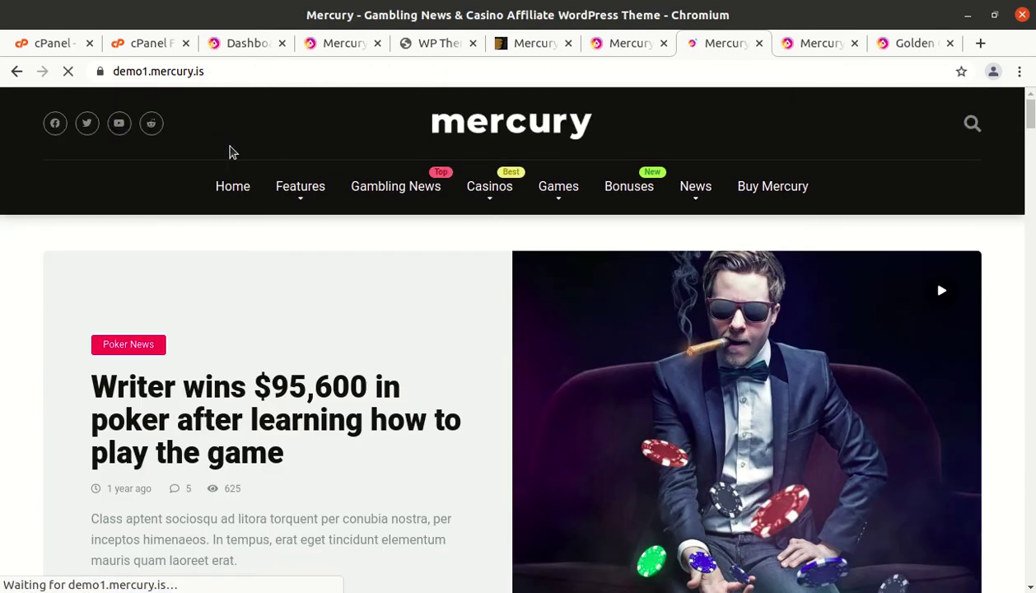
{"action": "mouse_move", "coordinate": [310, 196]}
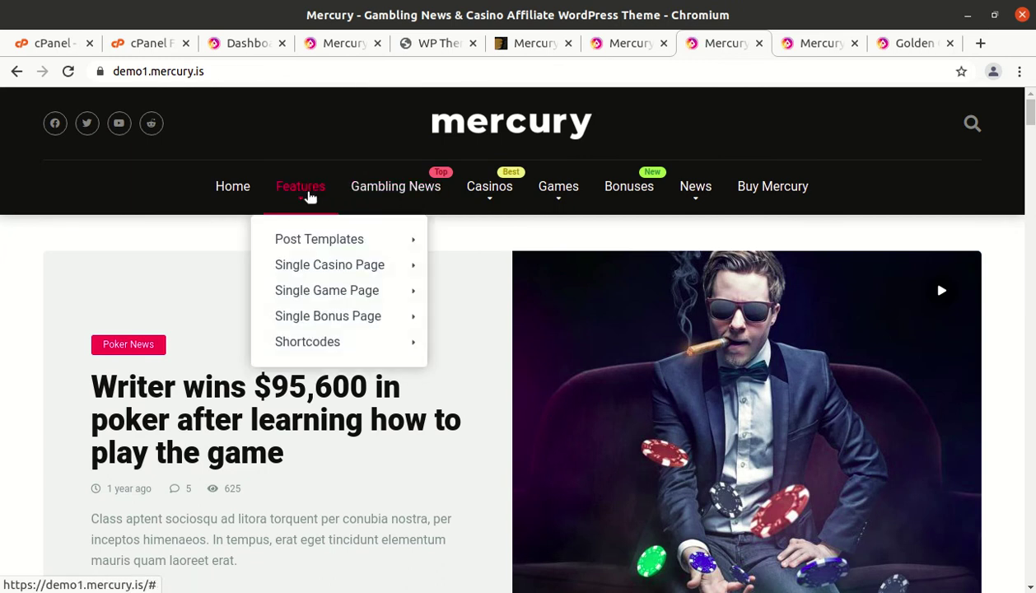
{"action": "mouse_move", "coordinate": [476, 195]}
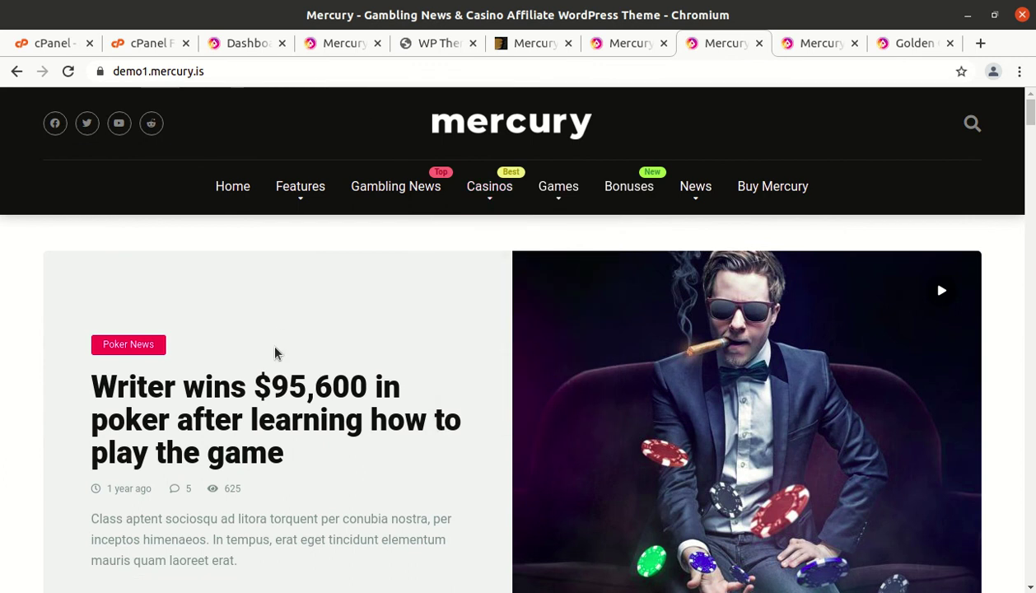
Return to the WP Themes site, reload its outdated Recent Posts page, and look over the imported home page
{"action": "left_click", "coordinate": [338, 43]}
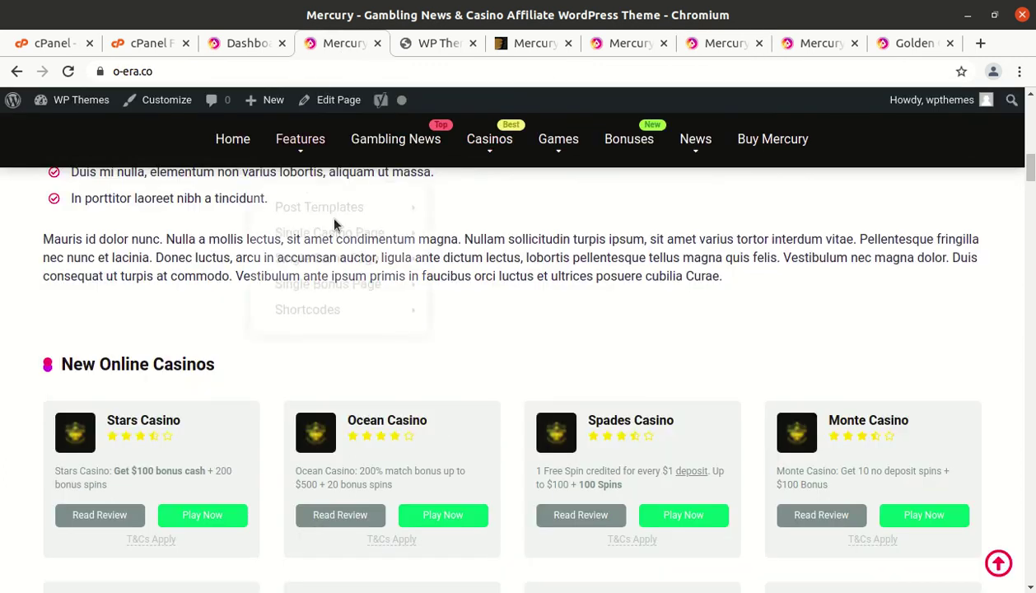
{"action": "left_click", "coordinate": [233, 42]}
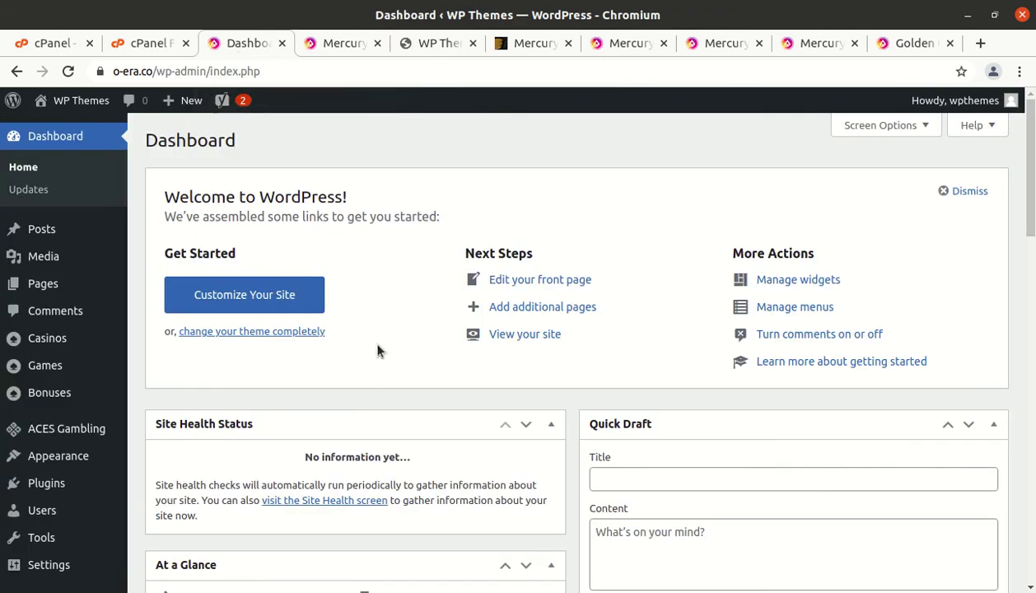
{"action": "left_click", "coordinate": [432, 43]}
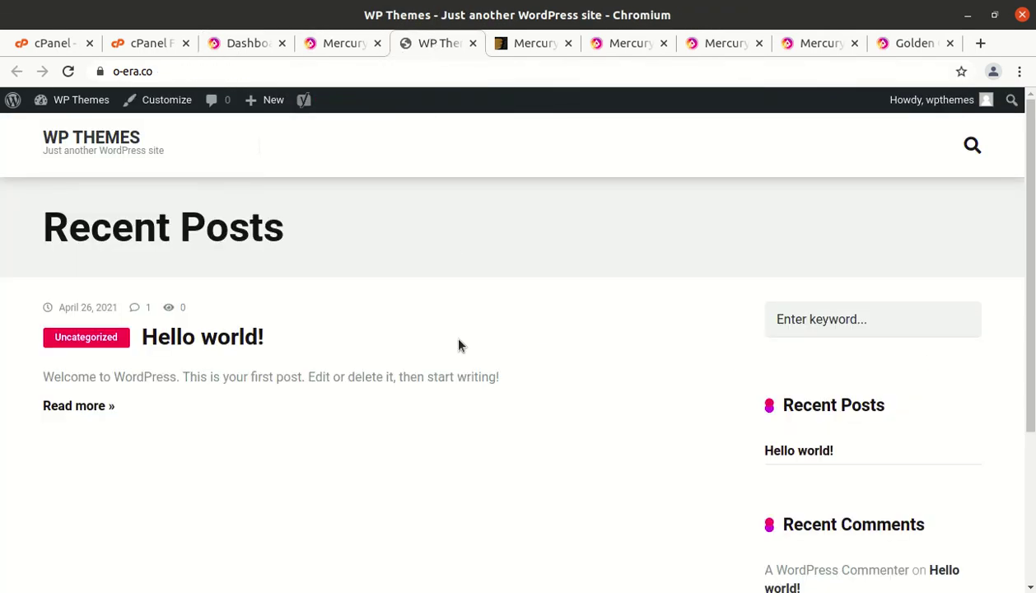
{"action": "left_click", "coordinate": [68, 72]}
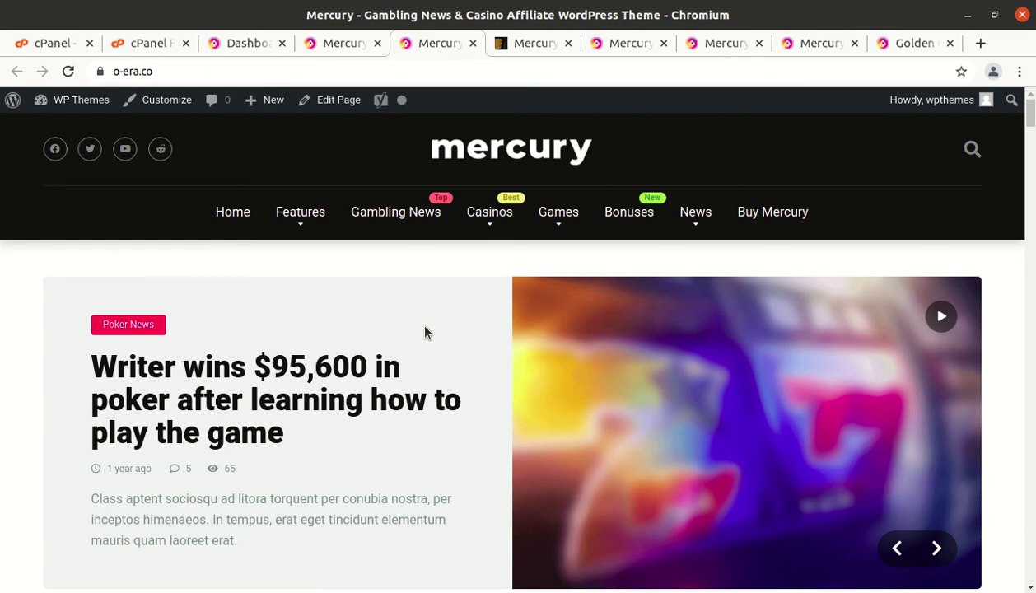
{"action": "scroll", "coordinate": [425, 331], "scroll_direction": "down", "scroll_amount": 5}
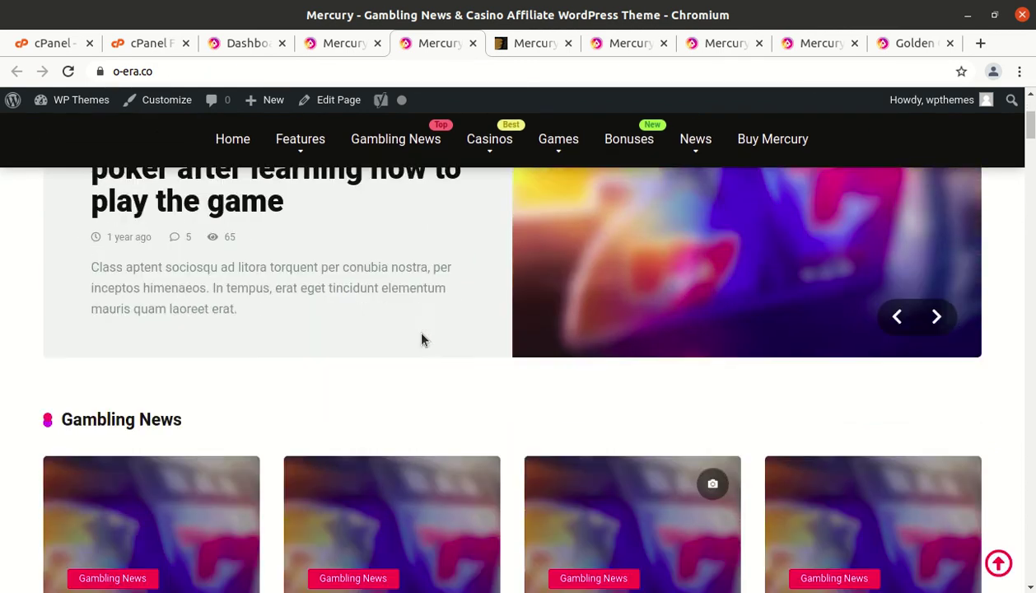